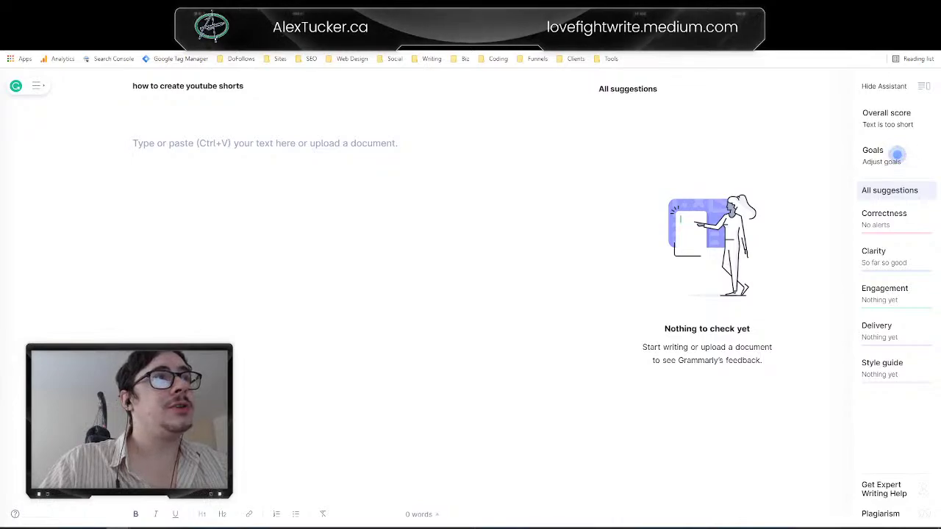
Step: Switch to Frase and create a new content document for the query "how to create youtube shorts" in the AT 2021 folder
click(276, 12)
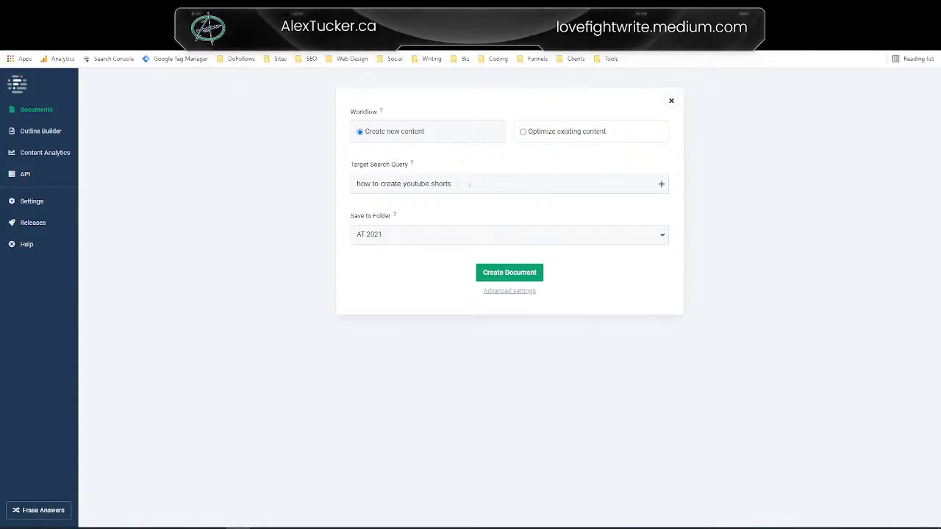
drag(478, 184, 312, 188)
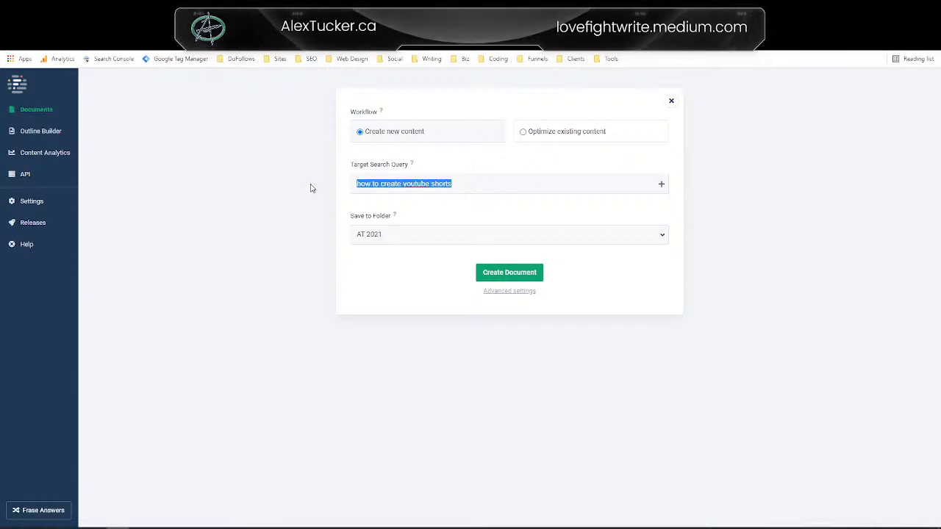
click(474, 183)
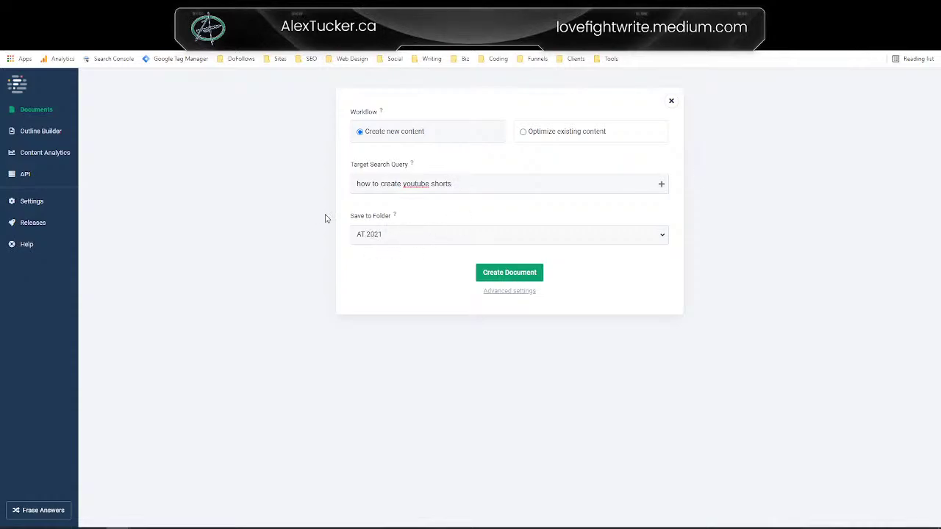
click(487, 272)
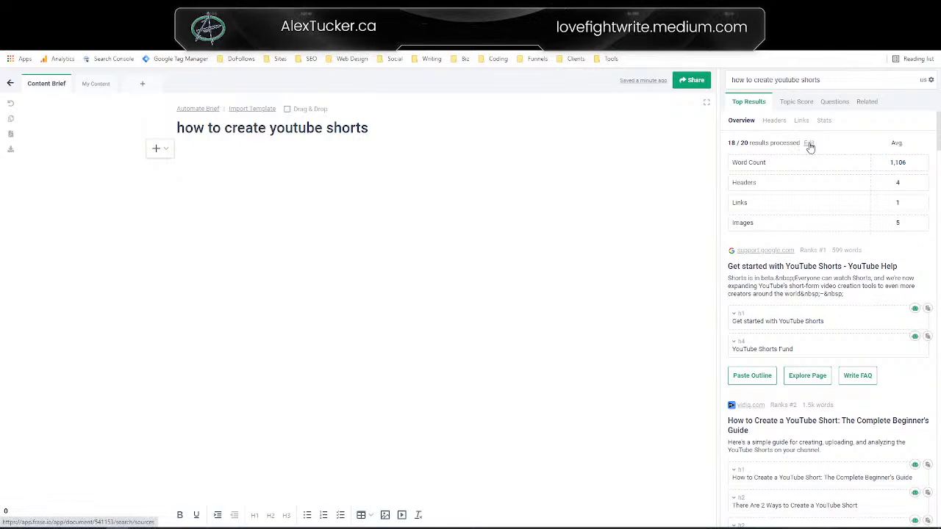
Step: Edit the processed search results, limiting them to the top 10 and excluding the unprocessed blog.youtube and youtube.com sources
drag(729, 143, 747, 142)
click(746, 143)
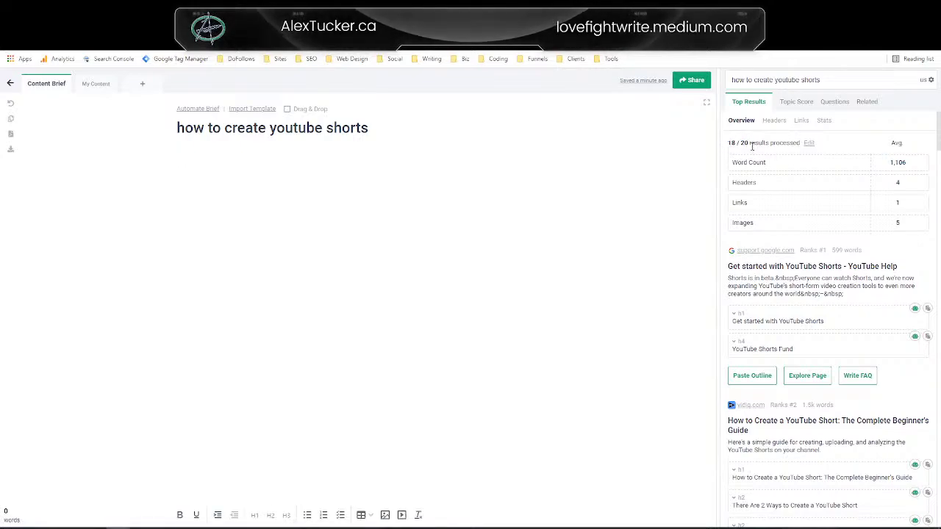
click(809, 143)
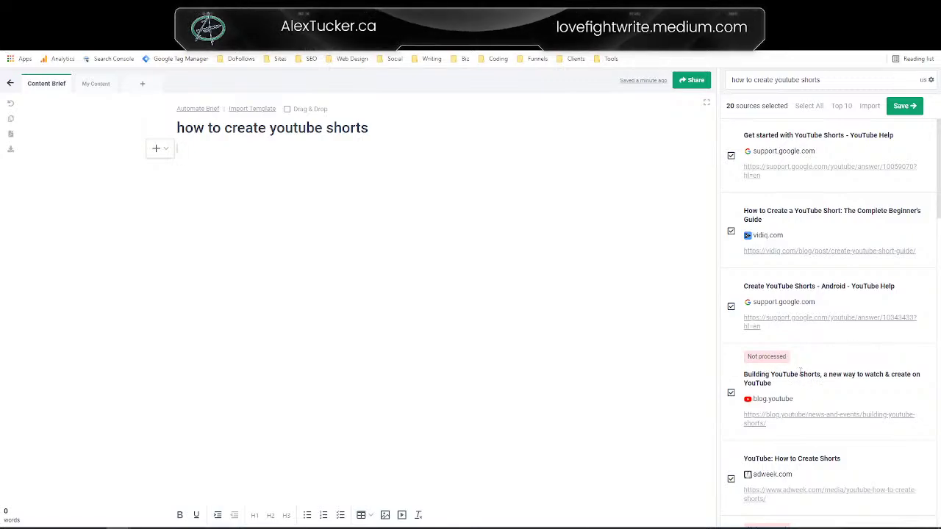
click(731, 394)
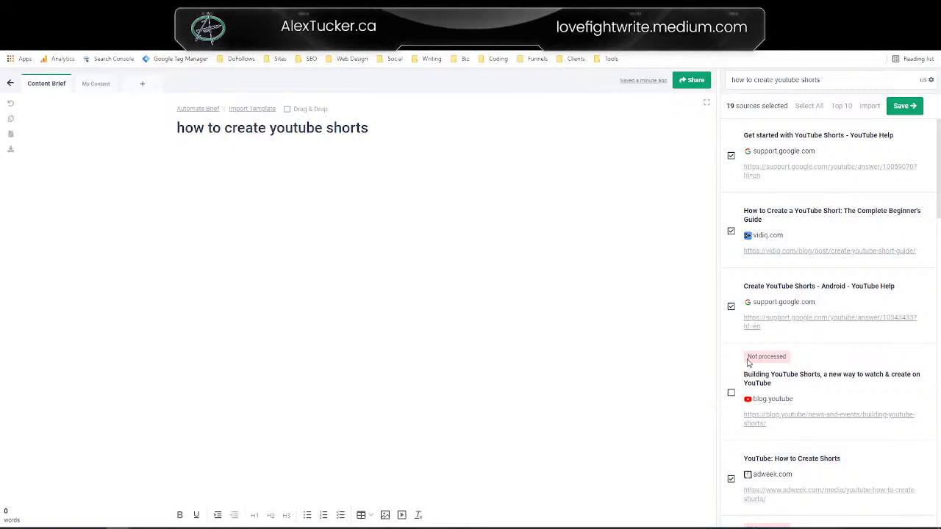
click(731, 394)
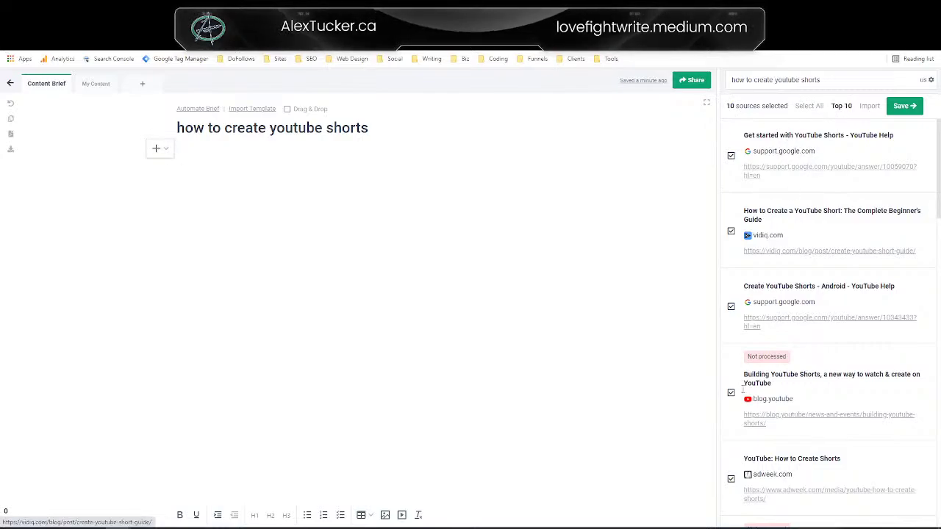
click(731, 393)
scroll(798, 347, down, 2)
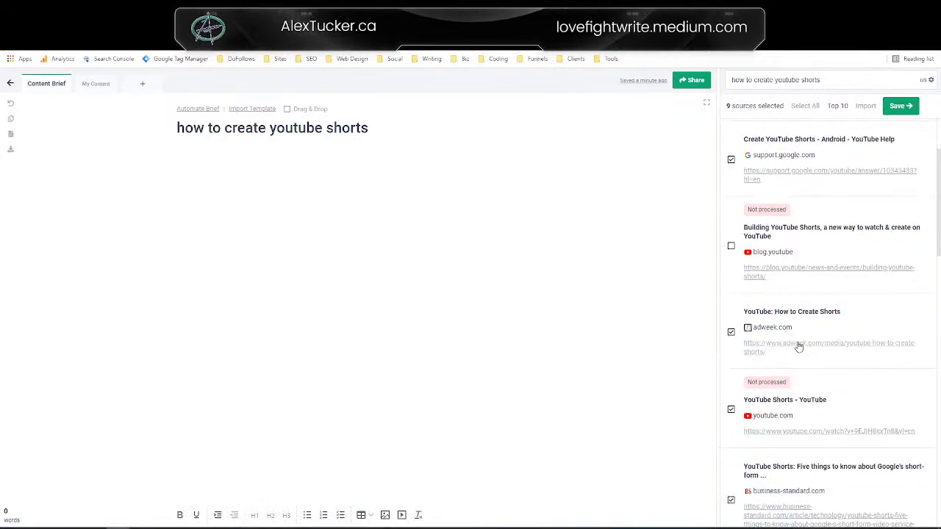
click(730, 312)
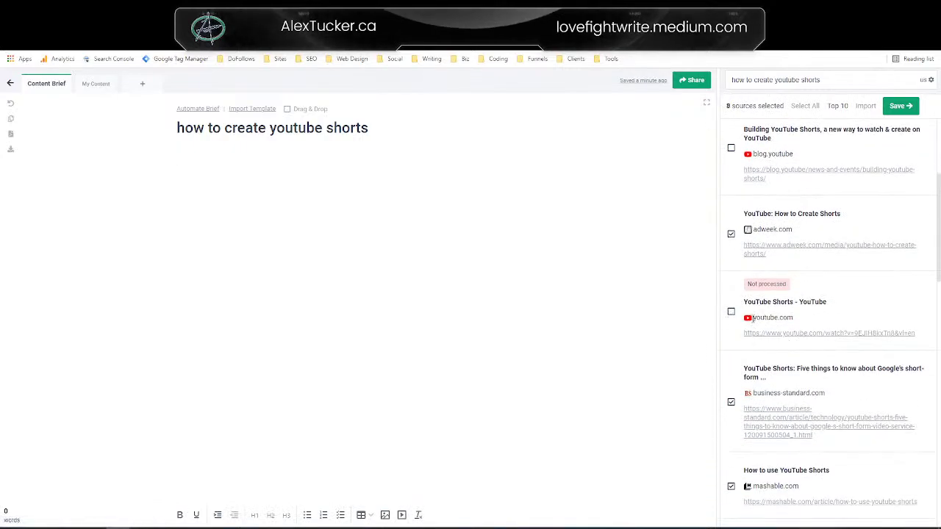
Step: Add the theverge.com and socialmediaexaminer.com articles as sources and save the source selection
scroll(757, 318, down, 5)
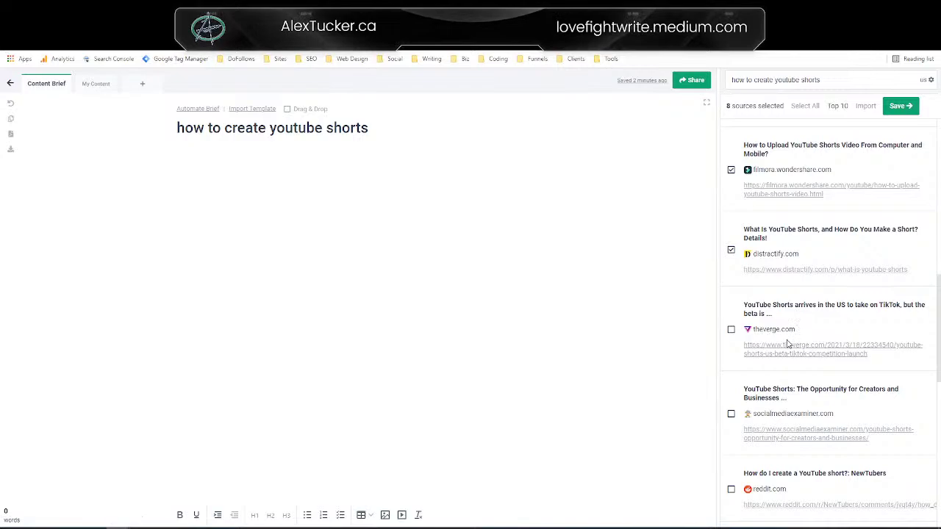
click(732, 332)
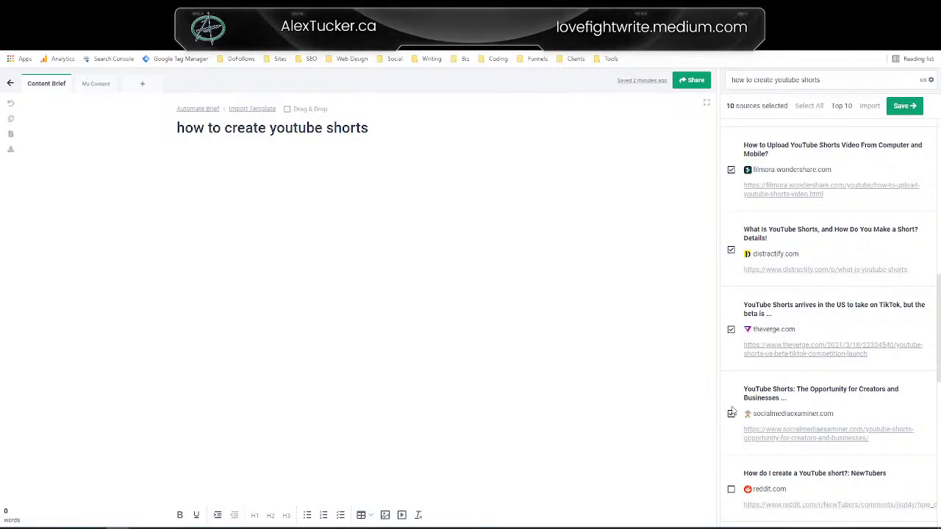
scroll(792, 349, up, 10)
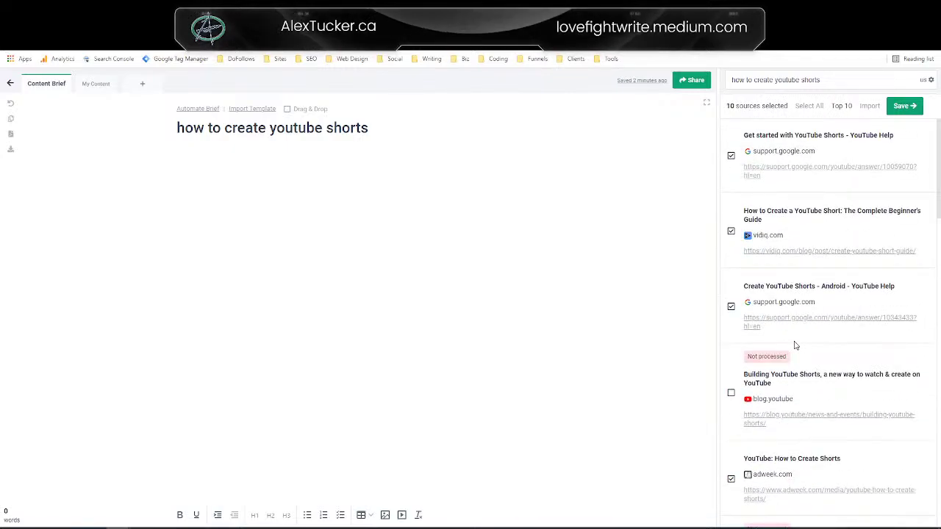
click(178, 149)
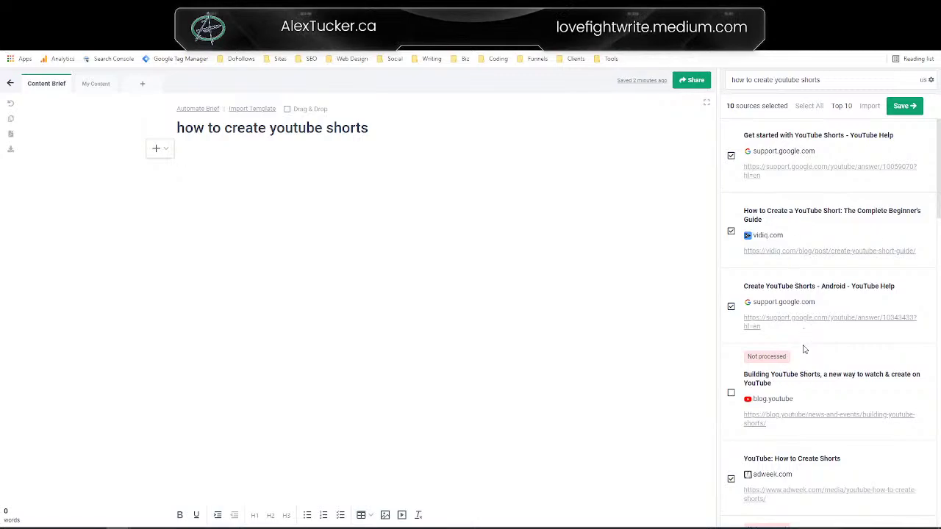
click(902, 105)
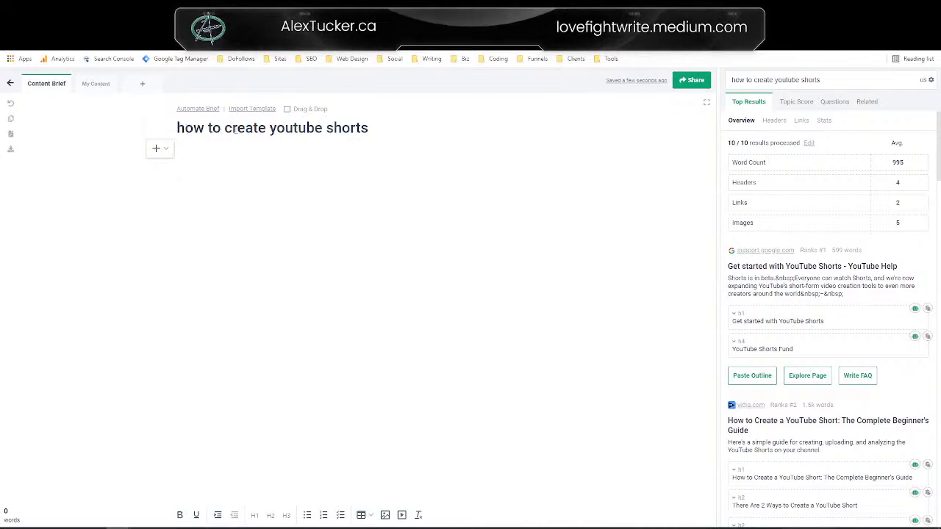
Step: Start an automated content brief and exclude the Guidelines, SERP and Topic Clusters sections
click(203, 110)
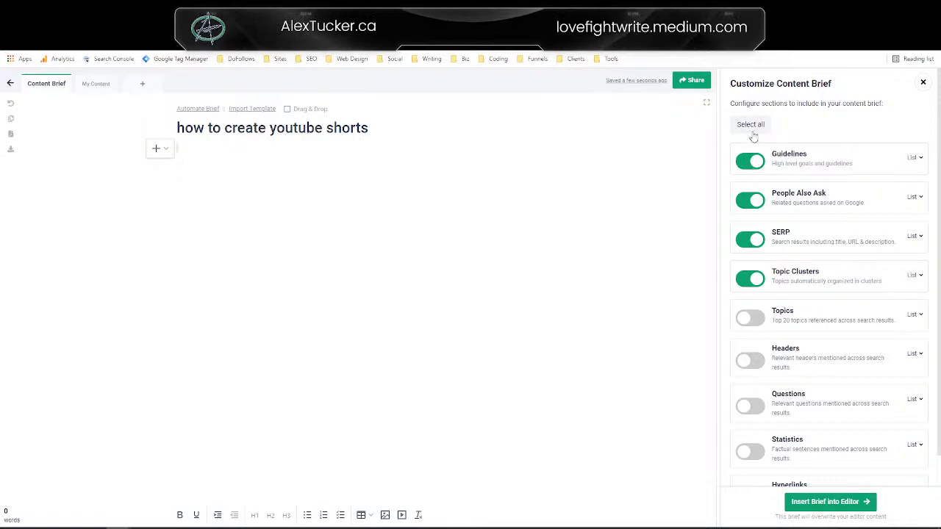
scroll(809, 191, down, 2)
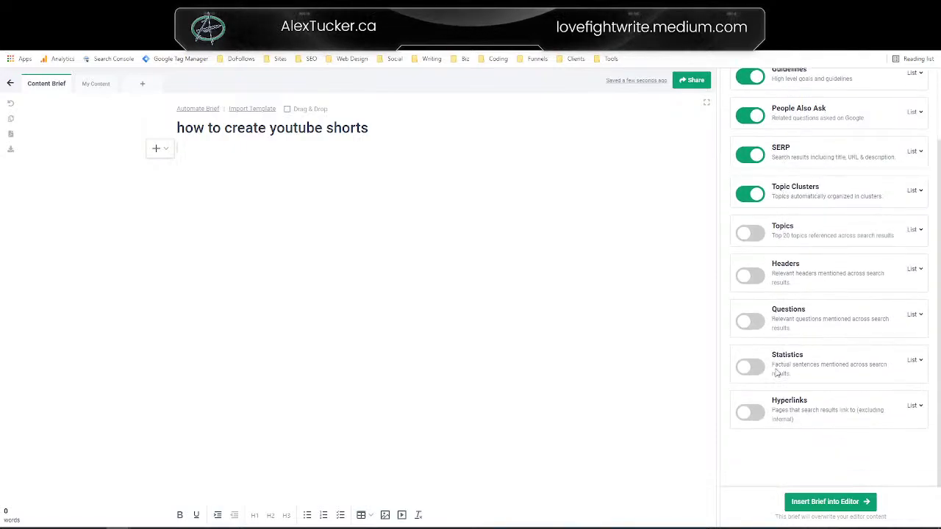
scroll(849, 186, up, 2)
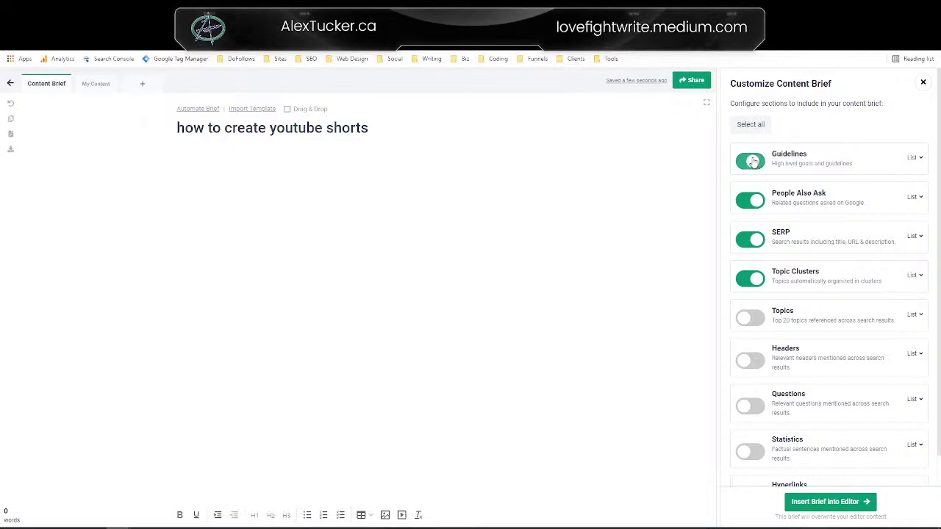
click(750, 161)
click(750, 239)
click(750, 279)
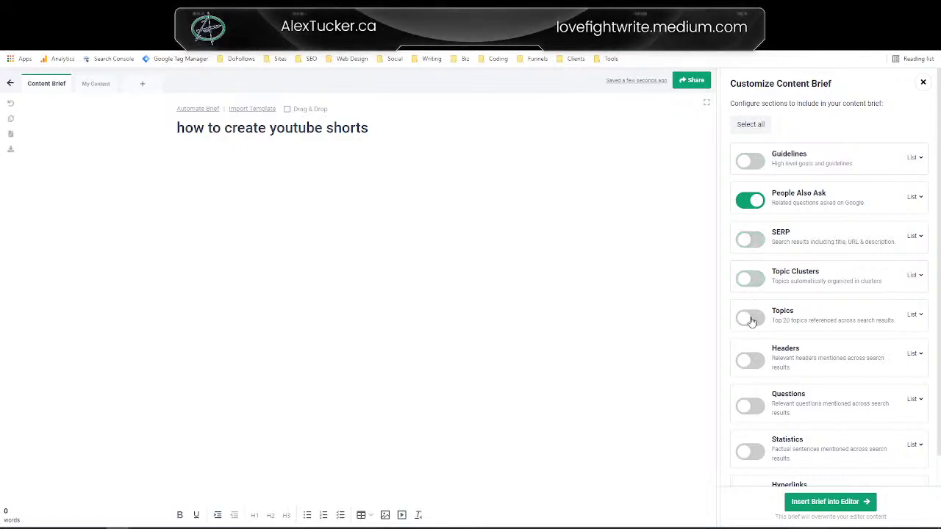
Step: Include the Topics, Questions and Statistics sections in the content brief and insert it into the editor
click(750, 318)
scroll(791, 358, down, 2)
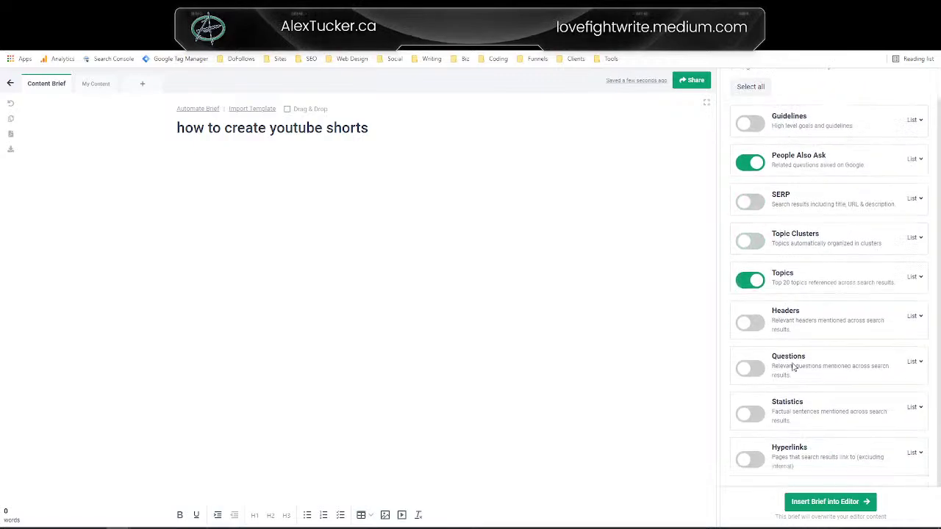
click(750, 357)
click(743, 410)
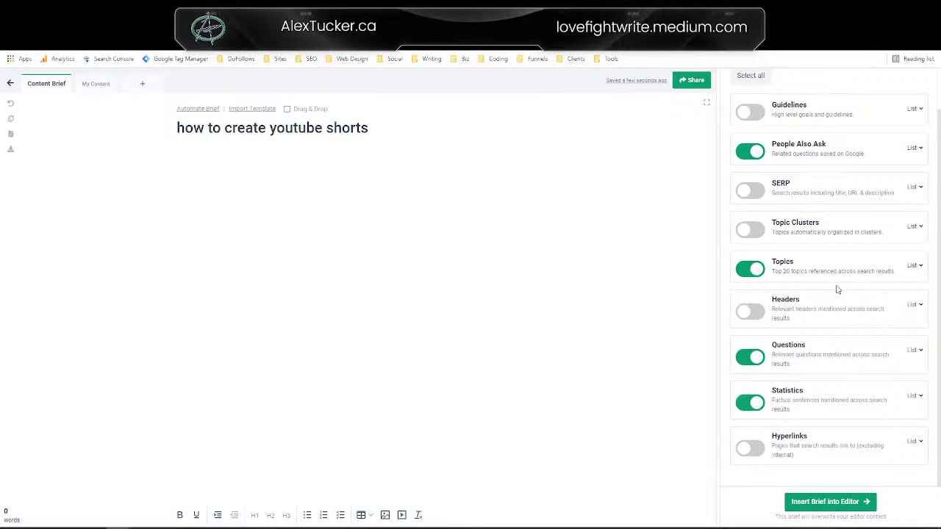
scroll(837, 289, up, 2)
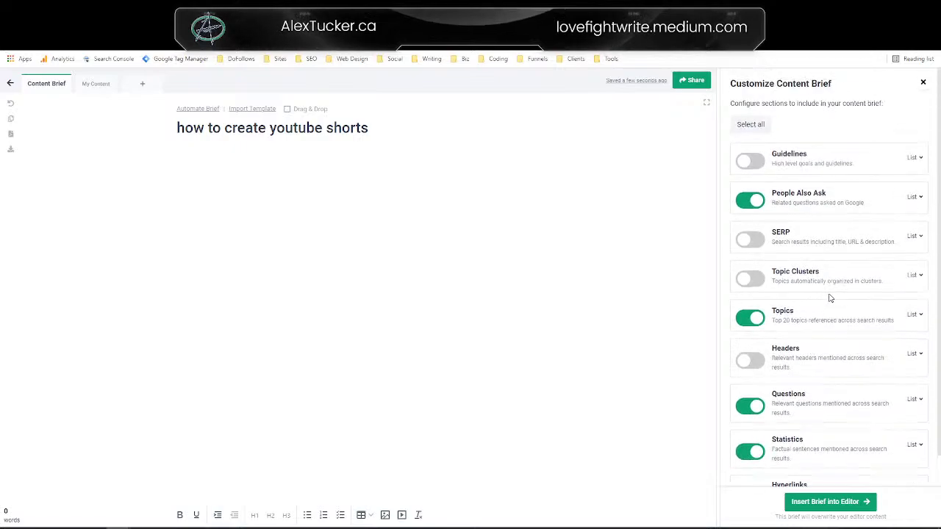
scroll(830, 298, down, 2)
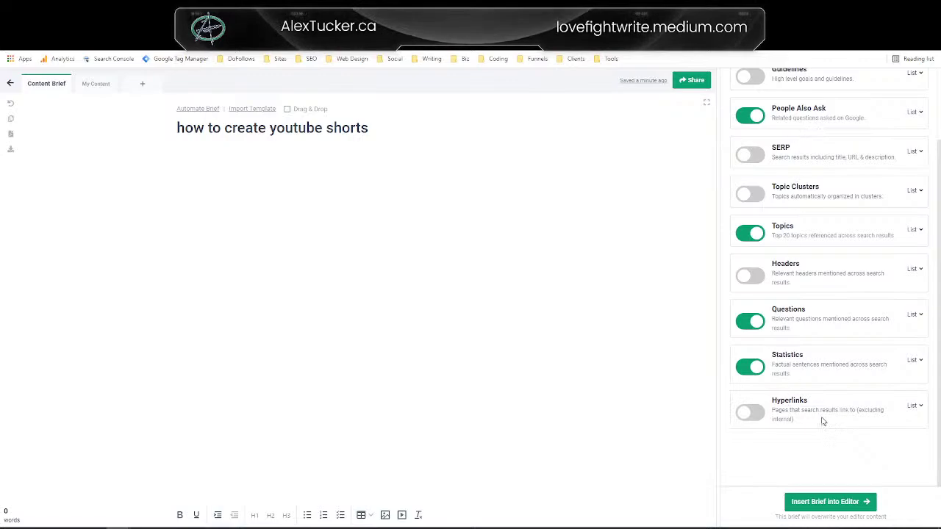
click(838, 506)
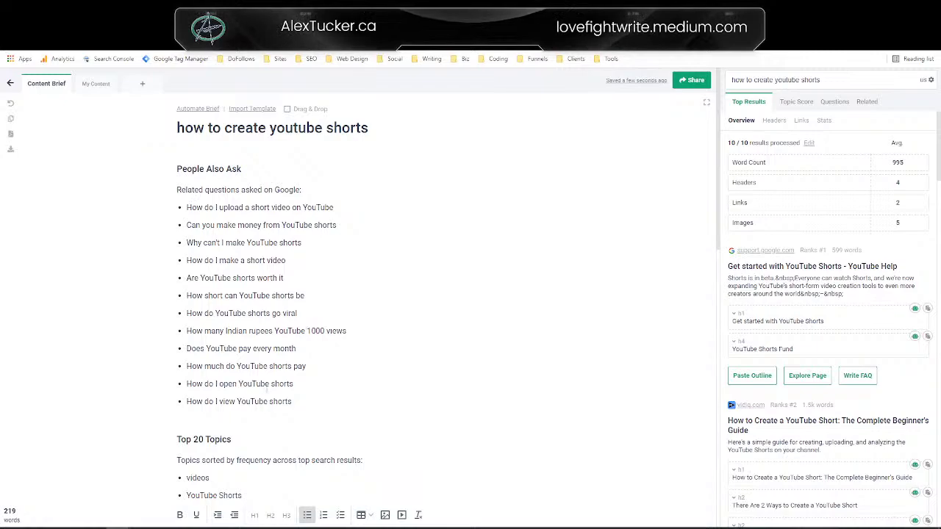
Step: Review the People Also Ask, Top 20 Topics and Questions sections of the inserted content brief
scroll(209, 230, down, 4)
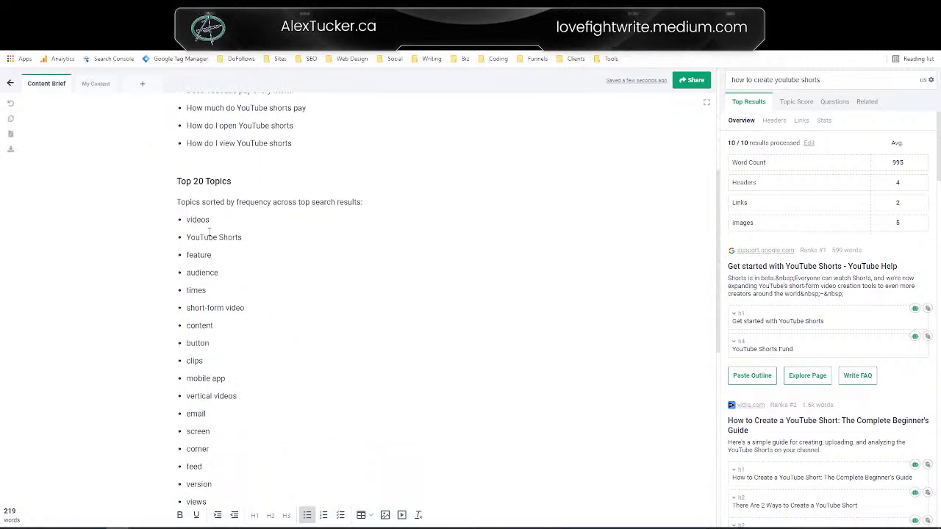
scroll(209, 230, down, 2)
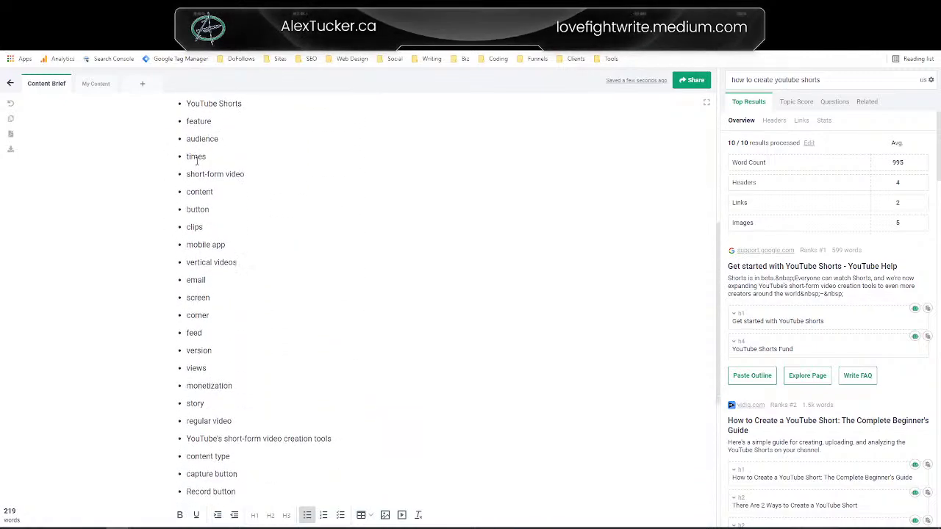
scroll(201, 178, down, 2)
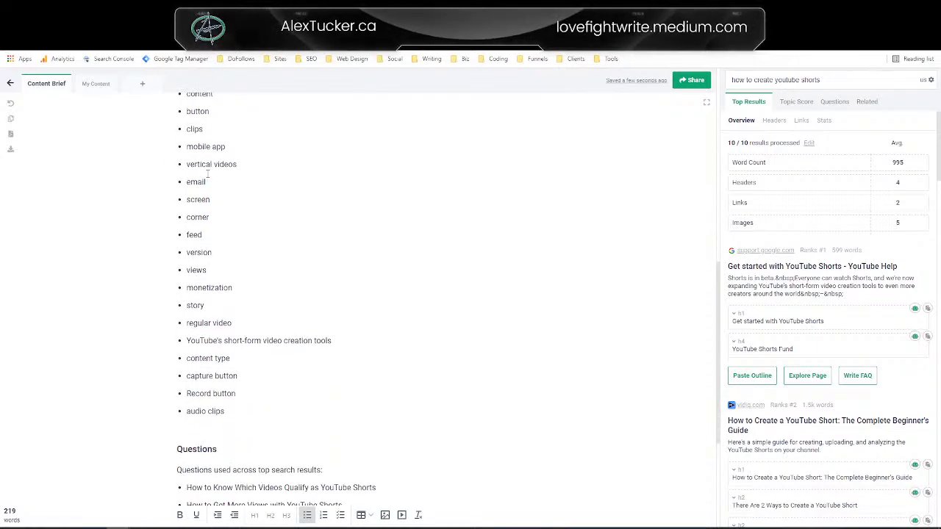
scroll(212, 175, up, 2)
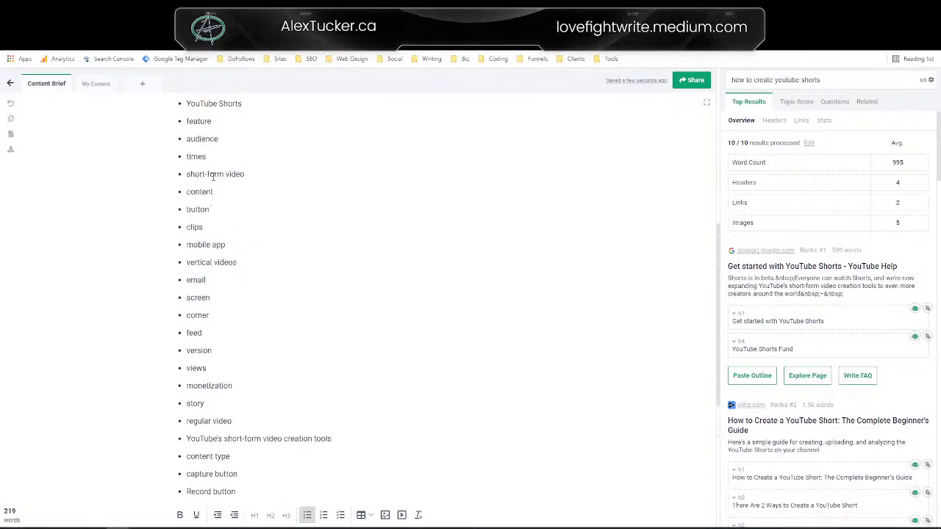
scroll(214, 181, down, 6)
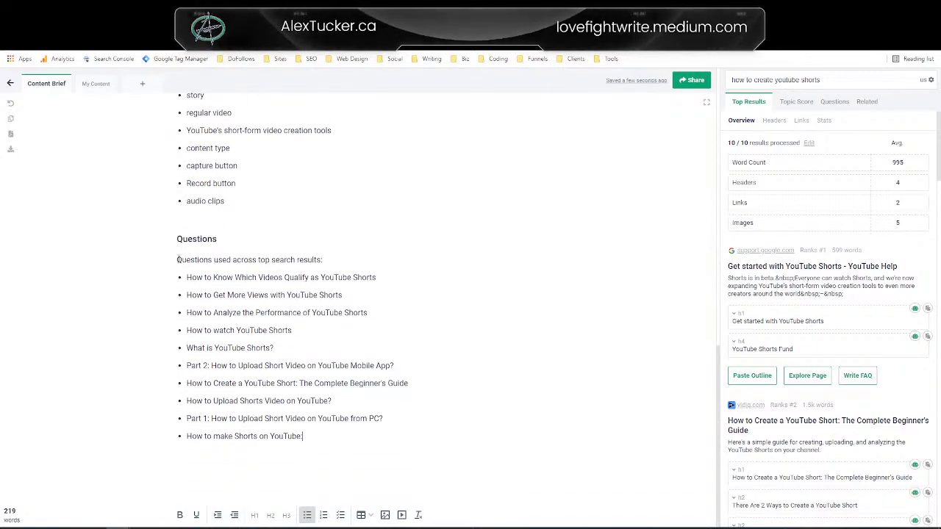
drag(176, 260, 336, 432)
click(335, 432)
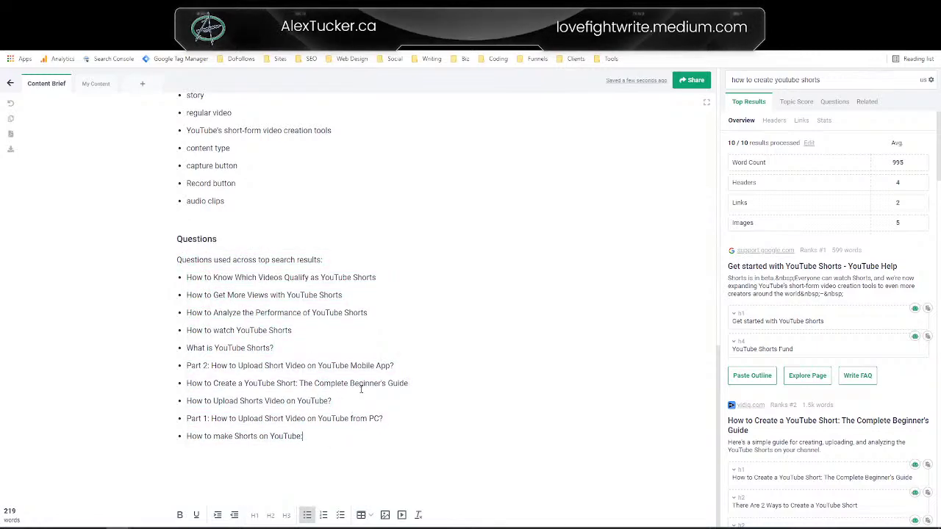
scroll(360, 384, up, 4)
scroll(363, 379, up, 6)
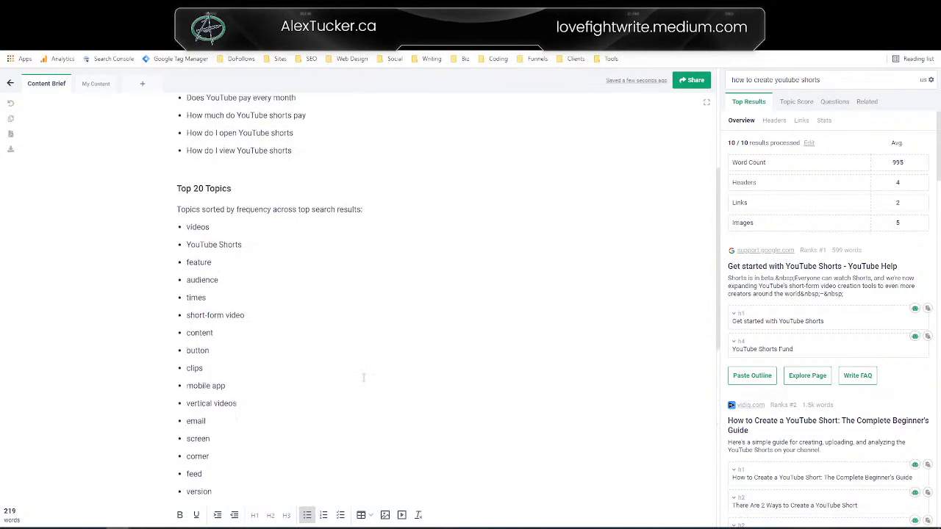
scroll(366, 380, down, 5)
scroll(366, 379, down, 4)
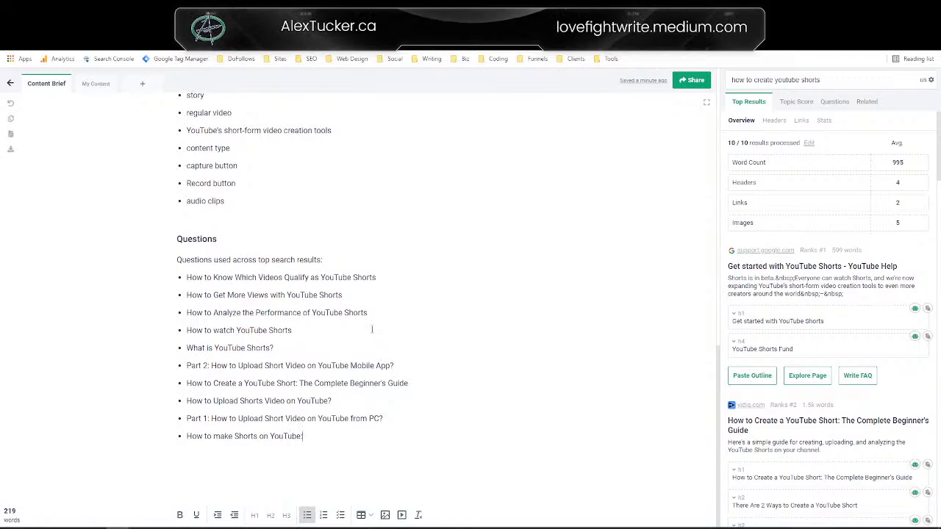
scroll(372, 330, up, 15)
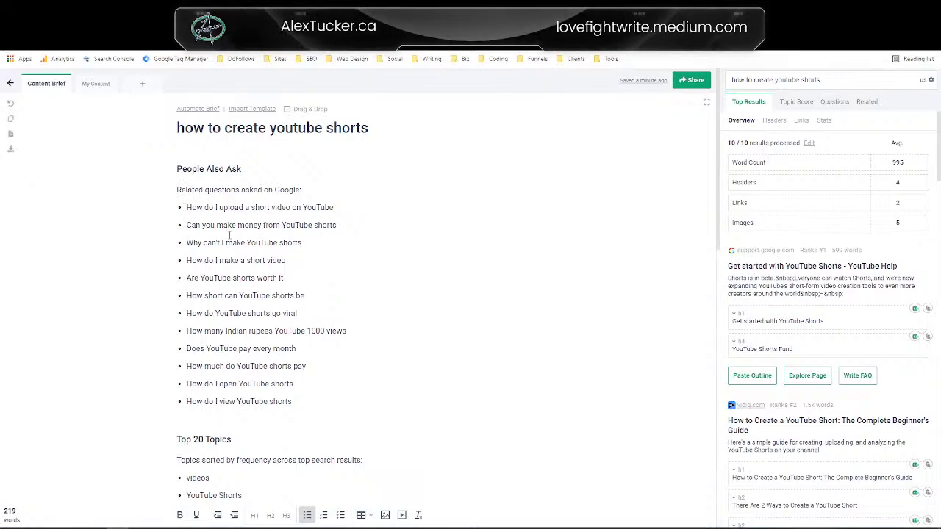
scroll(243, 234, down, 4)
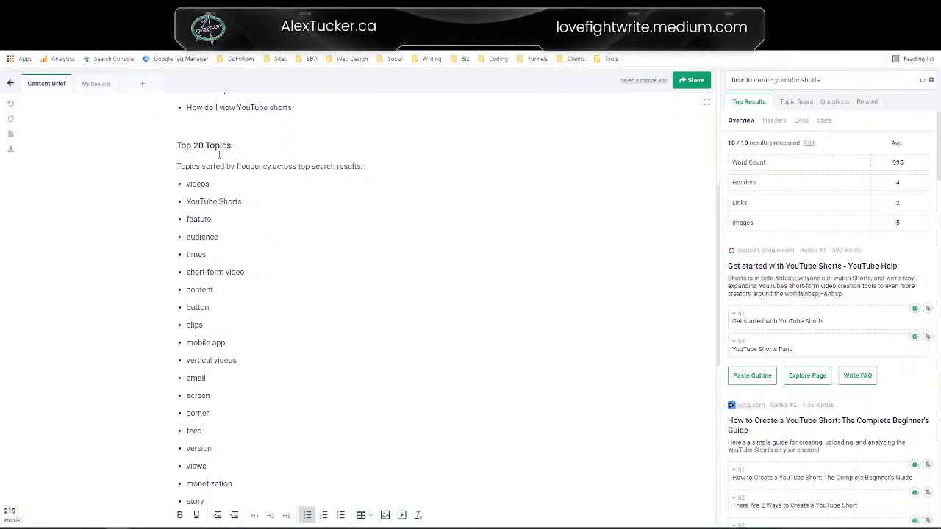
scroll(219, 154, up, 3)
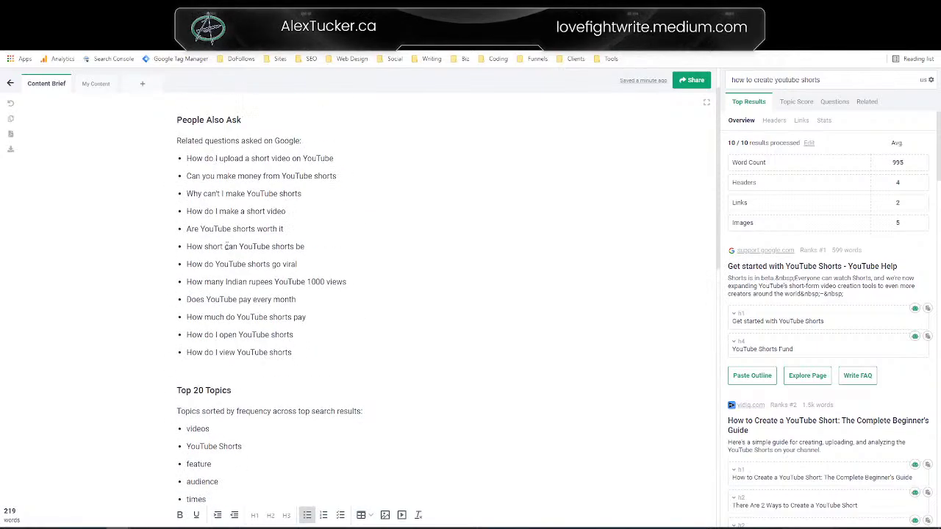
Step: Copy the whole list of keywords under Top 20 Topics, from "videos" to "audio clips"
scroll(256, 233, down, 2)
scroll(255, 232, down, 1)
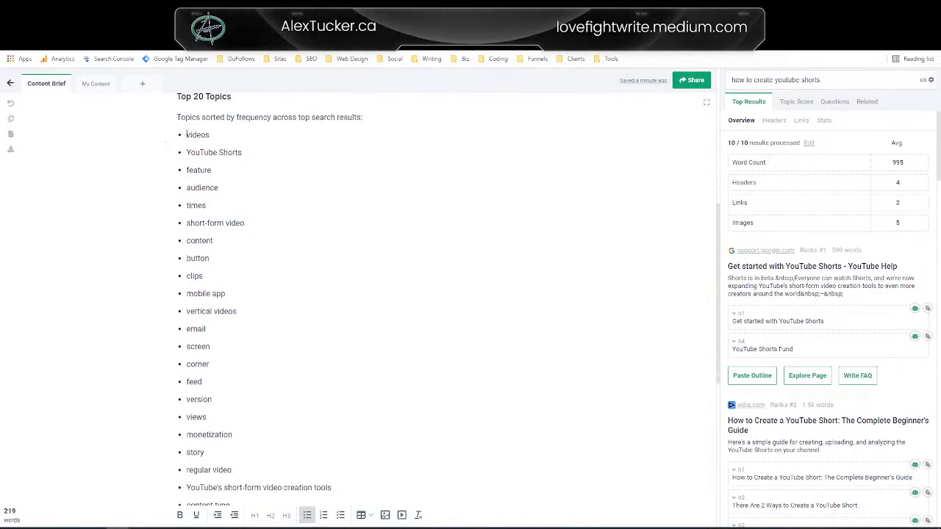
drag(187, 135, 243, 254)
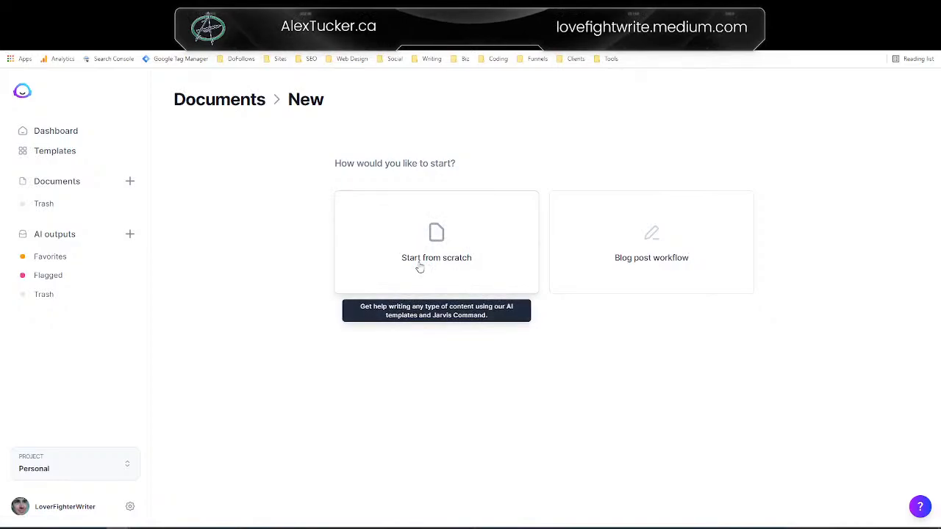
Step: In Jarvis, start a blog post workflow document and describe the content as "Write an article about how to create YouTube shorts."
click(654, 237)
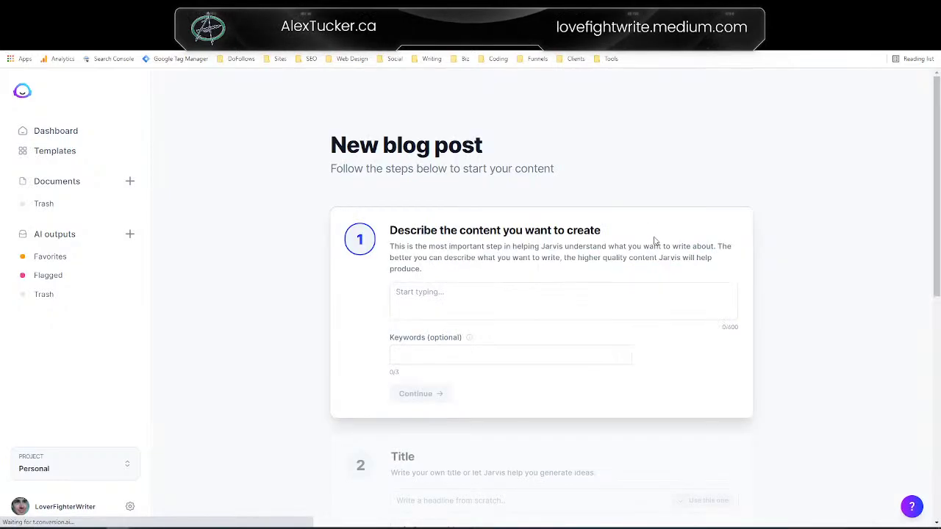
click(465, 302)
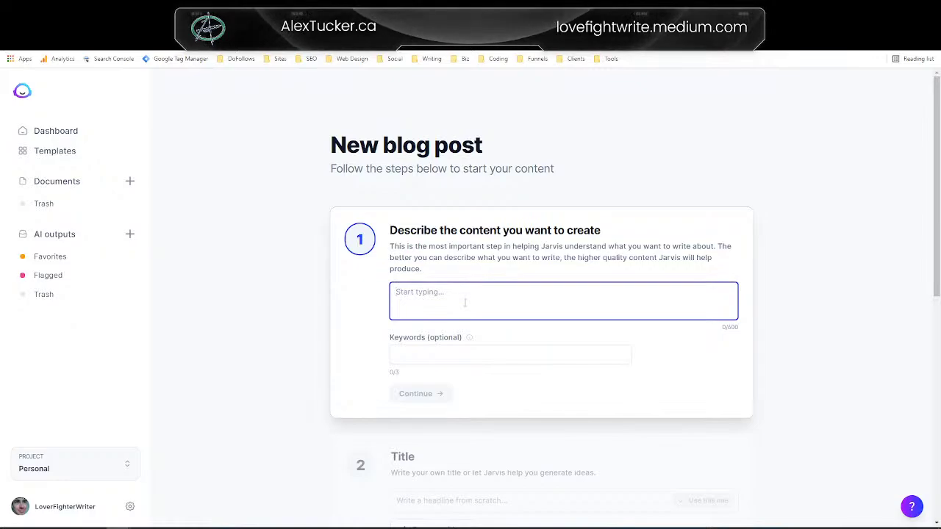
text(Write an article)
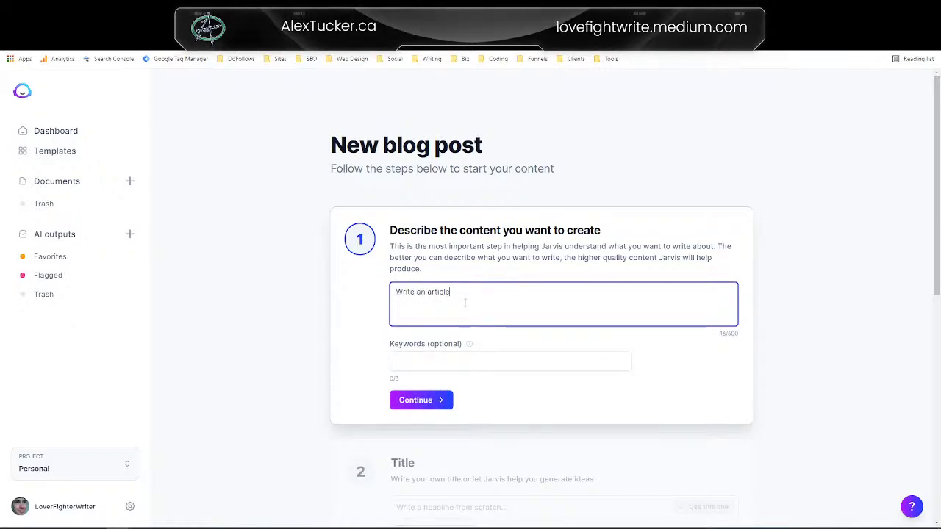
text( about how to create YouTu)
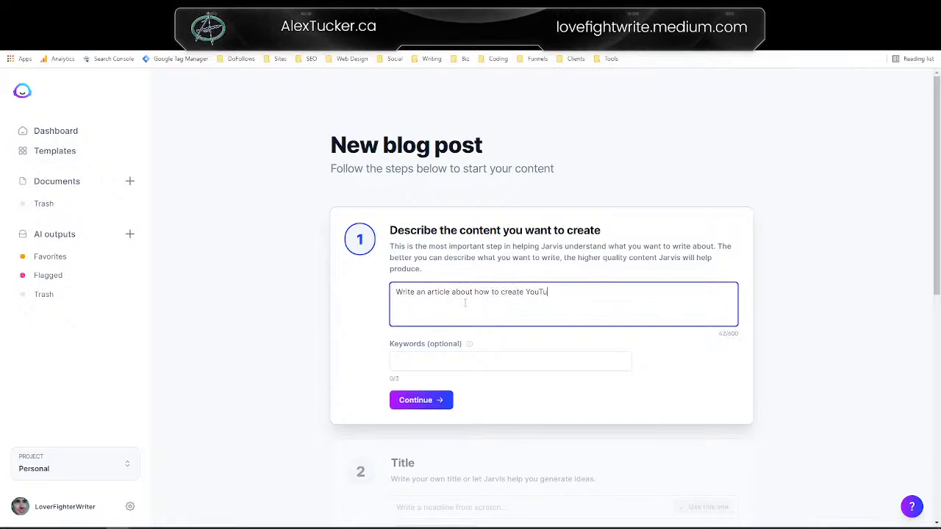
text(be shorts.)
Step: Add the sentence "YouTube shorts are short vertical videos under 59 seconds." to the content description
text(YouTube shorts)
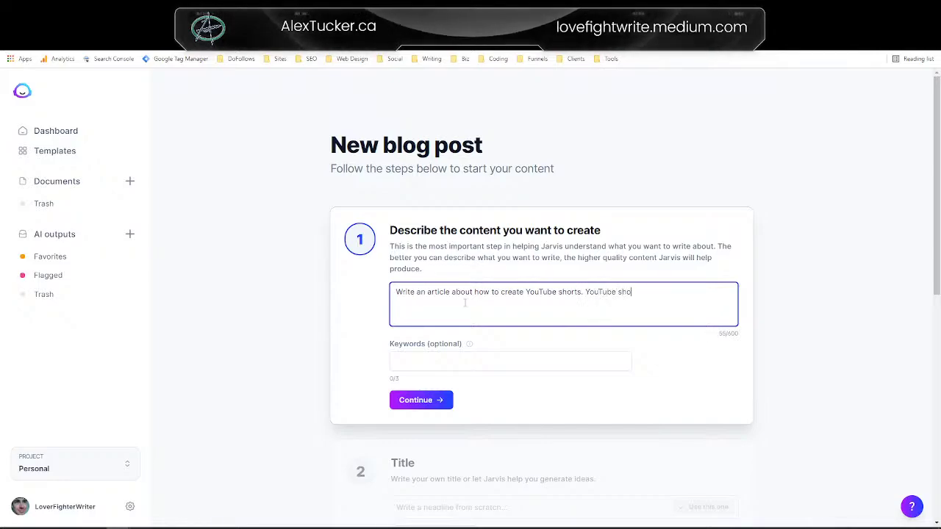
text( are short vide)
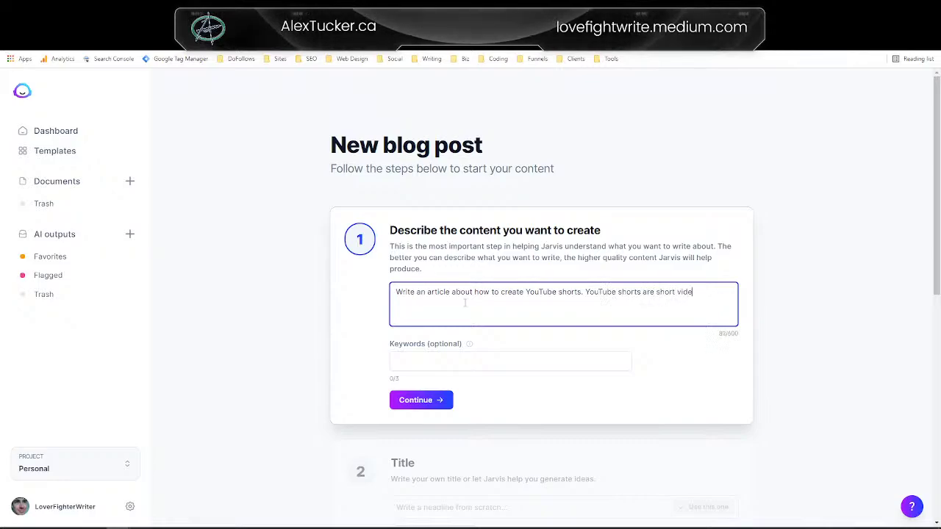
text(os under )
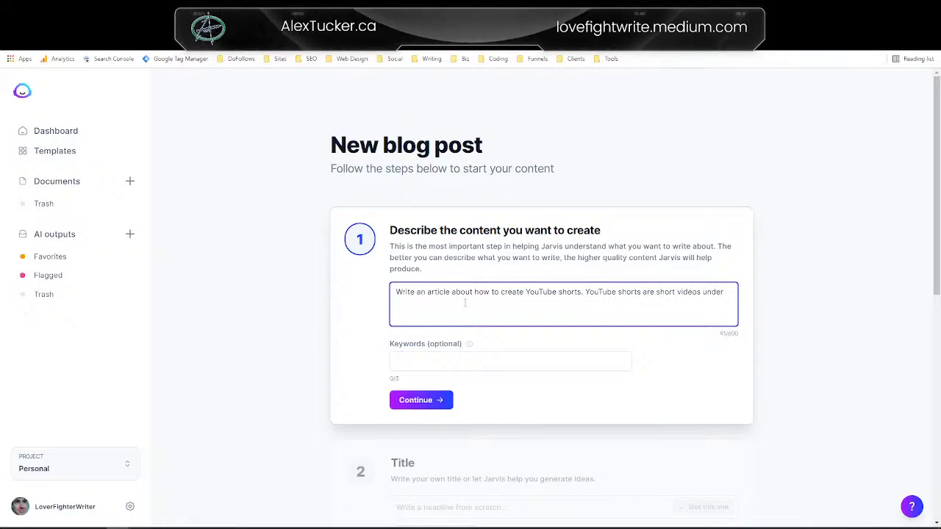
text(59 seconds)
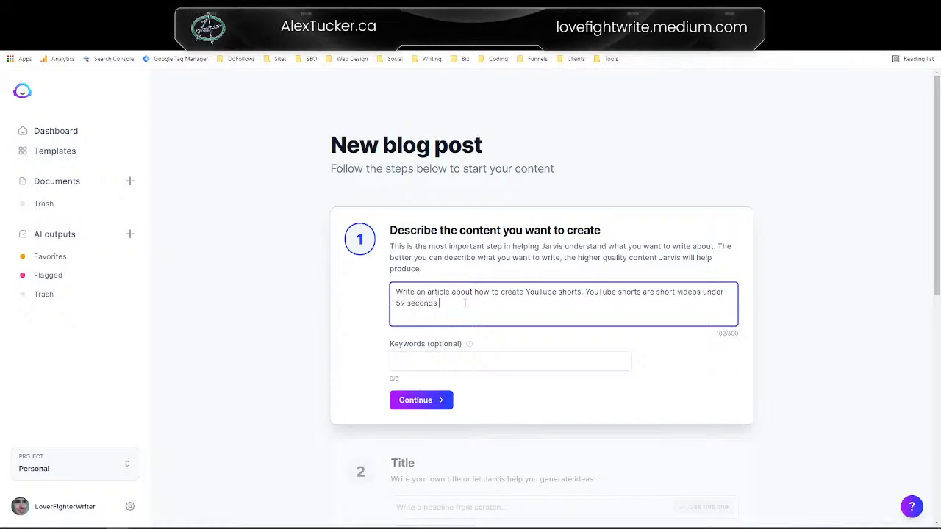
text( th)
key(BackSpace)
key(BackSpace)
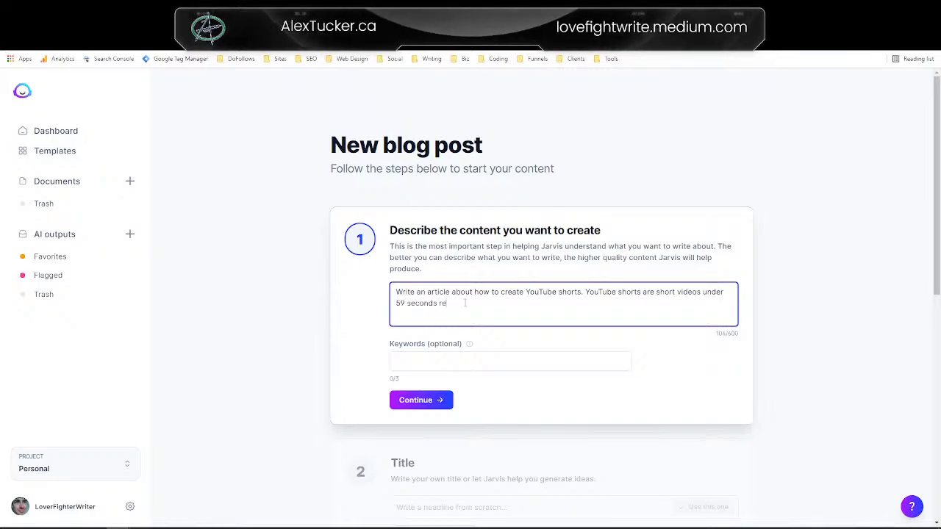
text(r)
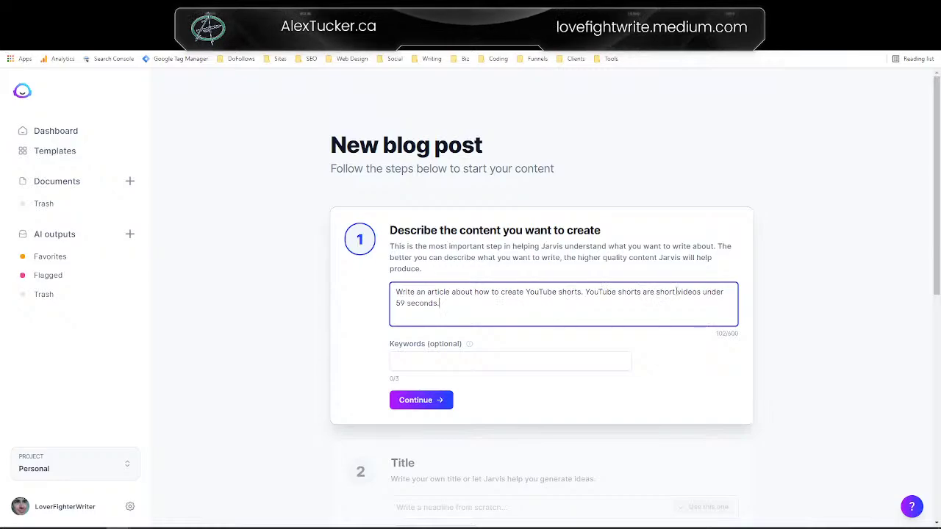
click(665, 293)
text(vert)
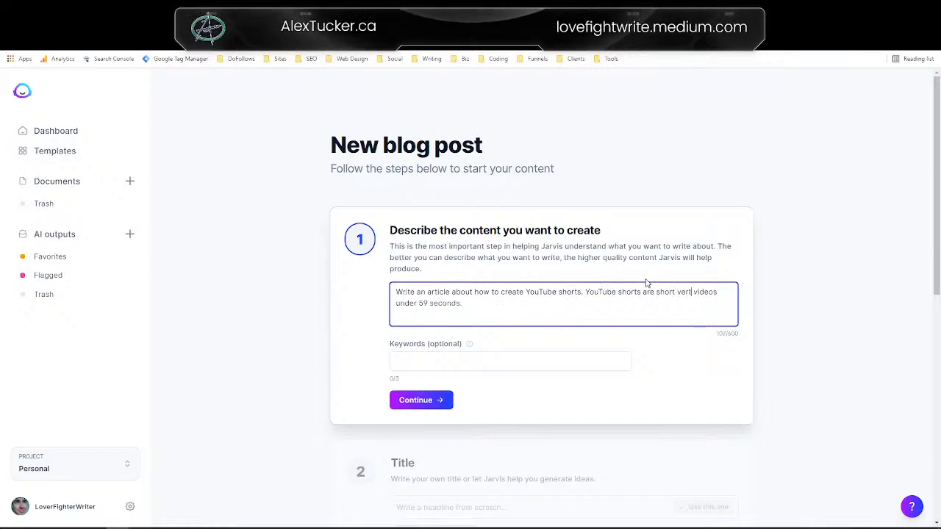
text(ical videos under 59 seconds. T)
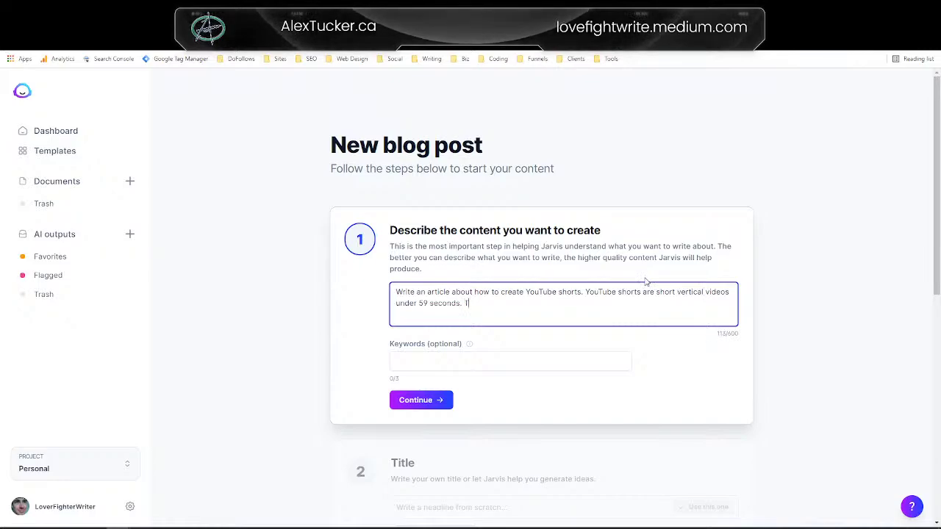
Step: Continue the description with "They get promoted in a separate feed on YouTube mobile and are a great way to grow your channel."
text(hey get promoted)
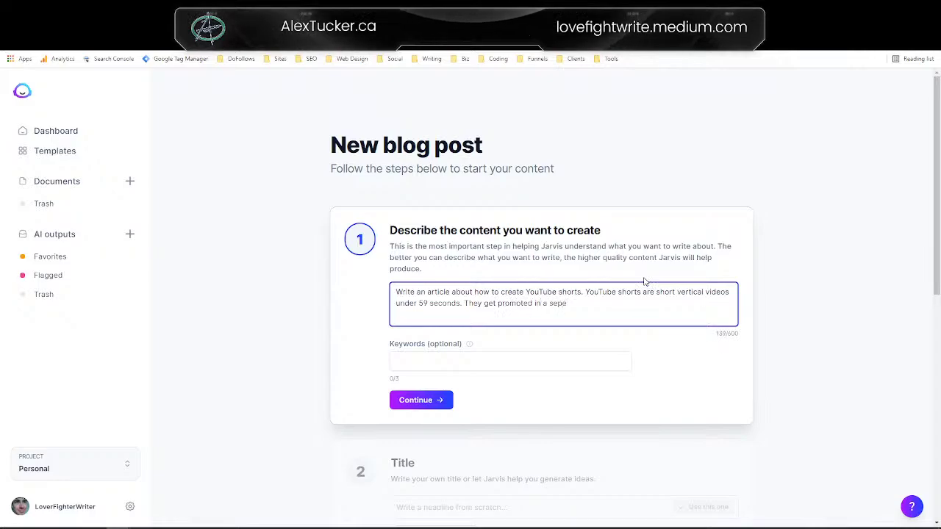
text( in a separat)
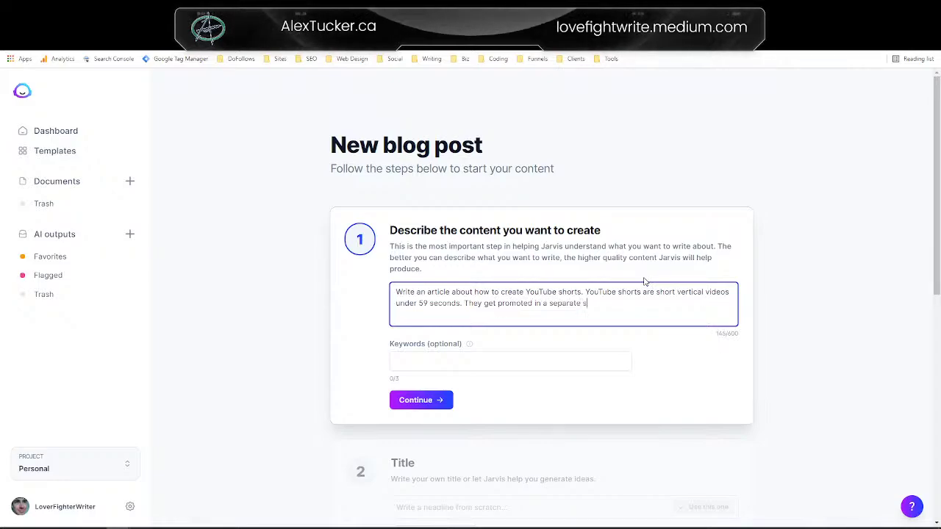
text(e feed on Y)
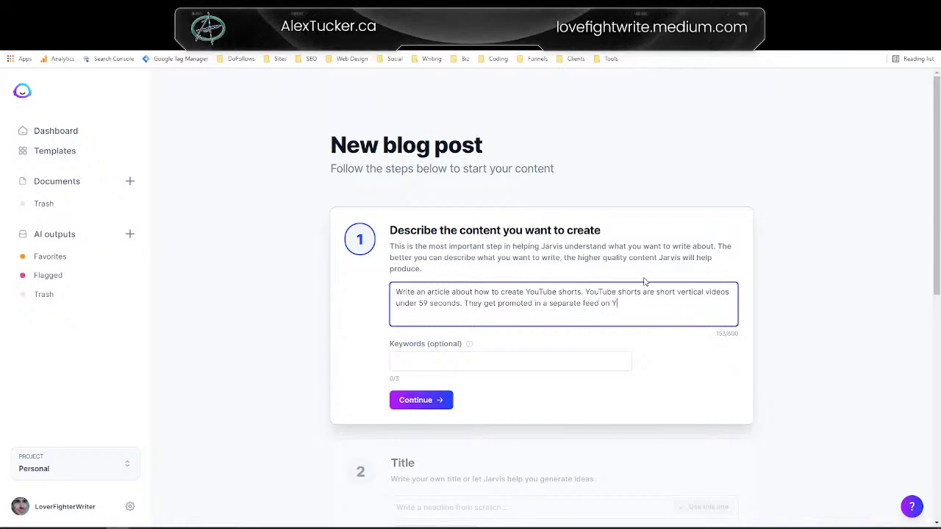
text(ouTube mobile and)
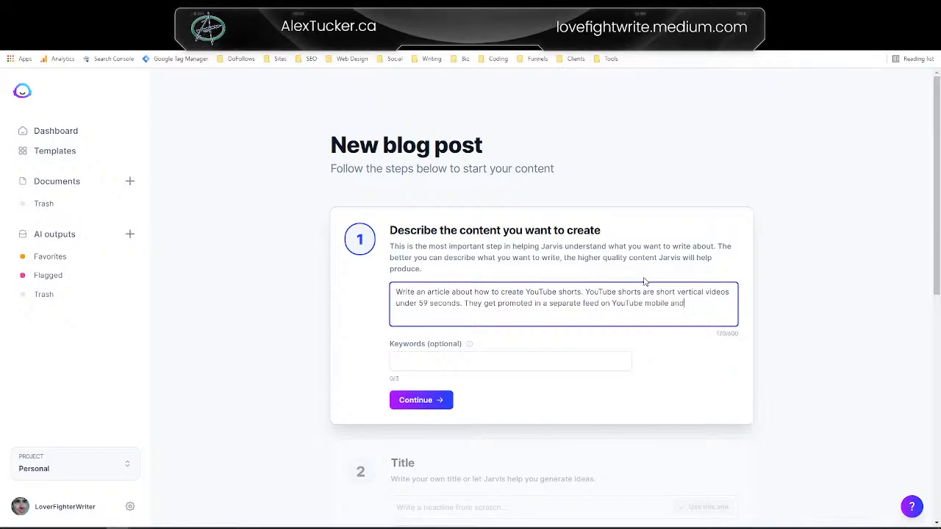
text( are a great)
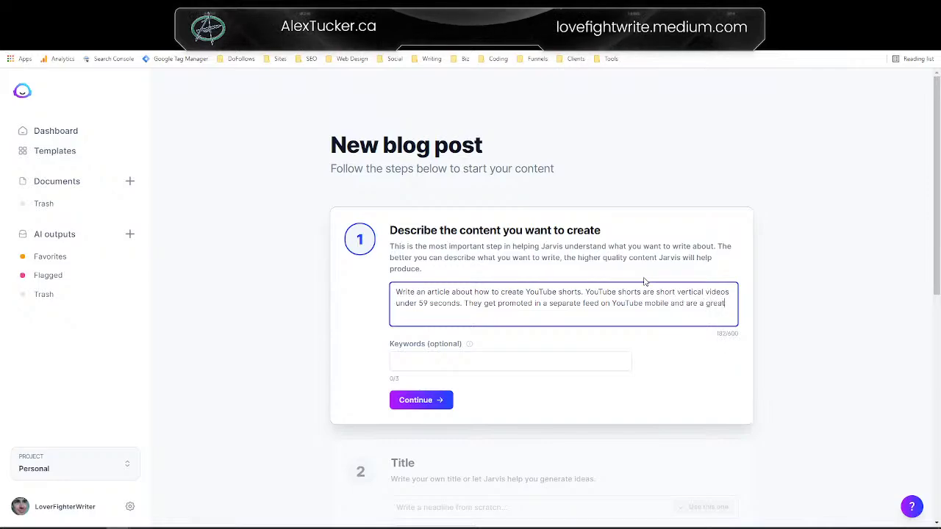
text( way to grow y)
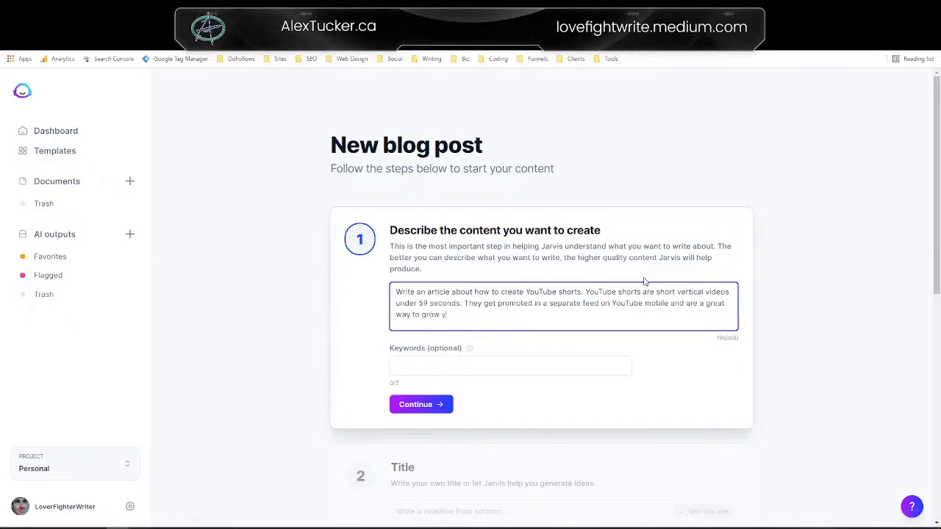
text(our channel)
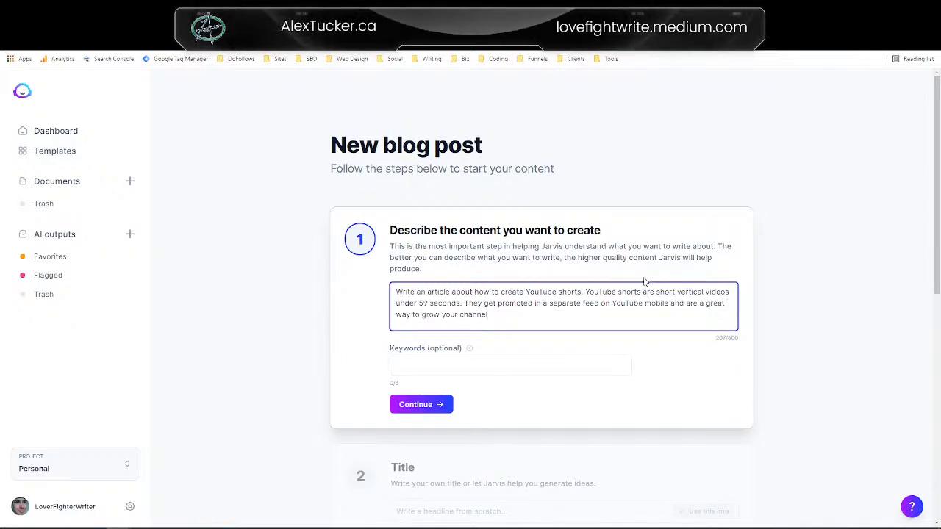
text(.)
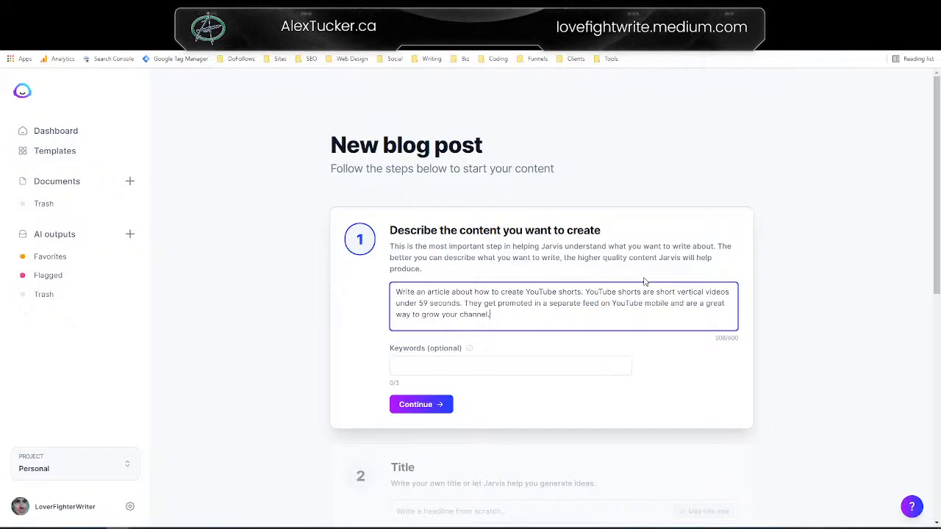
Step: Add the line "Use these keywords:" to the description and paste the copied Frase topics list beneath it
key(Return)
text(Use)
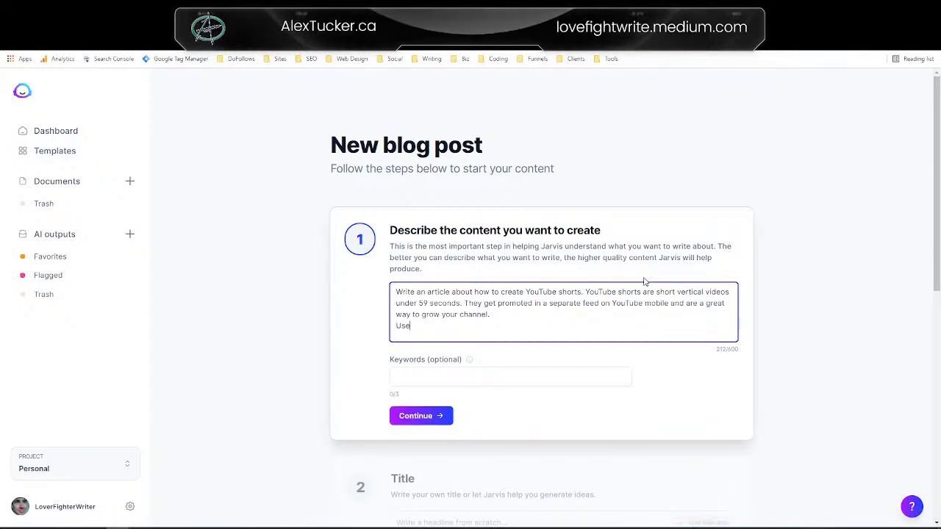
text( these keywords)
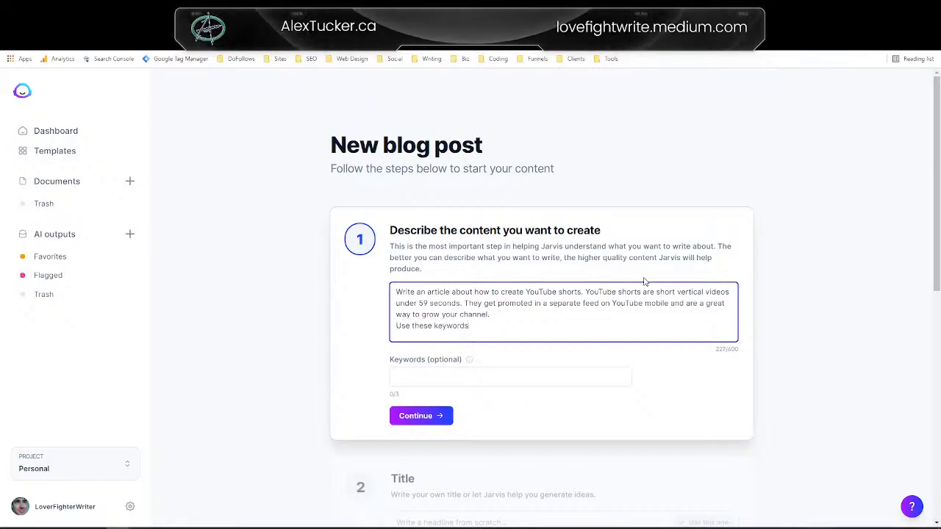
text(:)
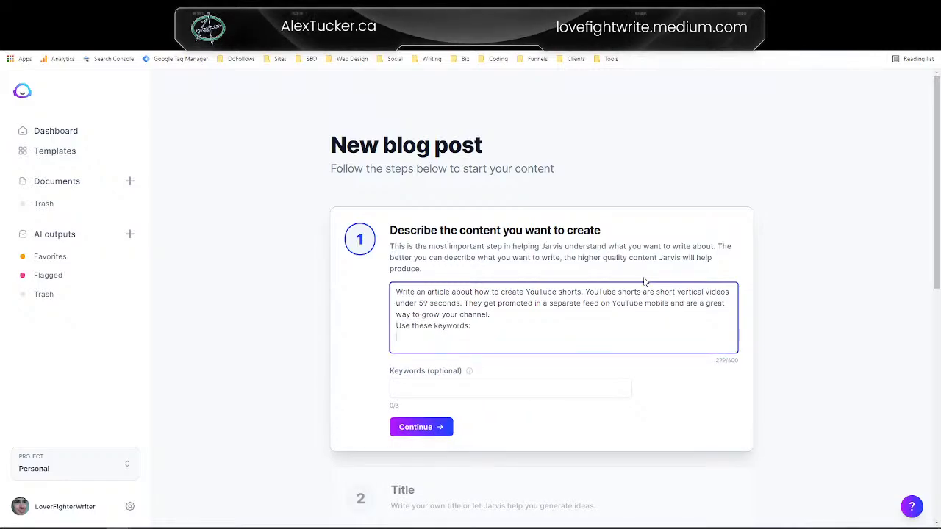
key(ctrl+v)
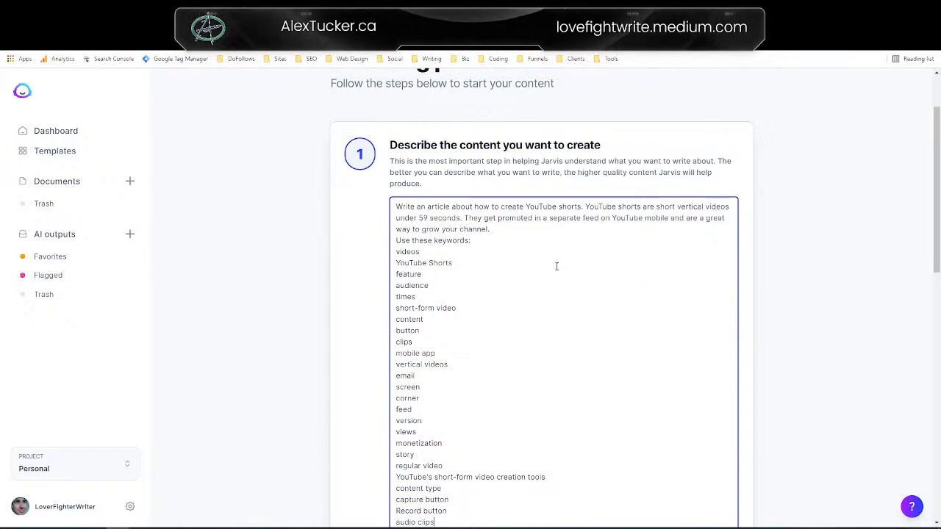
scroll(540, 286, down, 2)
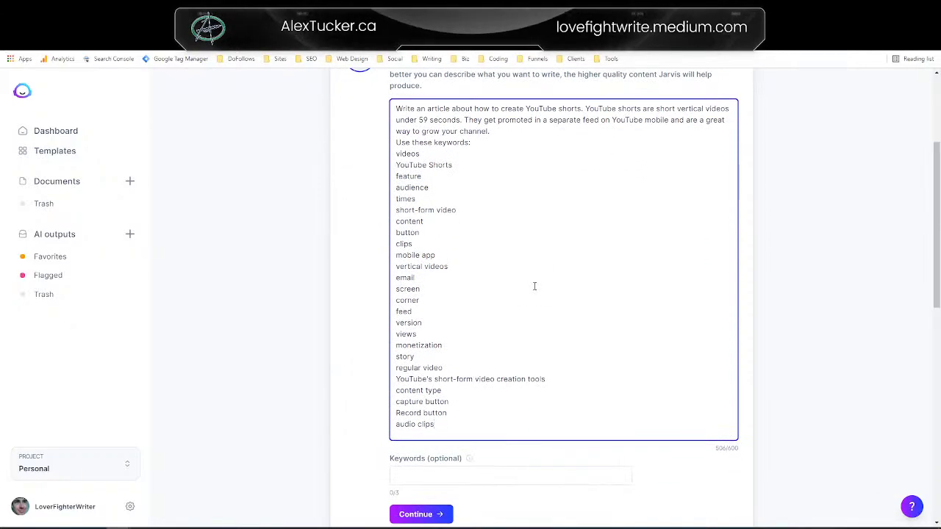
click(286, 14)
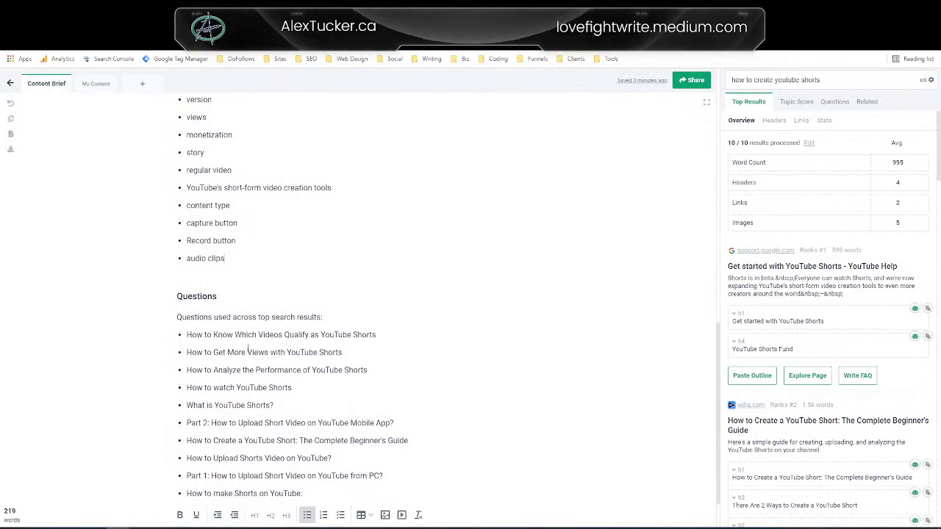
click(189, 13)
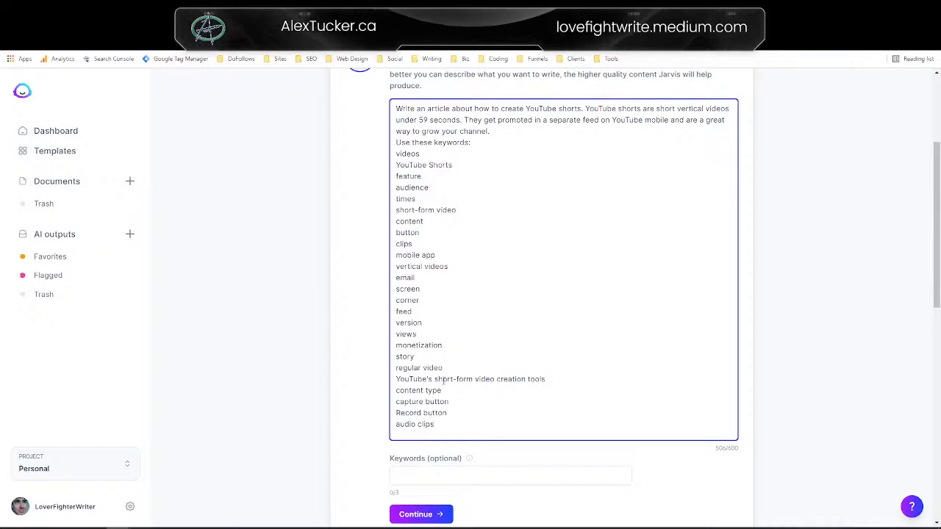
key(Return)
key(Return)
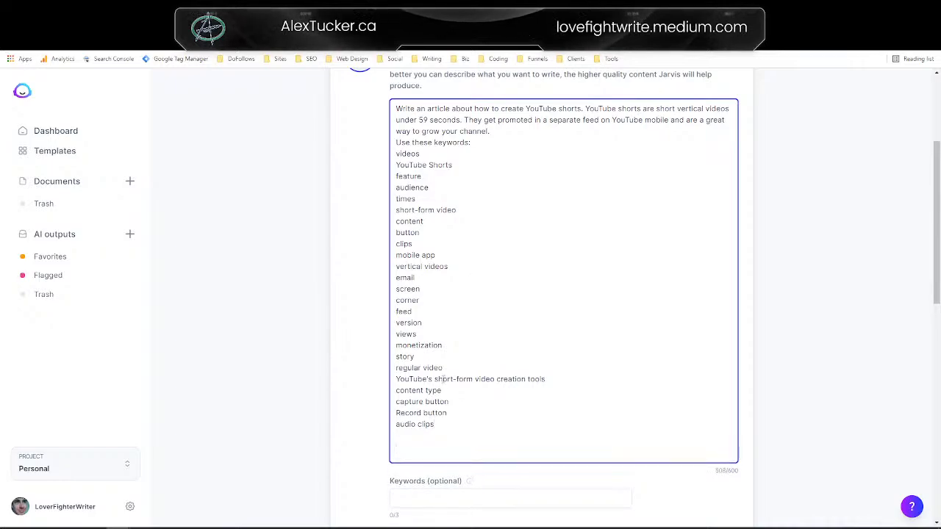
key(BackSpace)
key(BackSpace)
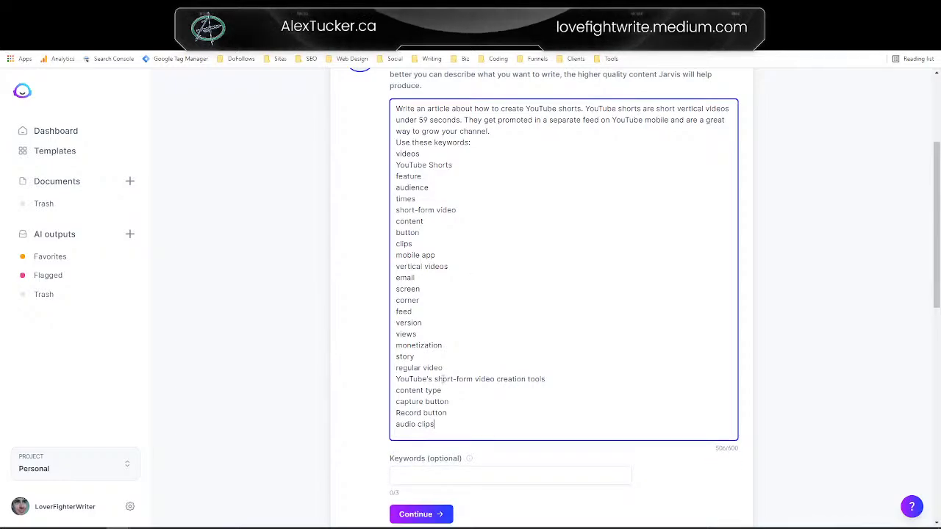
Step: Add "youtube shorts" as an optional keyword for the blog post
scroll(459, 386, down, 1)
scroll(460, 386, down, 1)
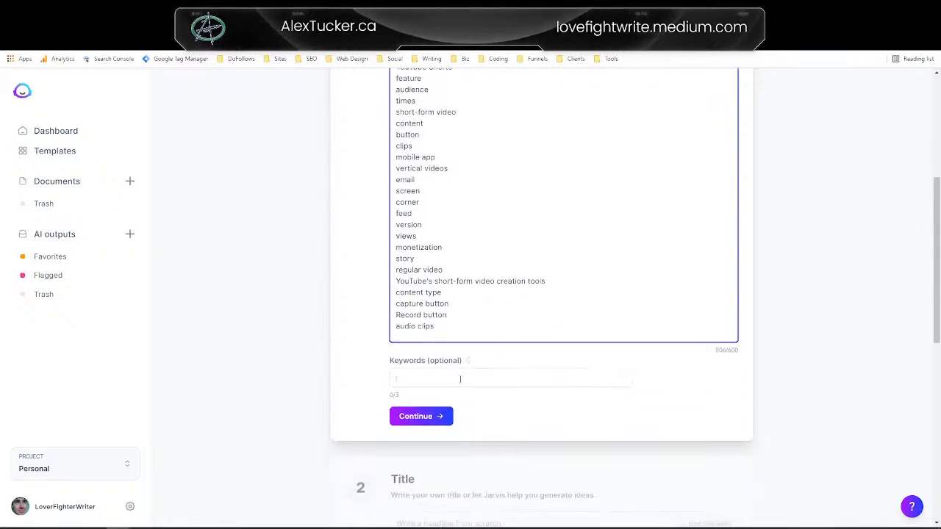
click(458, 379)
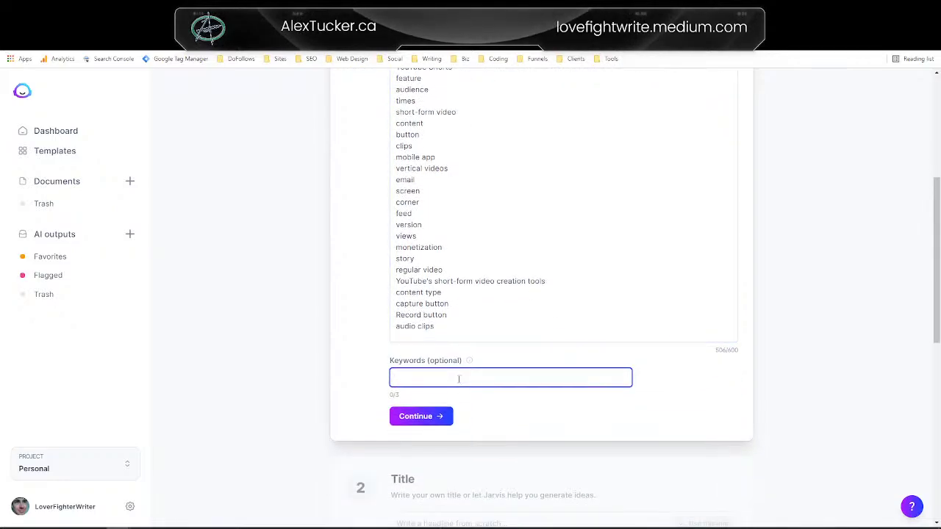
text(y)
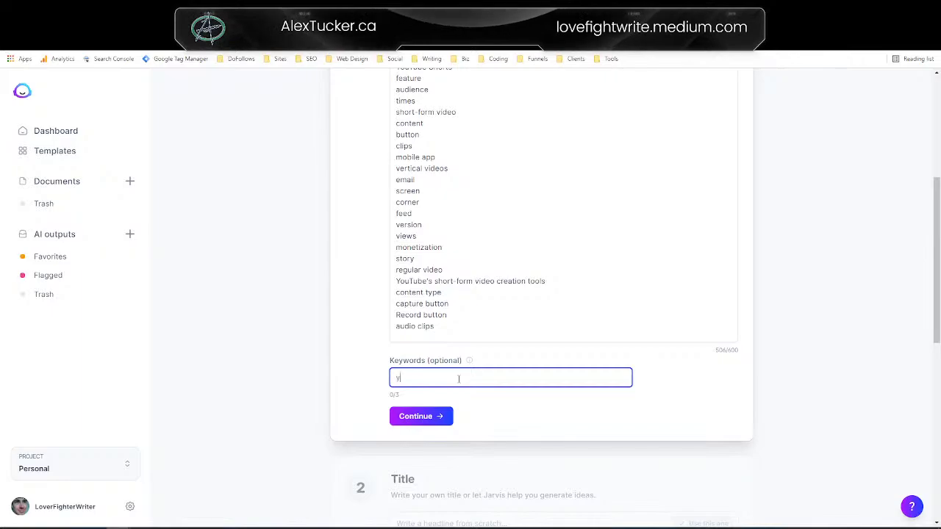
text(outube shorts)
key(Return)
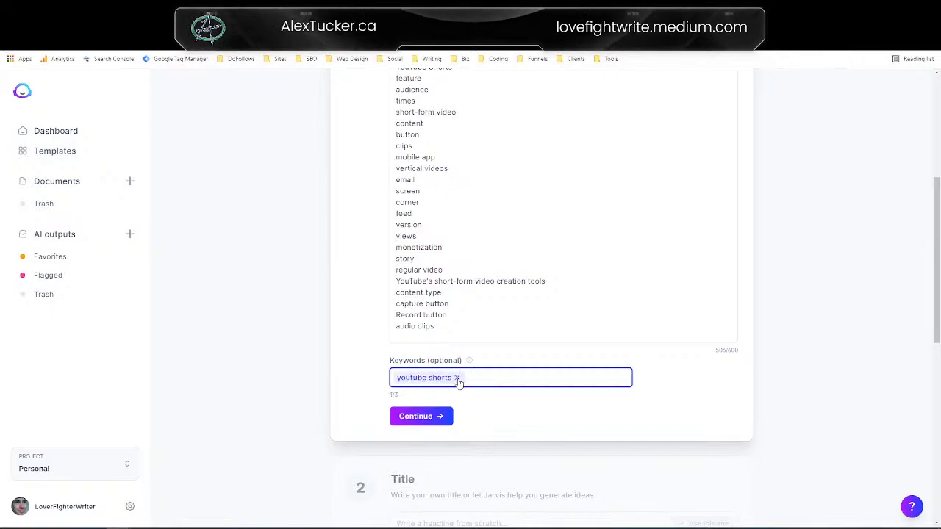
Step: Add the keywords "how to create youtube shorts" and "how to make youtube shorts" and continue to the title stage
text(how to create )
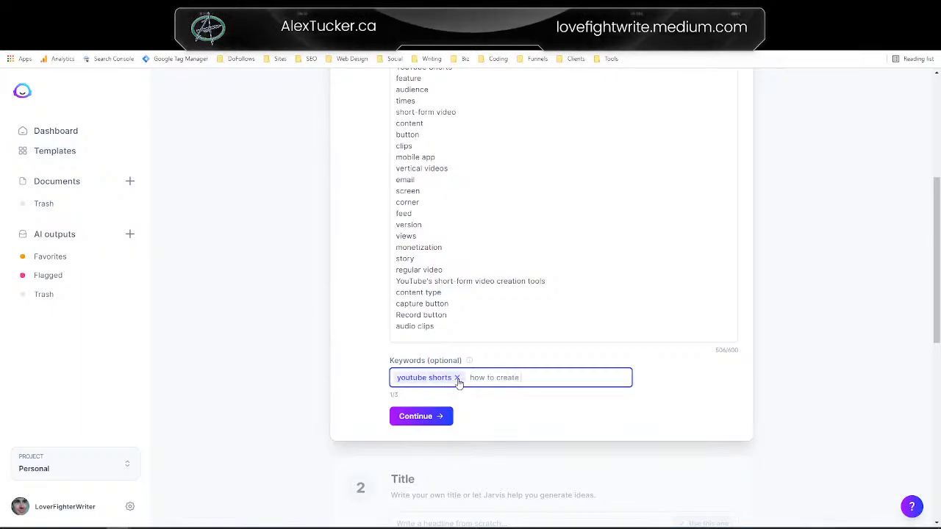
text(youtube shorts)
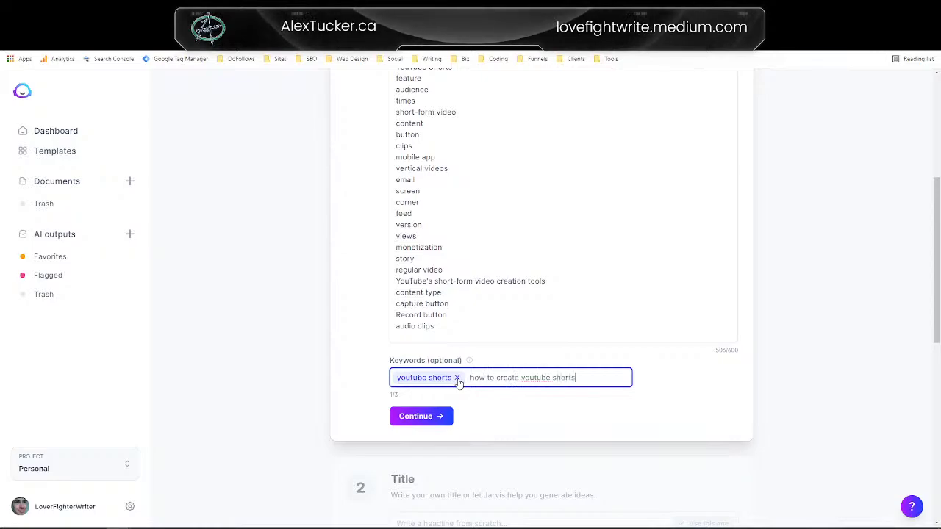
key(Return)
text(how to make )
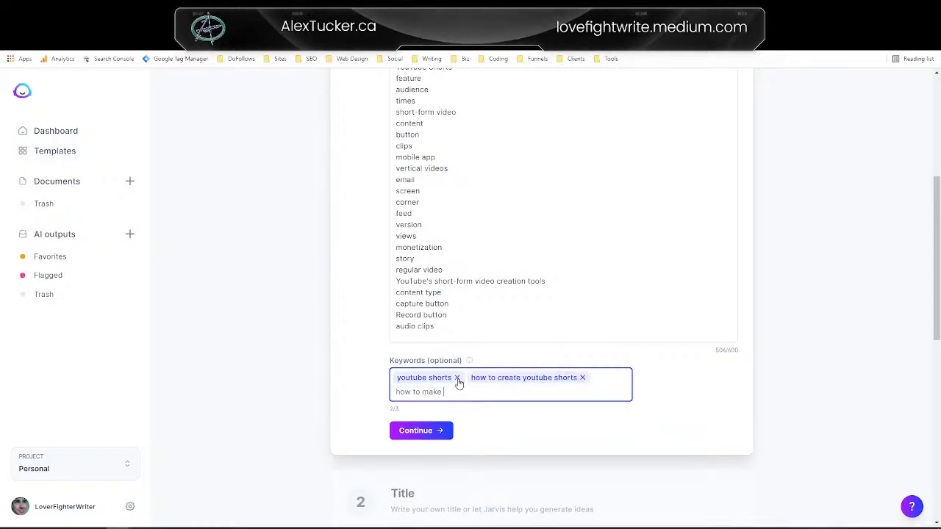
text(youtube shorts)
key(Return)
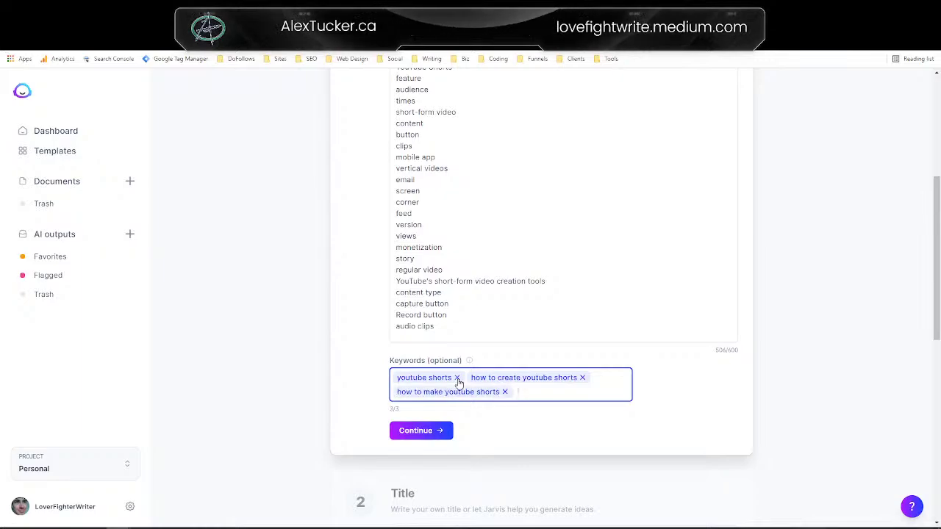
click(439, 433)
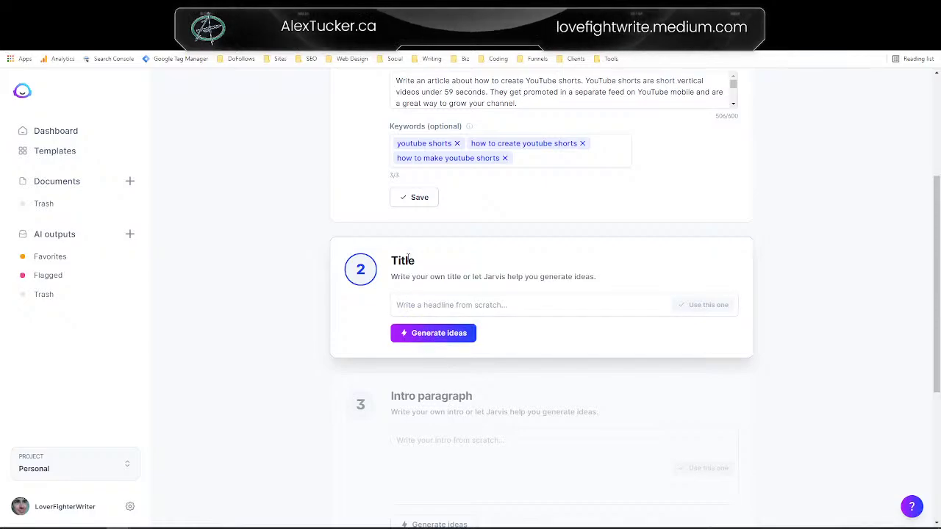
Step: Generate title ideas and read the full suggestion "How to Create YouTube Shorts: Top Tips To Publish Your Own Successful Videos"
click(443, 338)
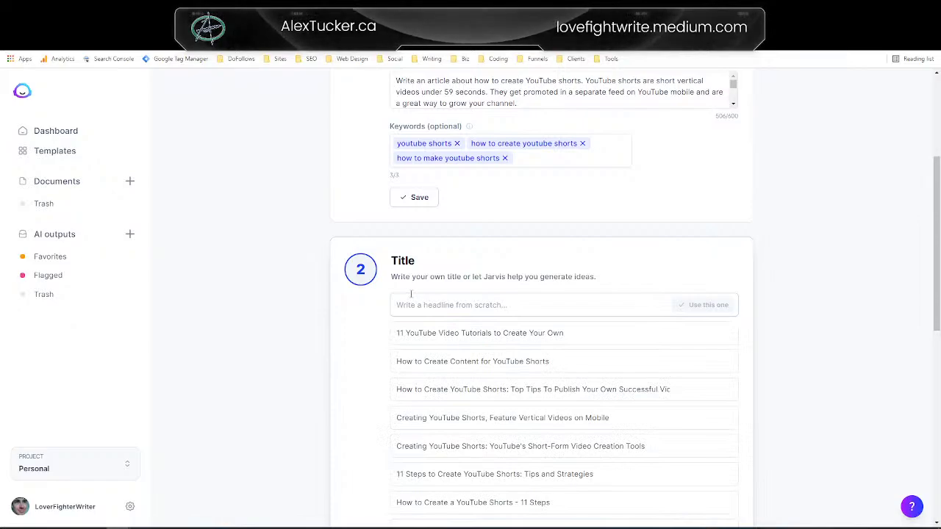
scroll(458, 241, down, 3)
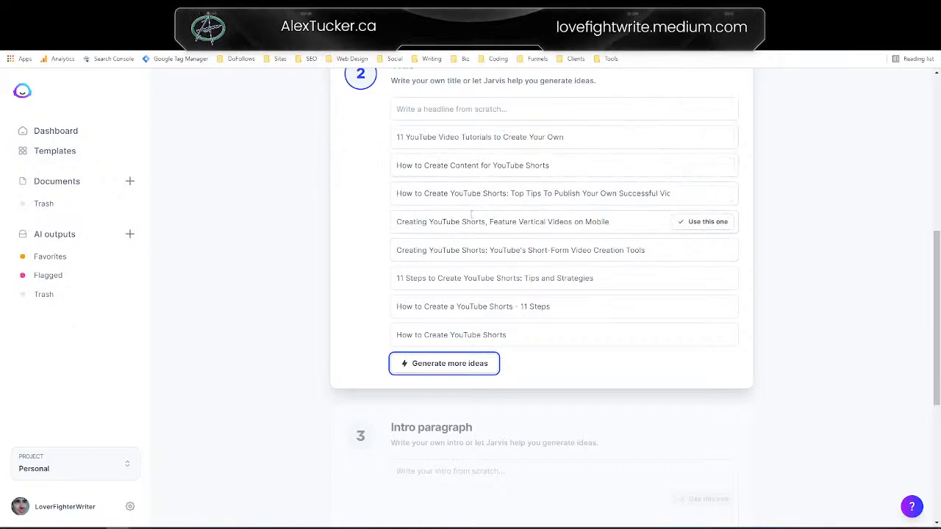
click(512, 195)
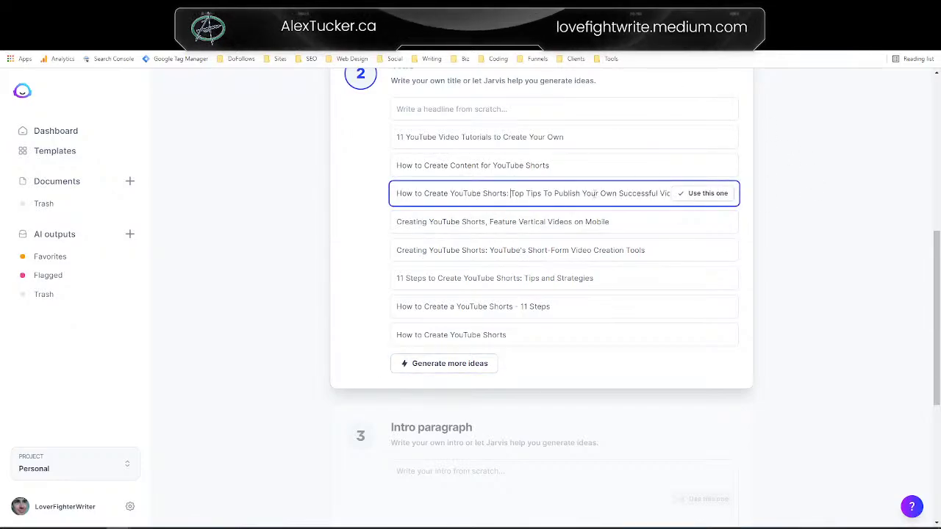
mouse_move(632, 193)
mouse_down()
mouse_move(669, 194)
mouse_move(616, 193)
mouse_up()
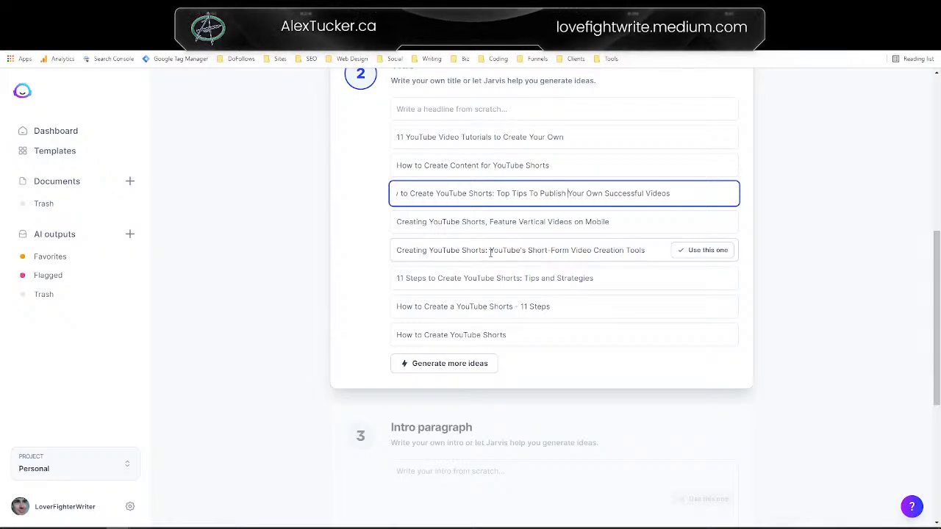
Step: Change the "Top Tips" title suggestion to "How to Create YouTube Shorts: YouTube's Short-Form Video Feed" and use it as the title
drag(490, 252, 592, 256)
key(ctrl+c)
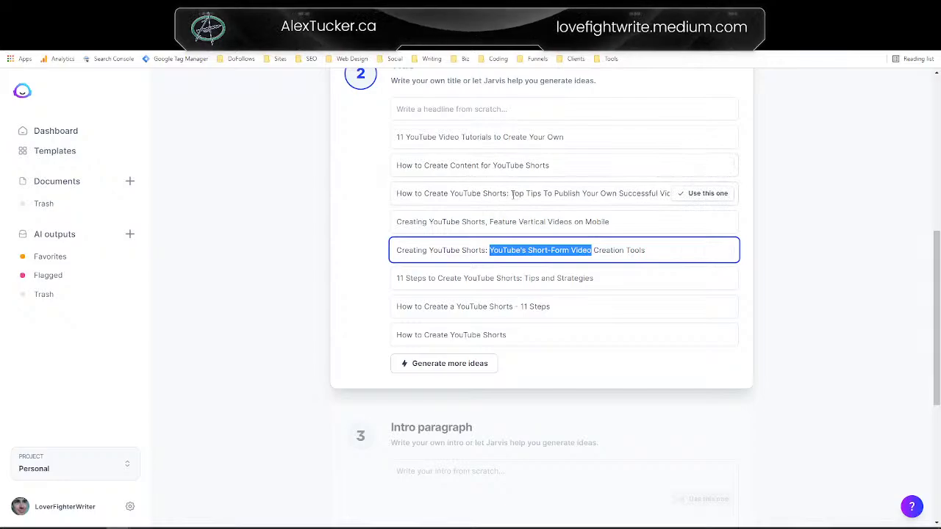
drag(512, 193, 756, 209)
key(ctrl+v)
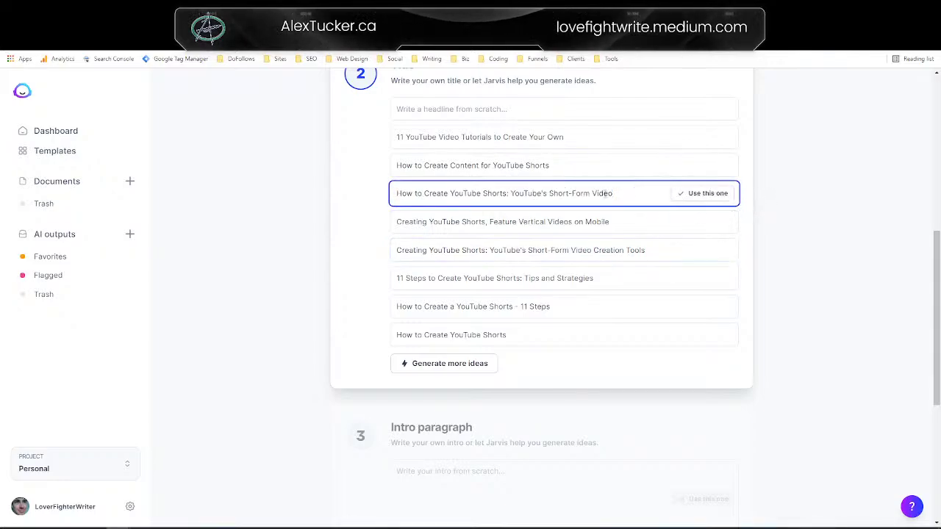
text(Feed)
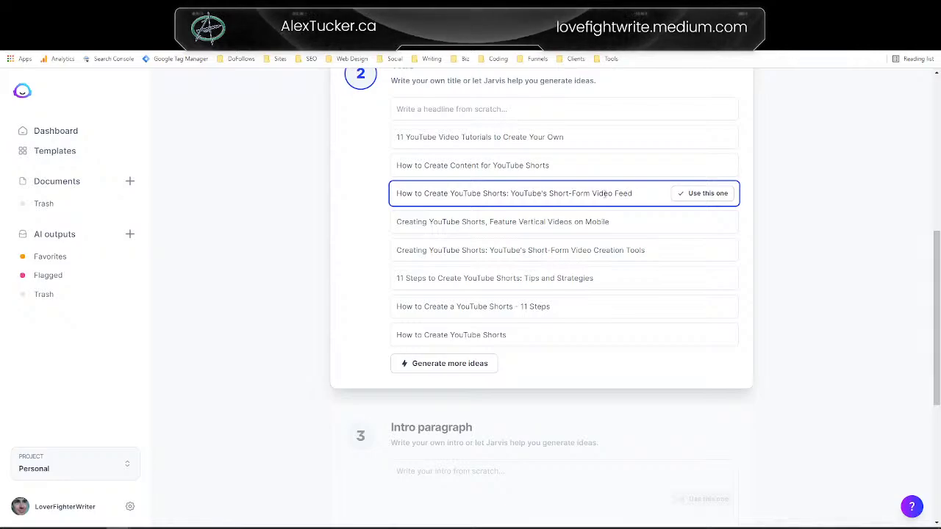
click(692, 195)
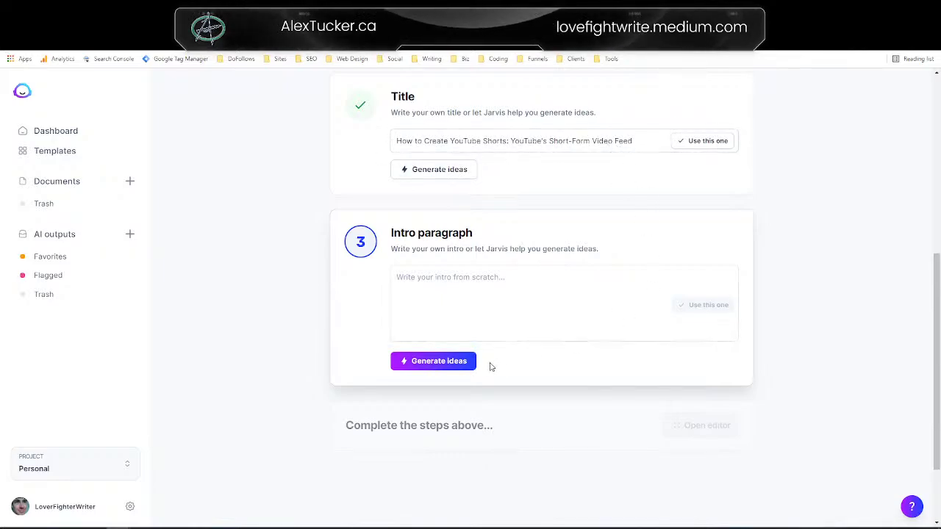
Step: Generate intro paragraphs, use the one starting "YouTube's short-form video feed is a great way to grow your channel", and open the editor
click(450, 360)
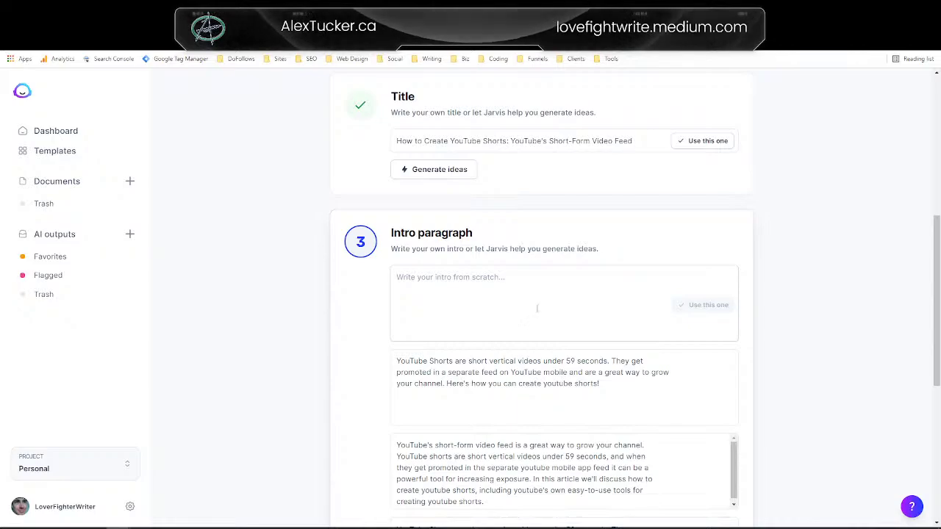
scroll(536, 309, down, 3)
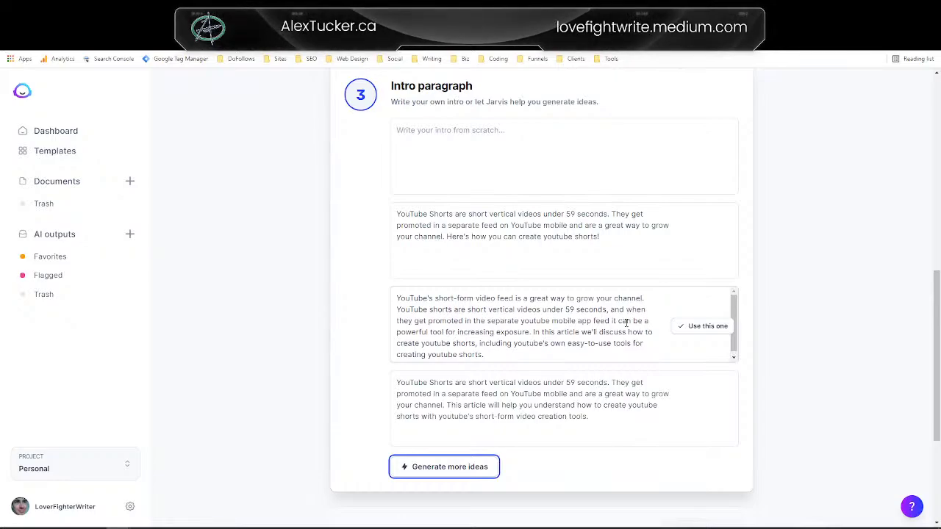
click(710, 327)
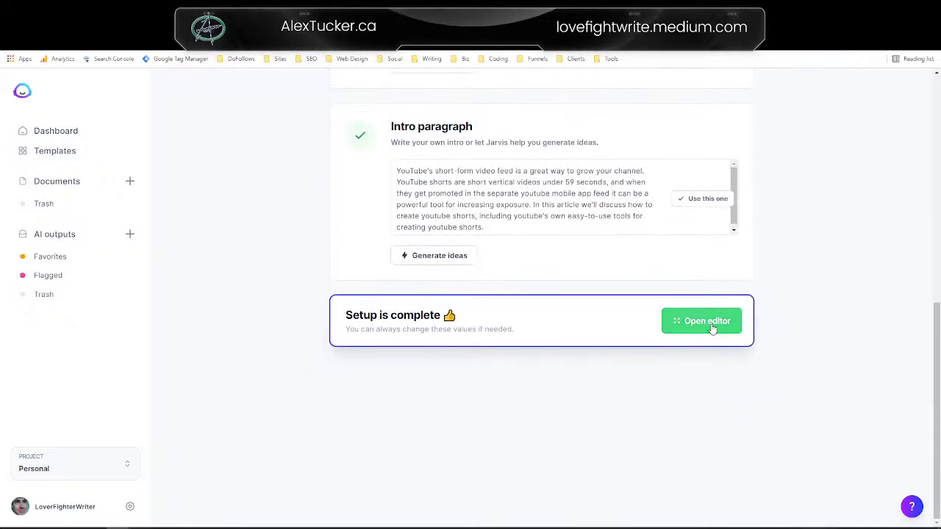
click(711, 327)
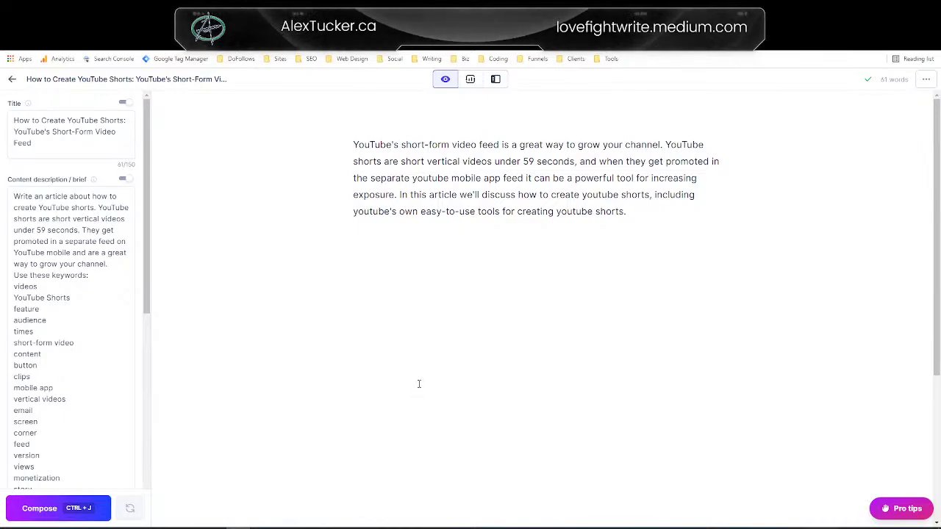
Step: Hide the content description and the keywords from Jarvis and make each visible again
click(126, 179)
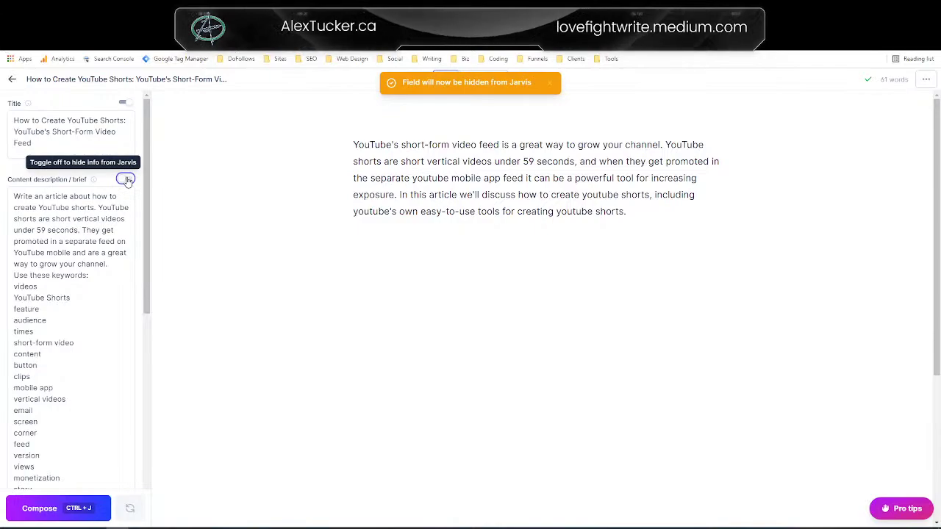
click(127, 181)
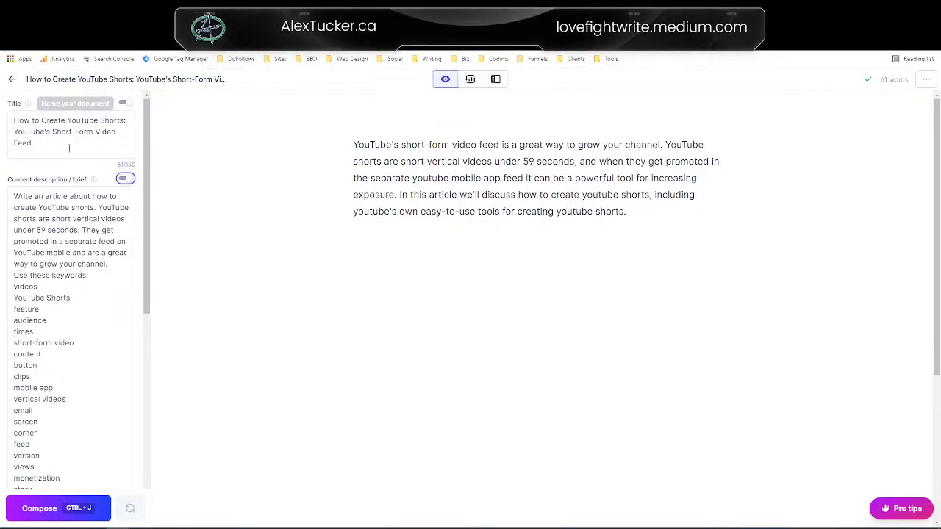
scroll(44, 140, down, 2)
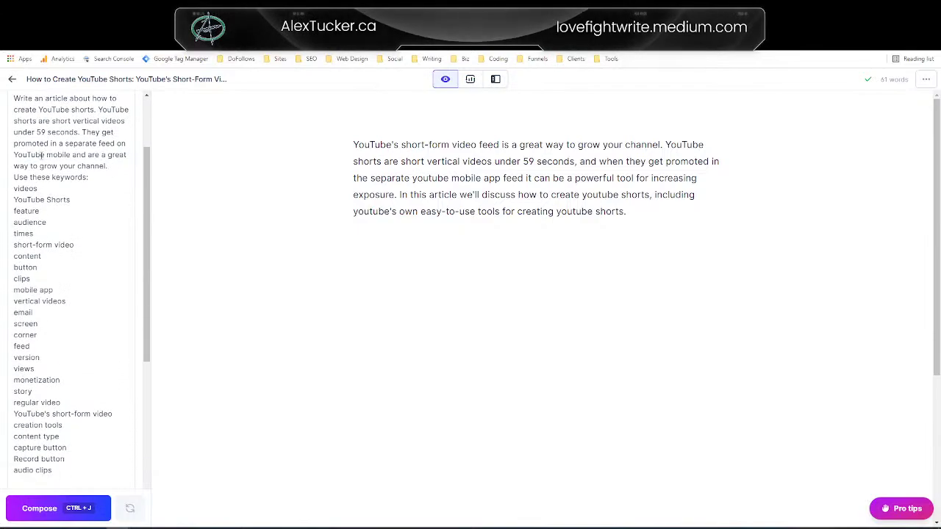
scroll(51, 147, up, 1)
scroll(58, 162, down, 3)
scroll(58, 163, down, 3)
scroll(58, 162, up, 3)
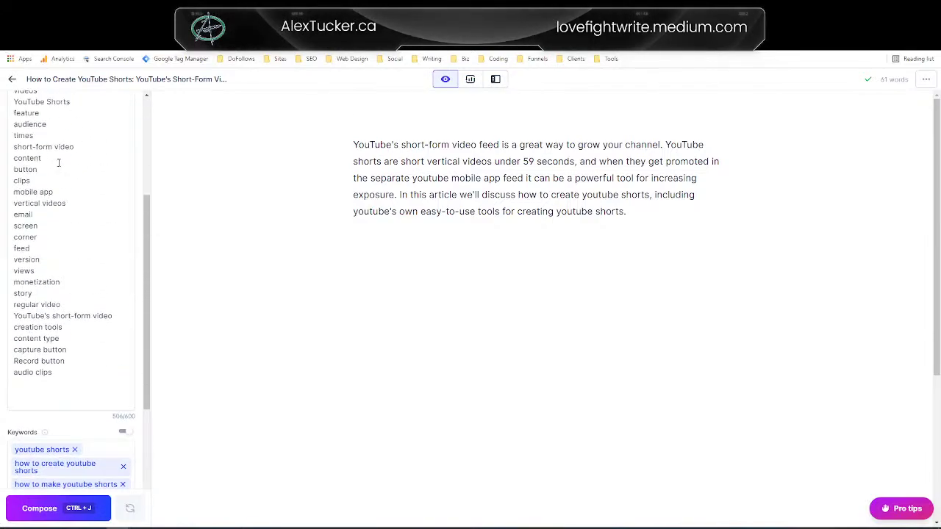
click(125, 434)
click(125, 434)
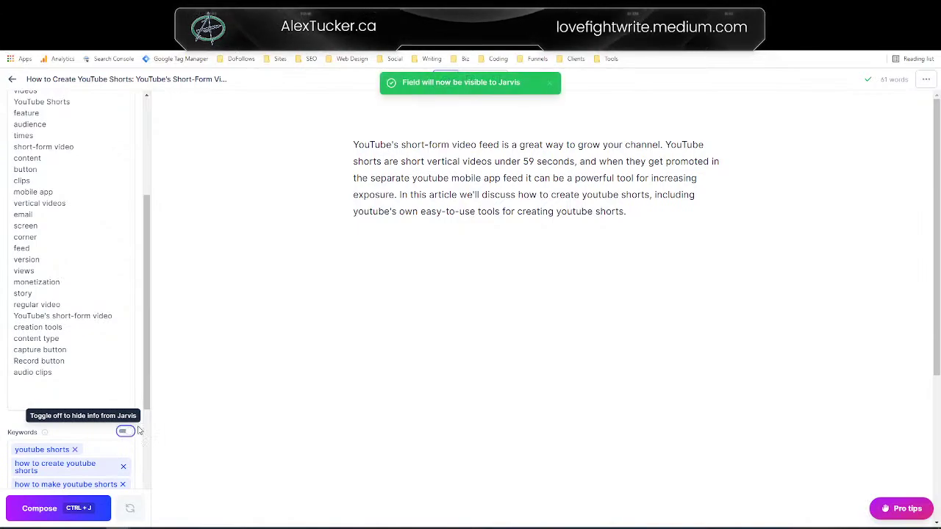
scroll(42, 276, up, 3)
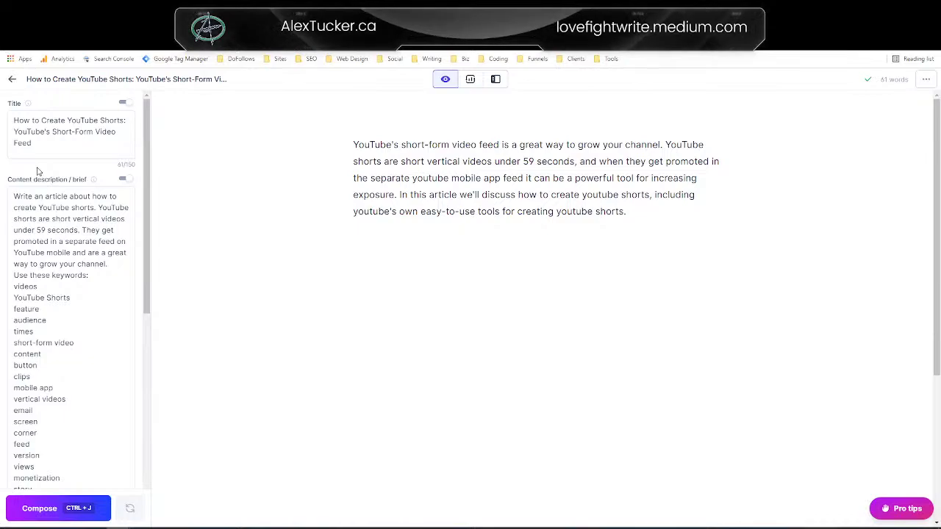
Step: Delete "youtube's own" from the intro's last sentence and have Jarvis compose more text in a new paragraph below it
click(684, 225)
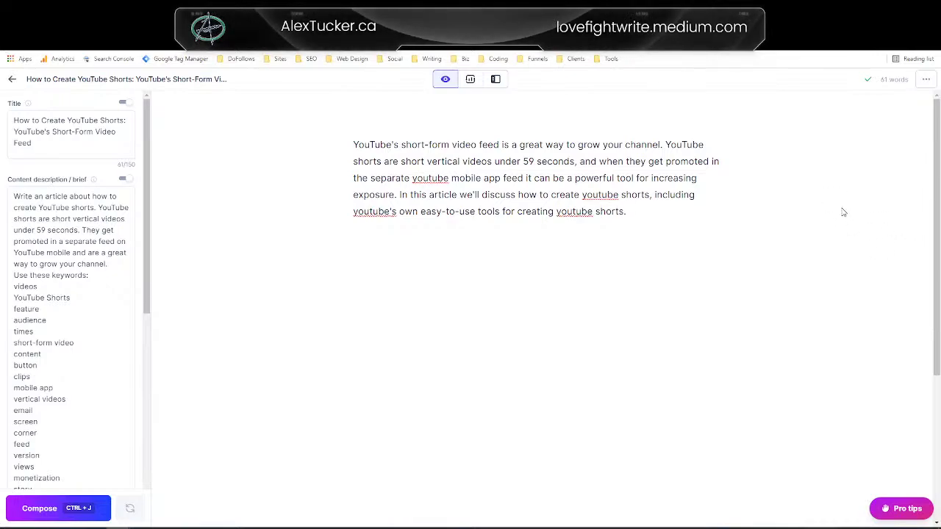
key(Return)
drag(352, 211, 422, 211)
key(BackSpace)
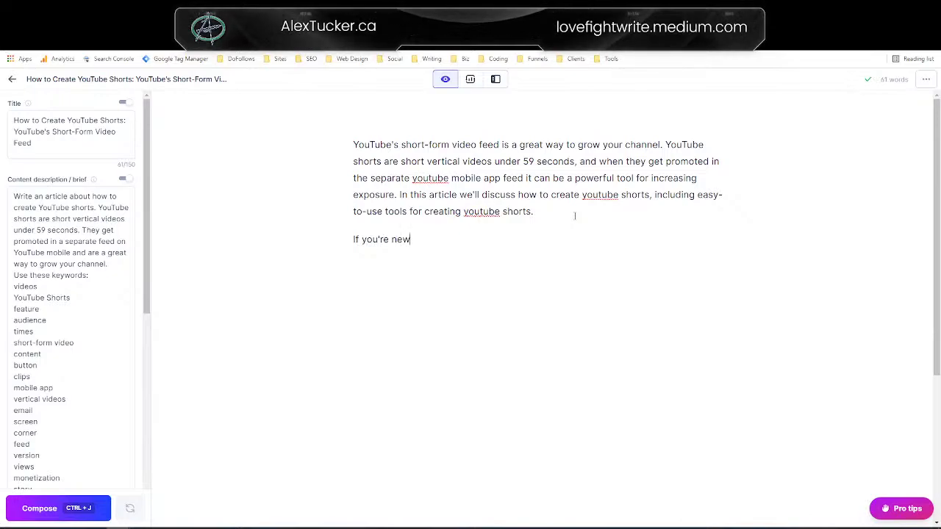
key(ctrl+j)
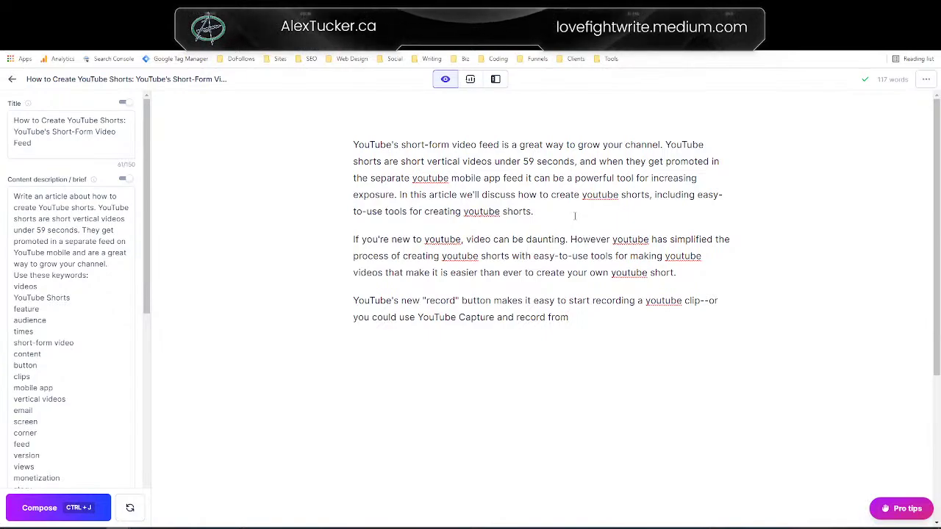
Step: Try to rephrase the sentence starting "However youtube has simplified the process" and remove "size" from the suggested wording
drag(569, 239, 672, 274)
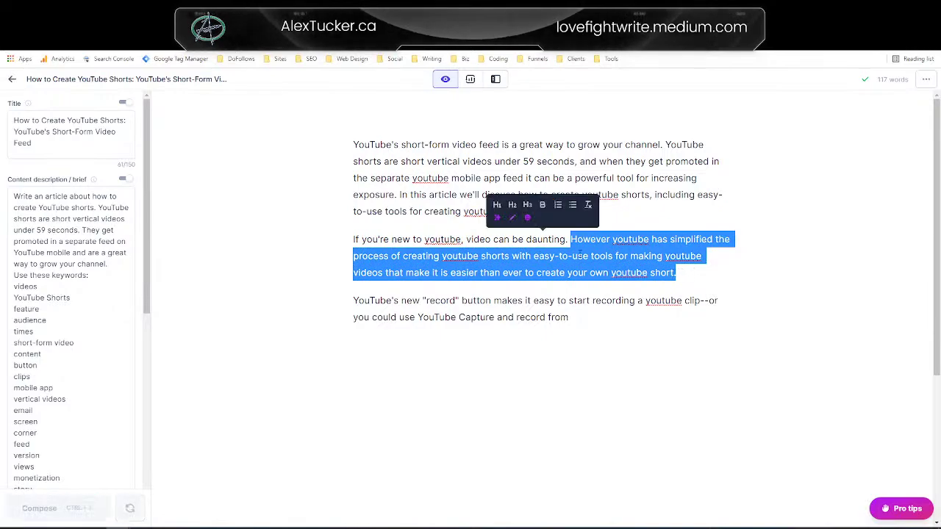
click(496, 219)
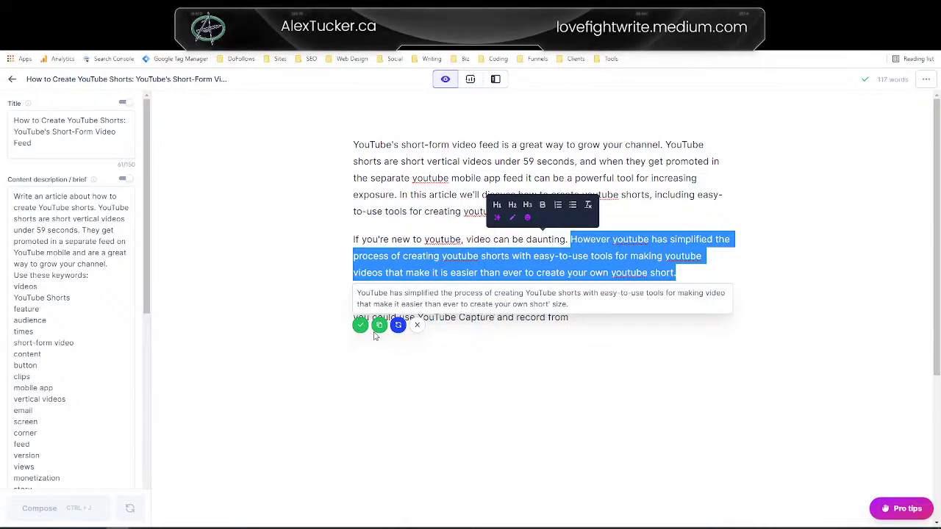
drag(548, 304, 565, 304)
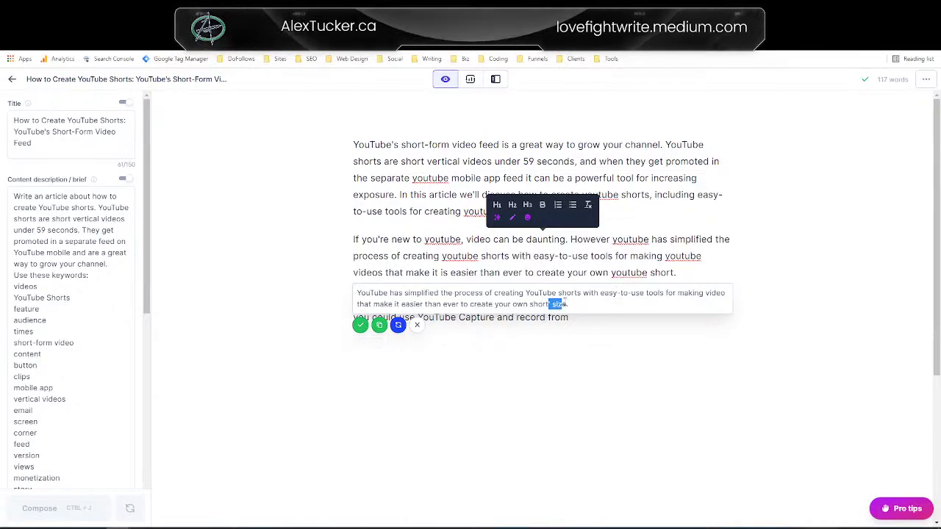
key(BackSpace)
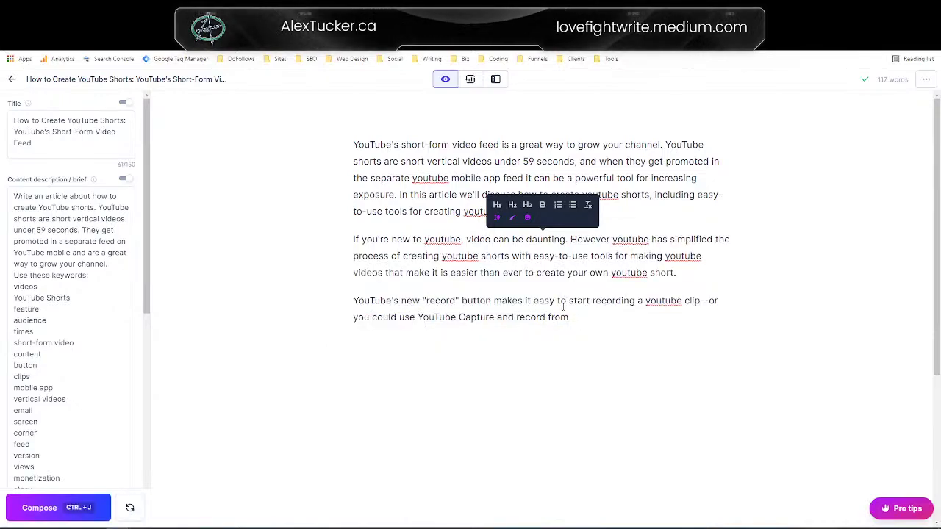
click(452, 169)
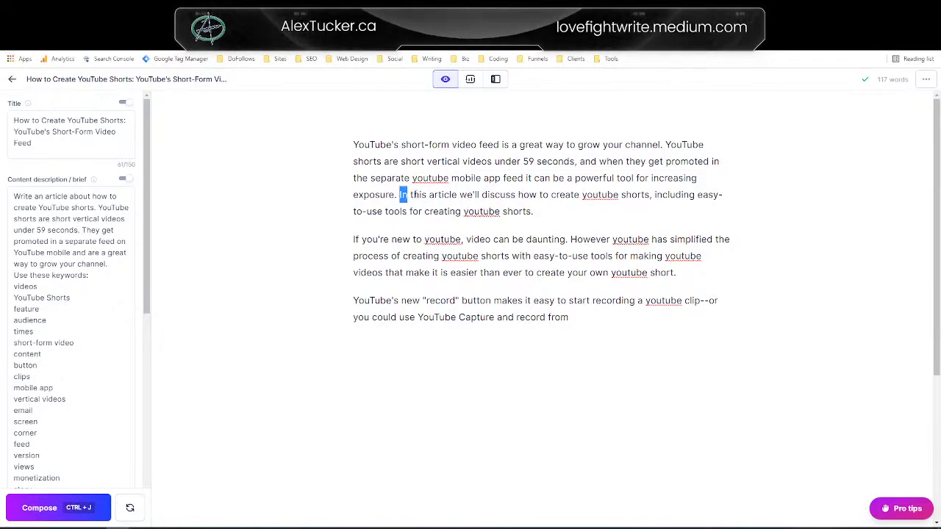
drag(400, 194, 531, 211)
click(510, 239)
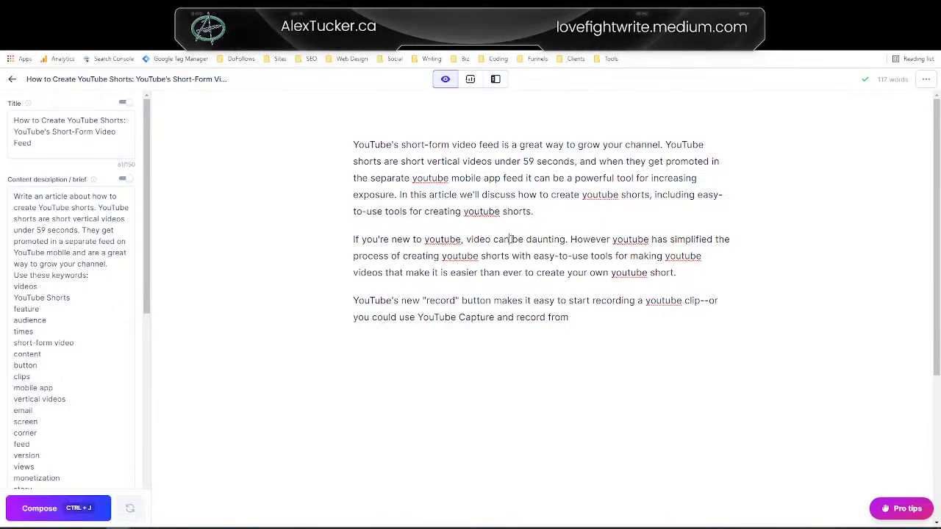
Step: Rephrase the sentence starting "However youtube has simplified", retry the suggestion twice, and accept "Youtube has made it easier than ever to create short-form videos…"
drag(571, 239, 676, 273)
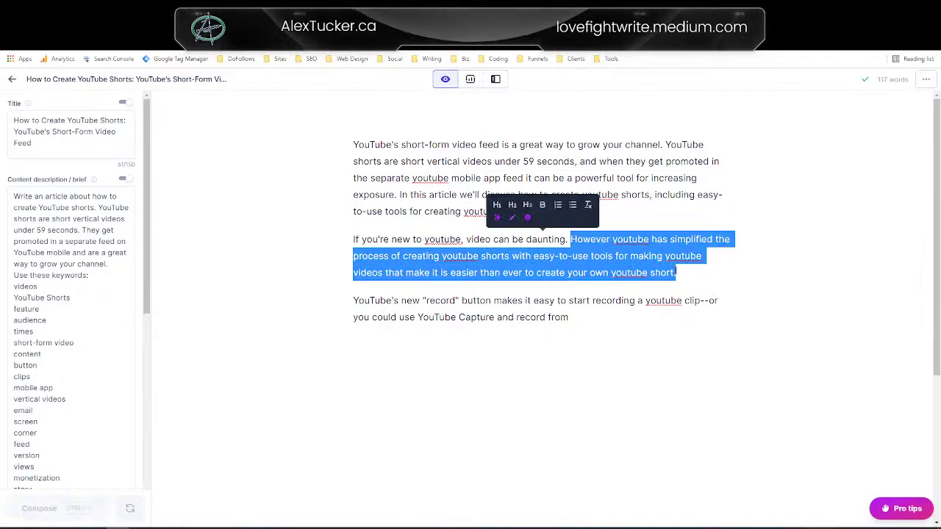
click(498, 219)
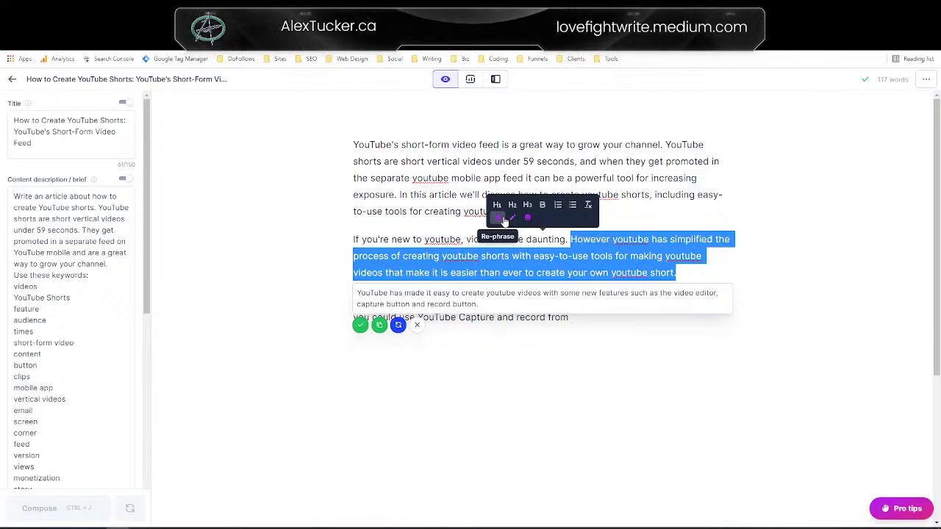
click(398, 325)
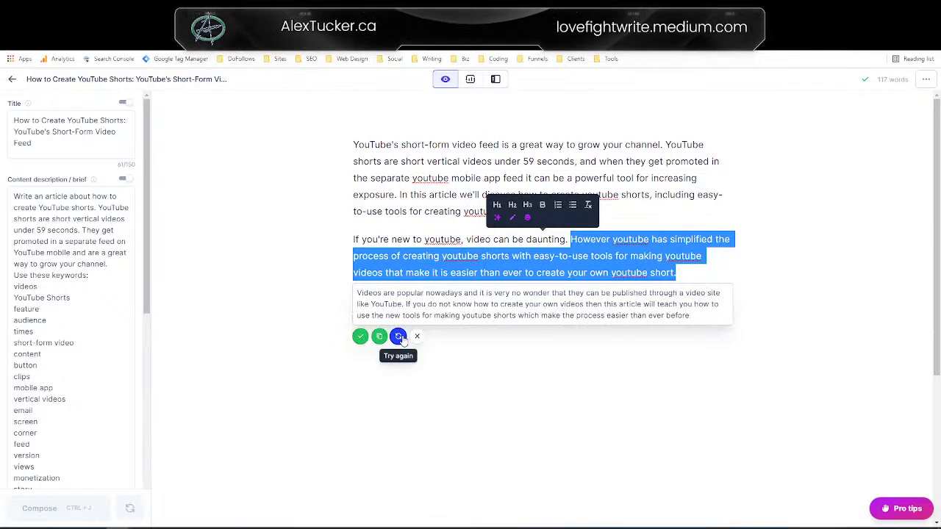
click(398, 336)
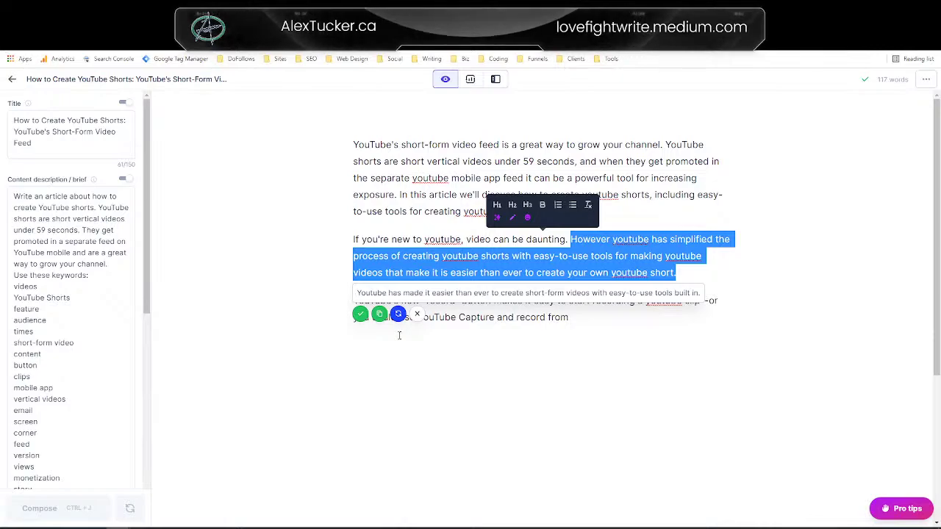
click(360, 315)
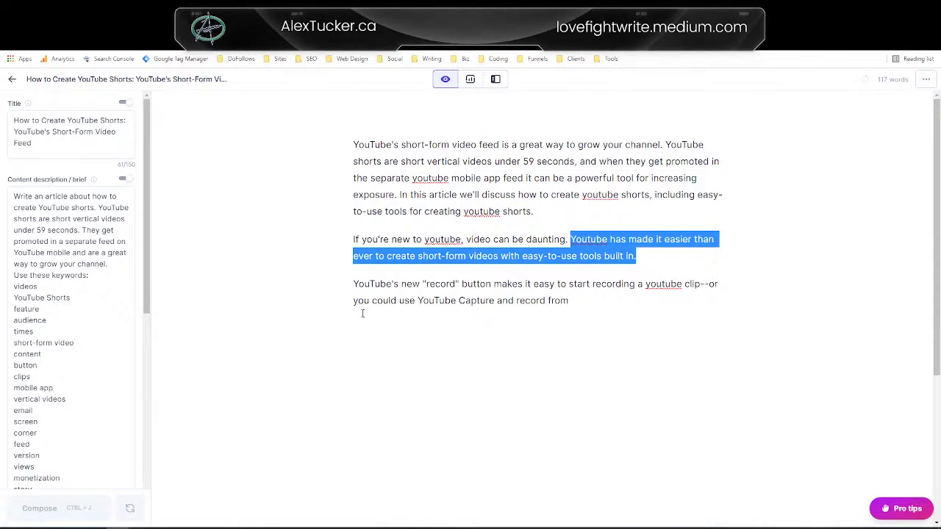
Step: Replace everything after "video can be daunting." in the second paragraph with "That's why I wrote this article - to walk you through"
click(588, 322)
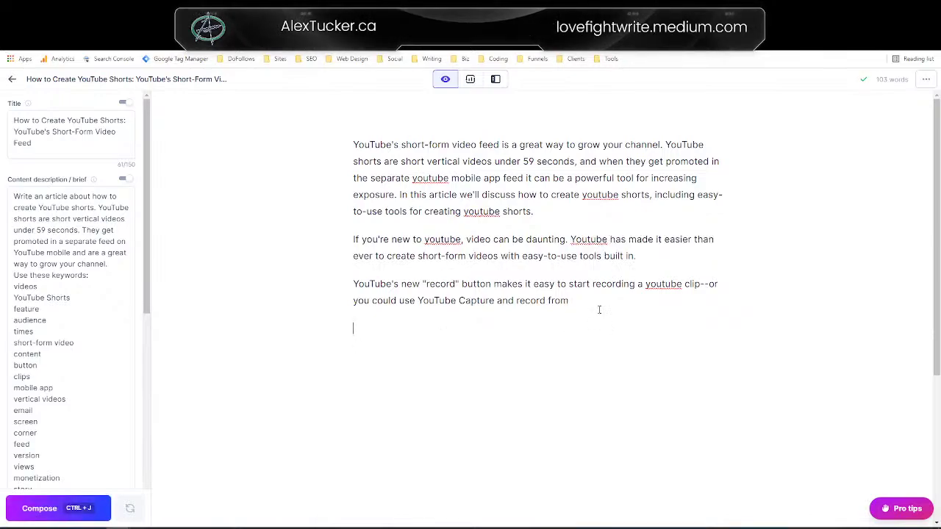
click(598, 300)
drag(600, 299, 353, 281)
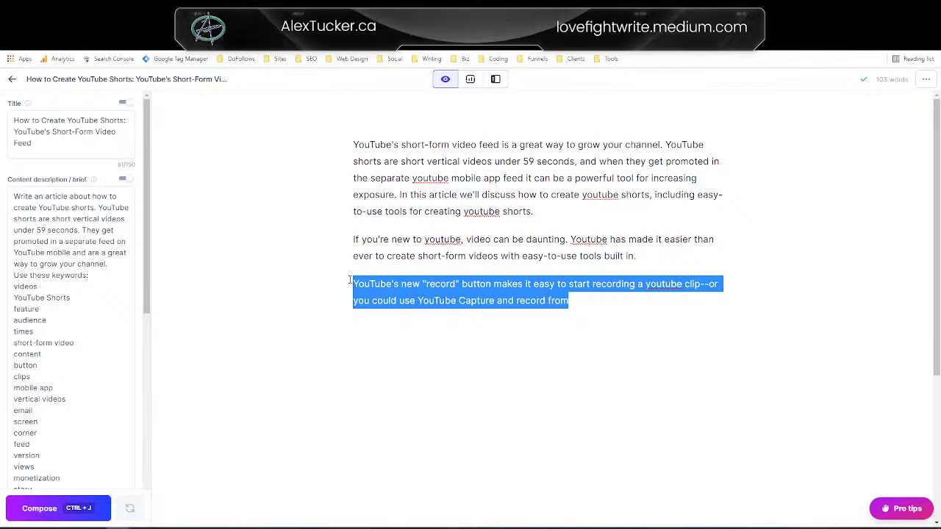
drag(351, 280, 572, 228)
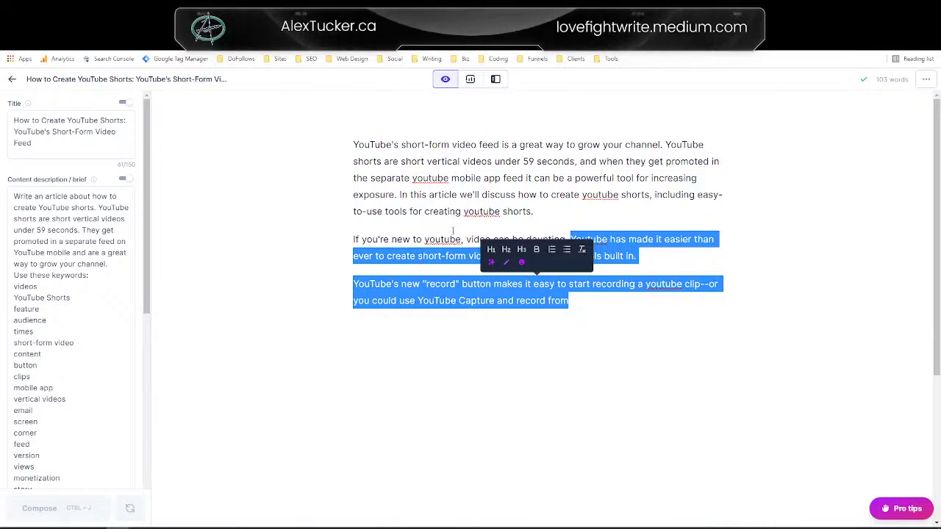
text(That's w)
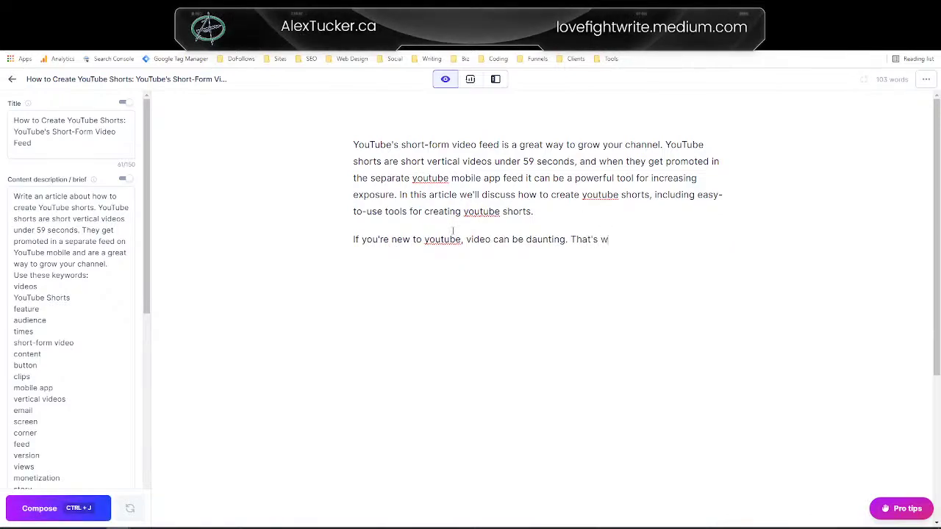
text(hy I wrote this ar)
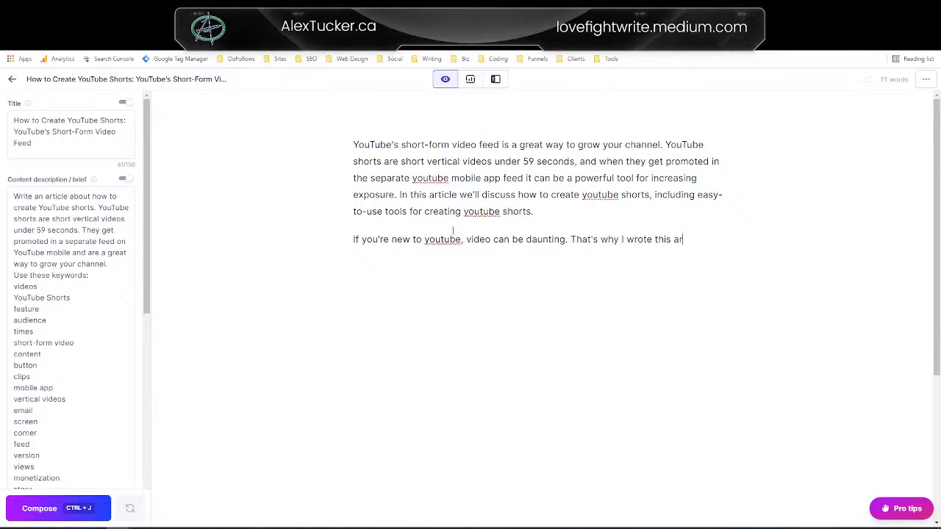
text(ticle - to twa)
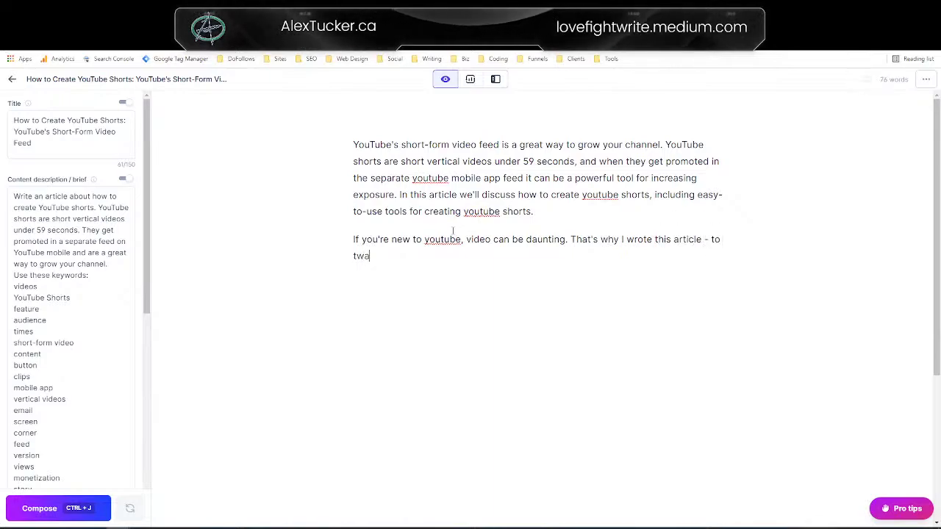
key(BackSpace)
key(BackSpace)
key(BackSpace)
text(walk you throu)
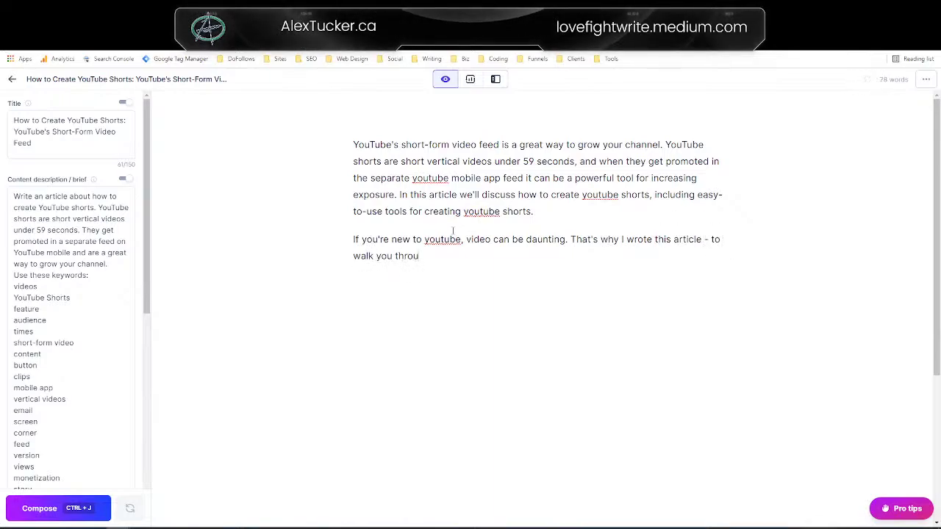
Step: Complete the second paragraph's last sentence with "the simple process I use for creating shorts on YouTube."
text(gh the simple tools)
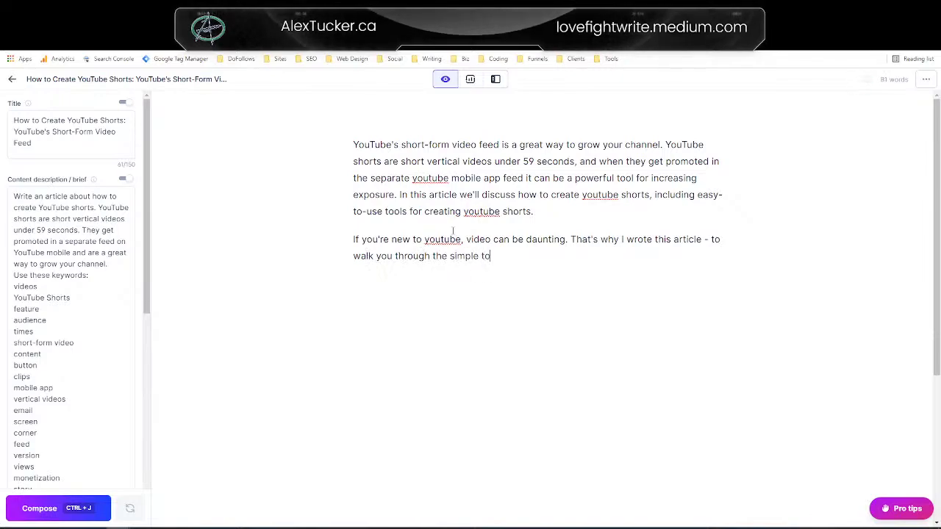
key(BackSpace)
key(BackSpace)
key(BackSpace)
key(BackSpace)
key(BackSpace)
key(BackSpace)
key(BackSpace)
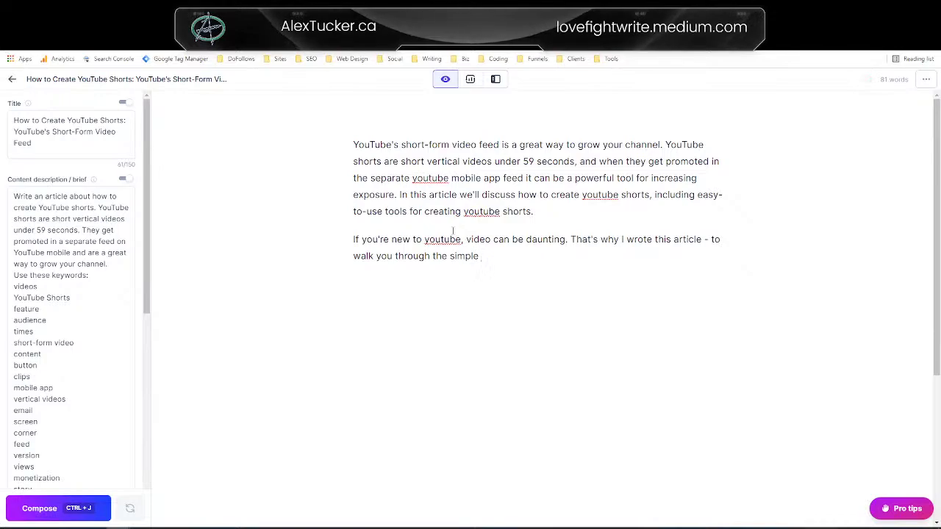
text(e proc)
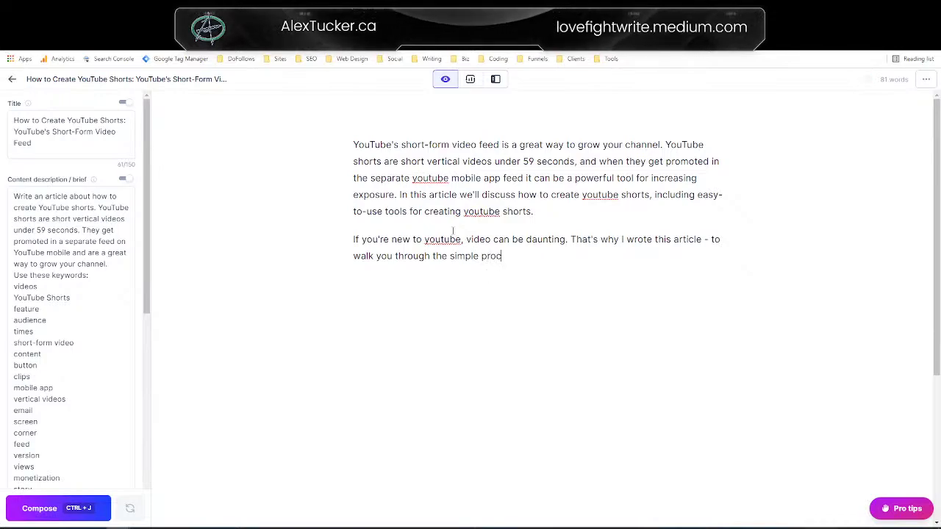
text(ess I use for cr)
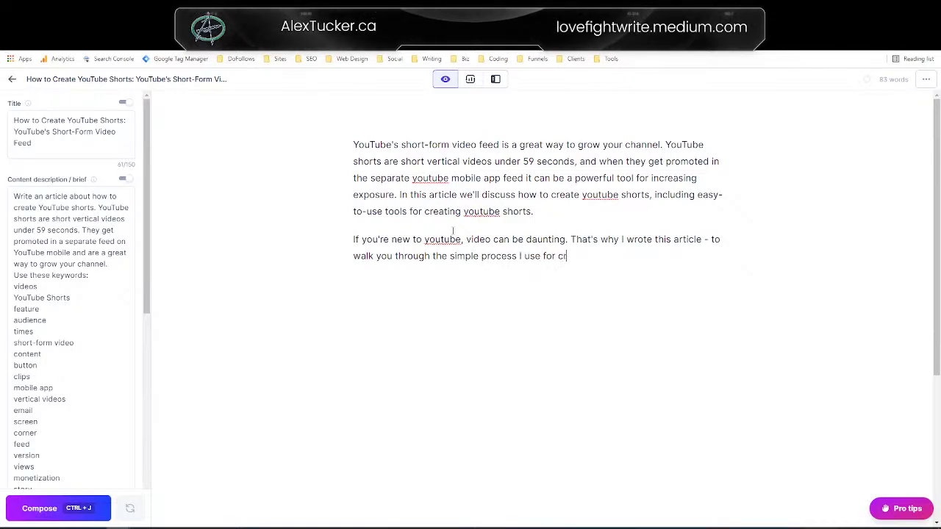
text(eating)
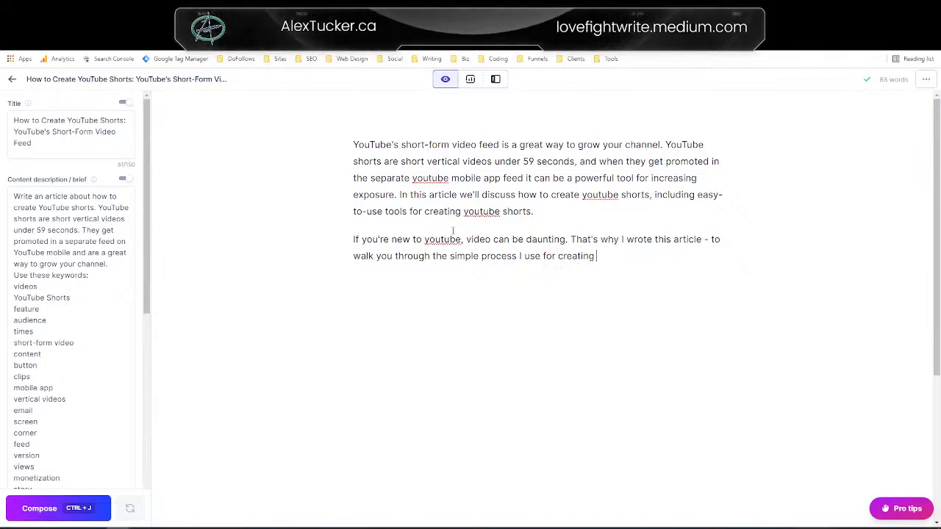
text( short)
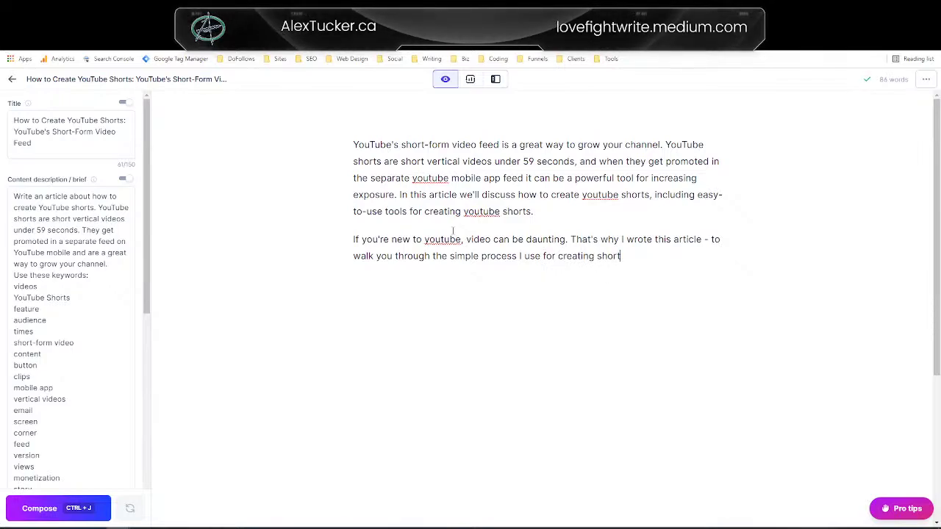
text(s th)
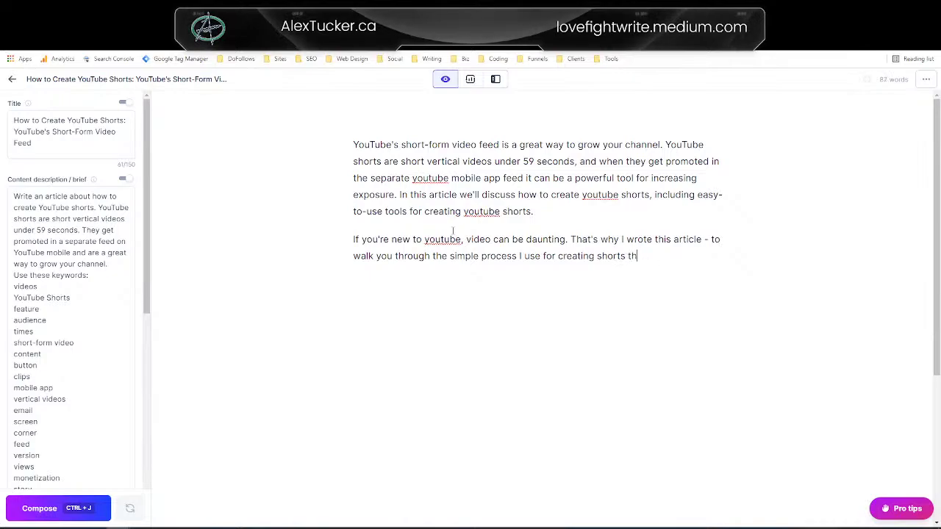
key(BackSpace)
text(on YouTube.)
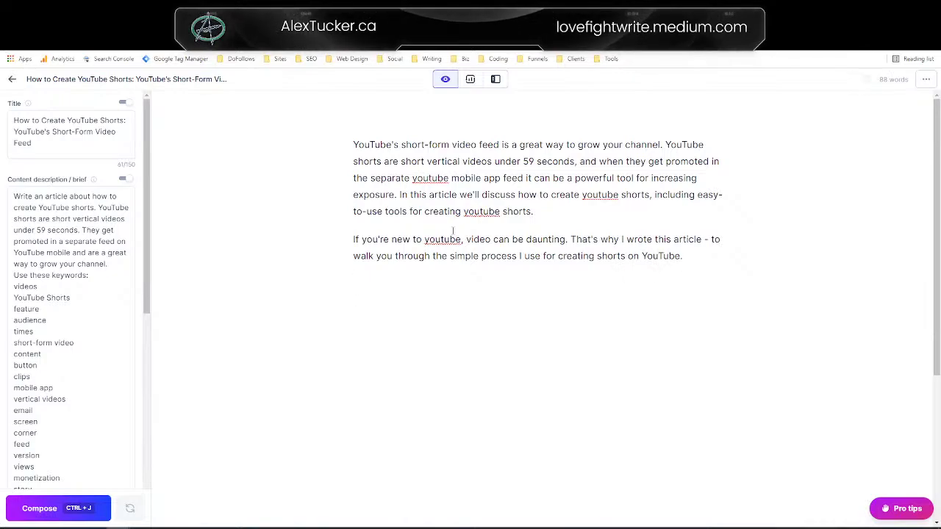
Step: Add the line "##What are YouTube shorts?" below the intro and format it as a level 2 heading
key(Return)
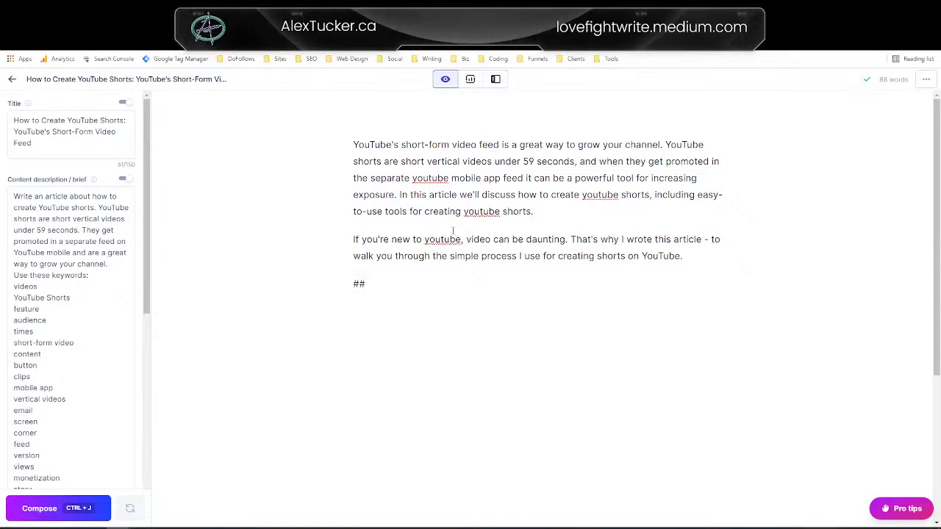
text(##Wh)
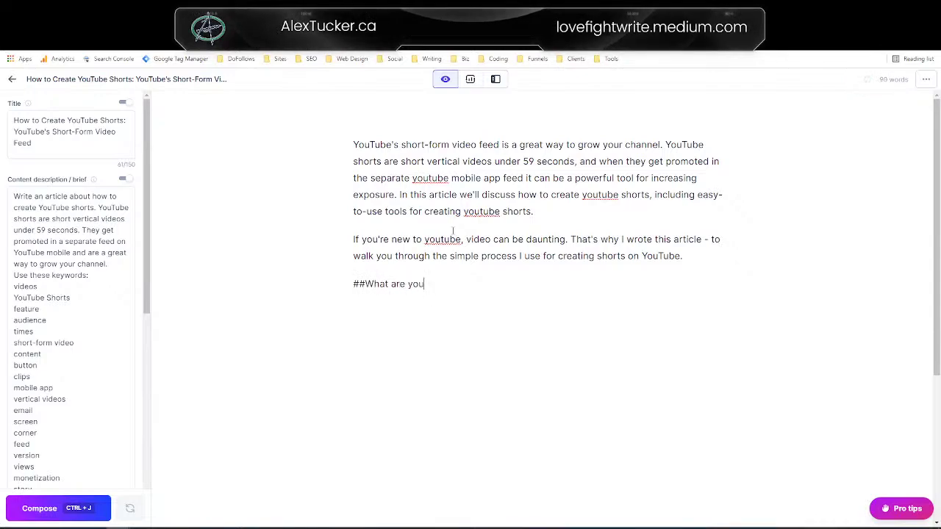
text(at are YouTub)
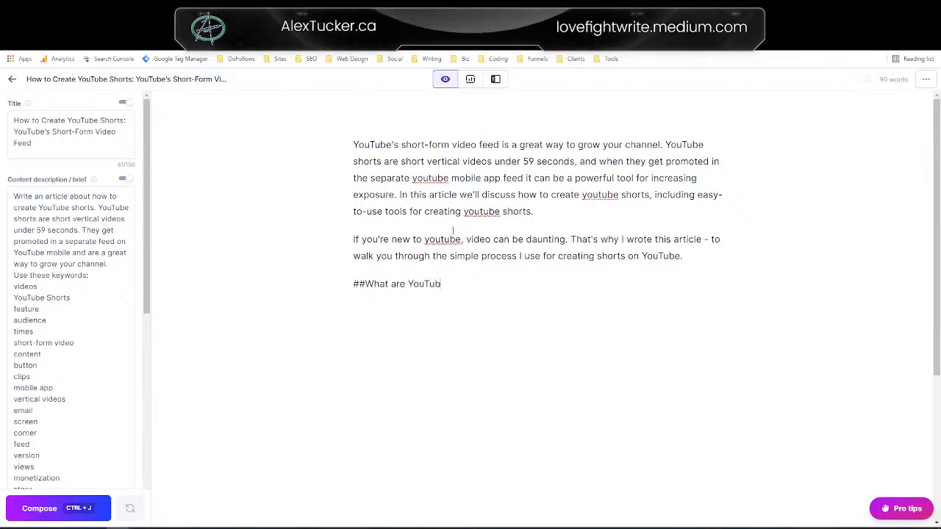
text(e shorts)
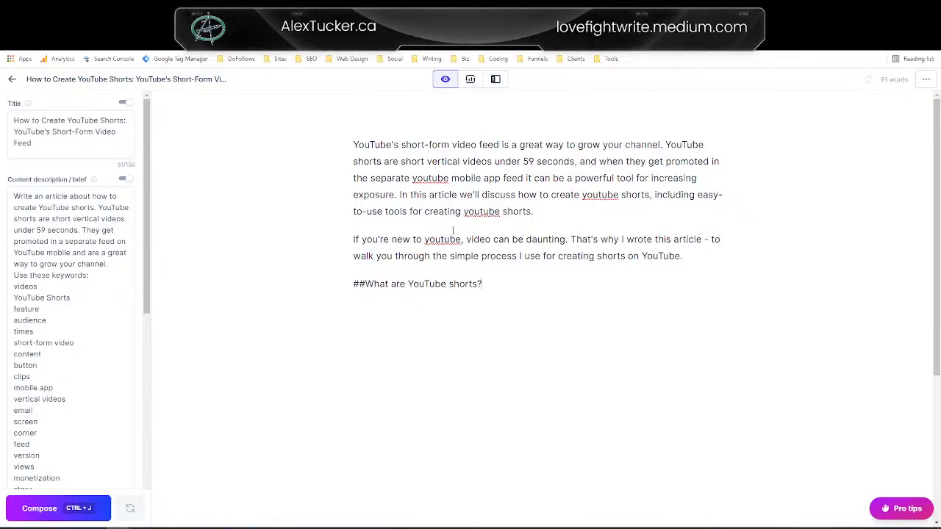
drag(485, 284, 366, 288)
click(388, 253)
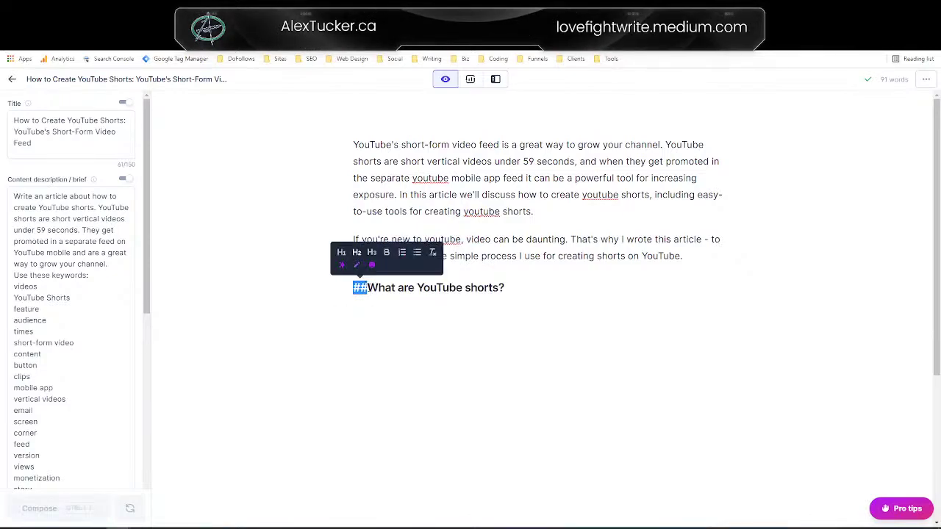
click(369, 287)
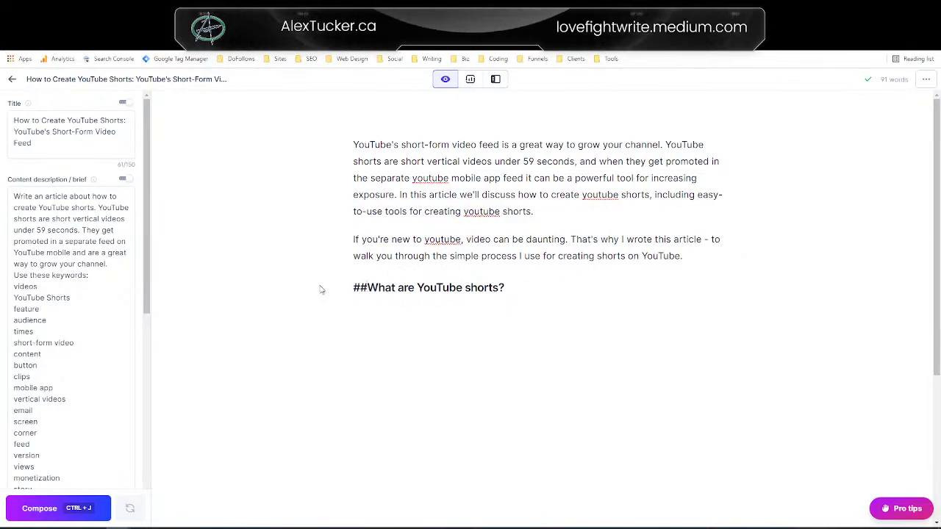
click(507, 316)
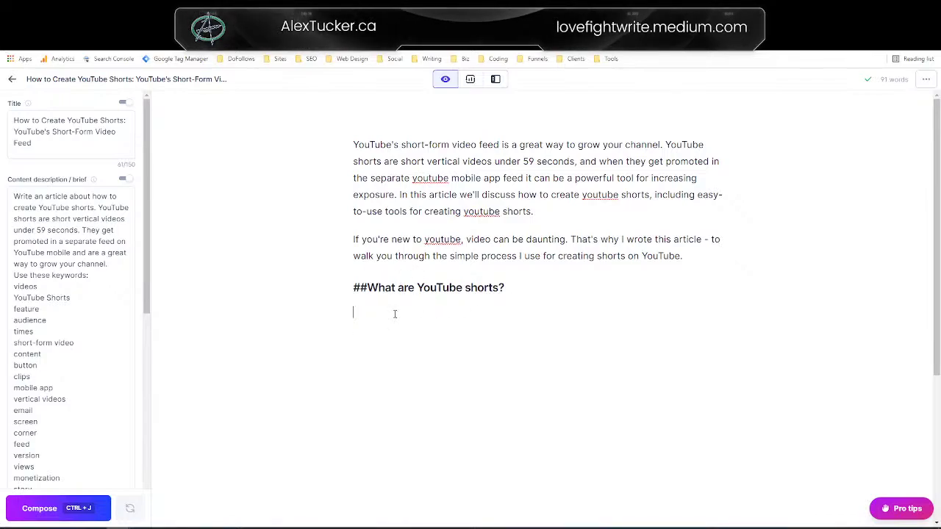
drag(354, 288, 367, 288)
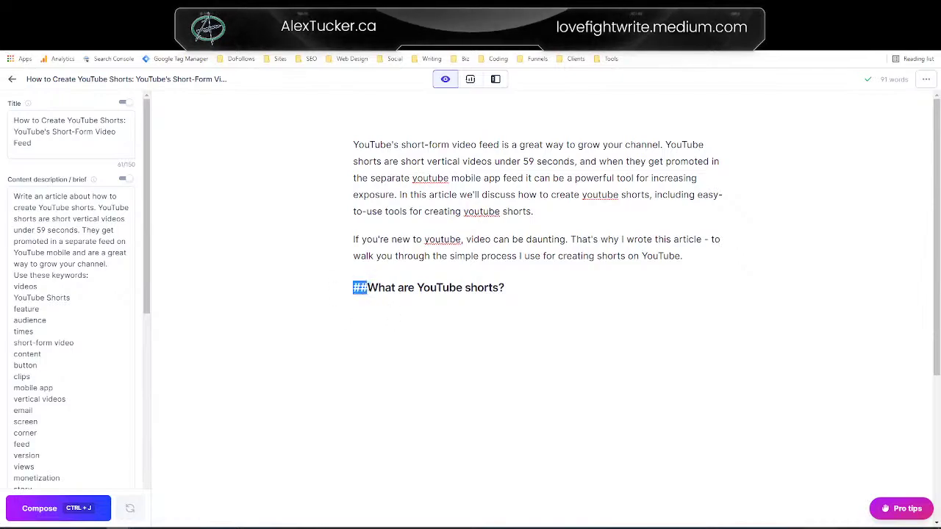
Step: Start a paragraph under the heading with "YouTube shorts are" and have Jarvis compose the rest of the section
click(357, 311)
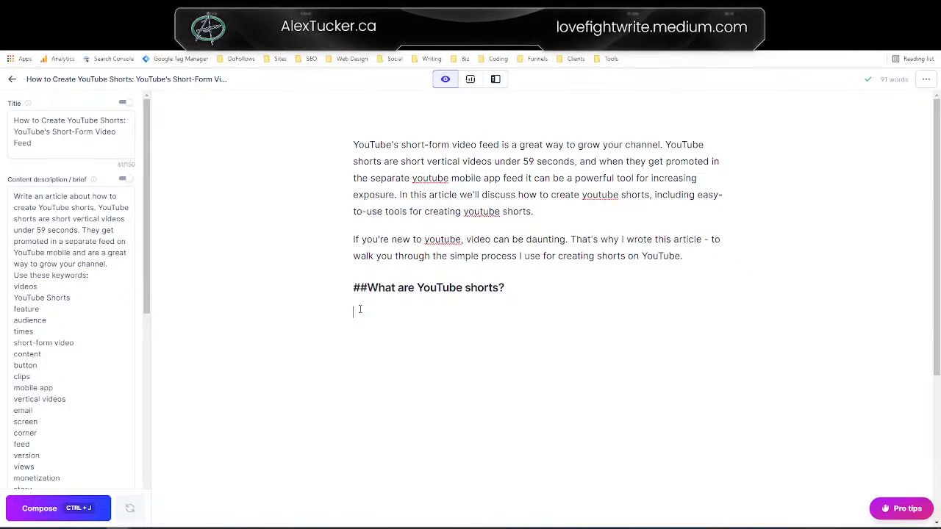
text(You)
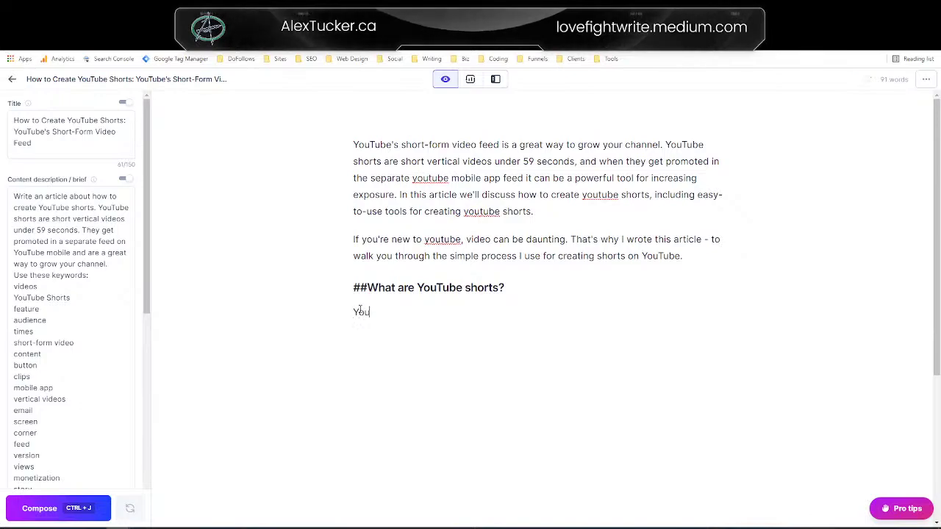
text(Tube shorts are)
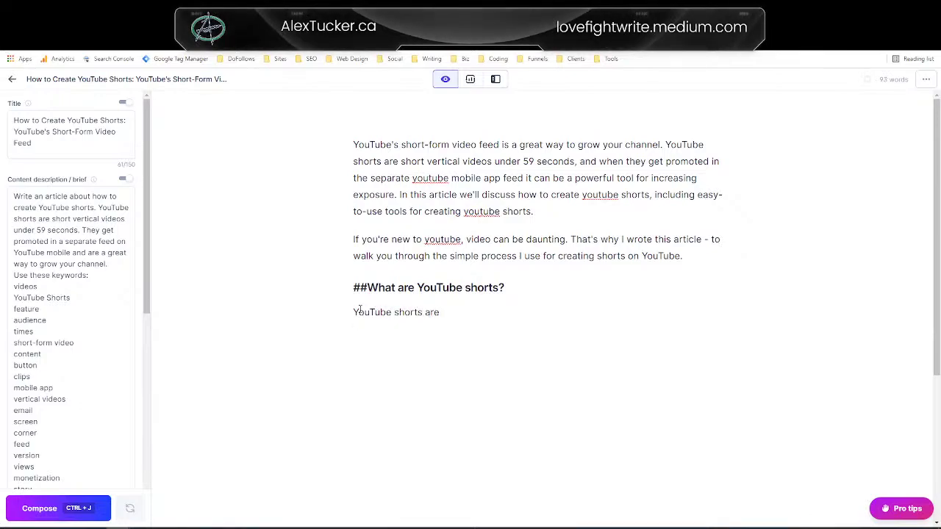
key(ctrl+j)
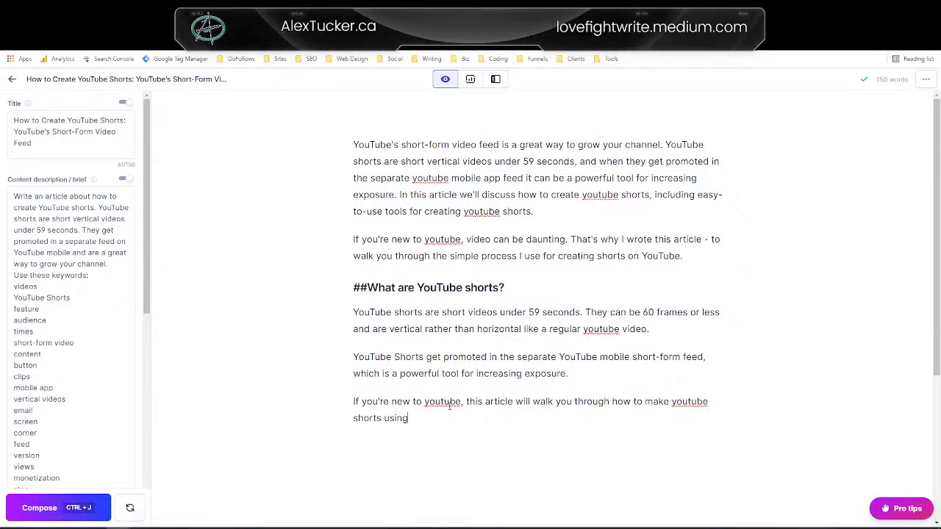
Step: Complete the section's last sentence after "shorts using" with "Invideo, my favorite video creation software."
text(In)
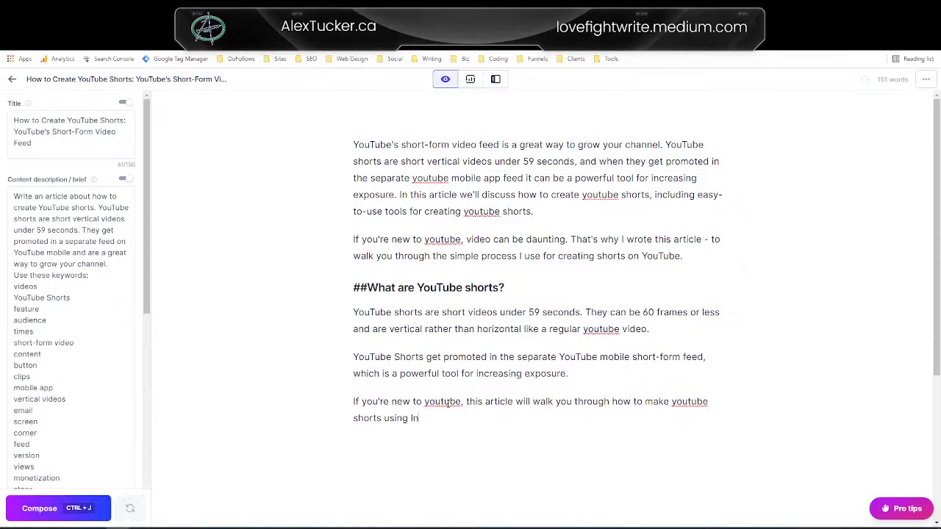
text(video, my favorite)
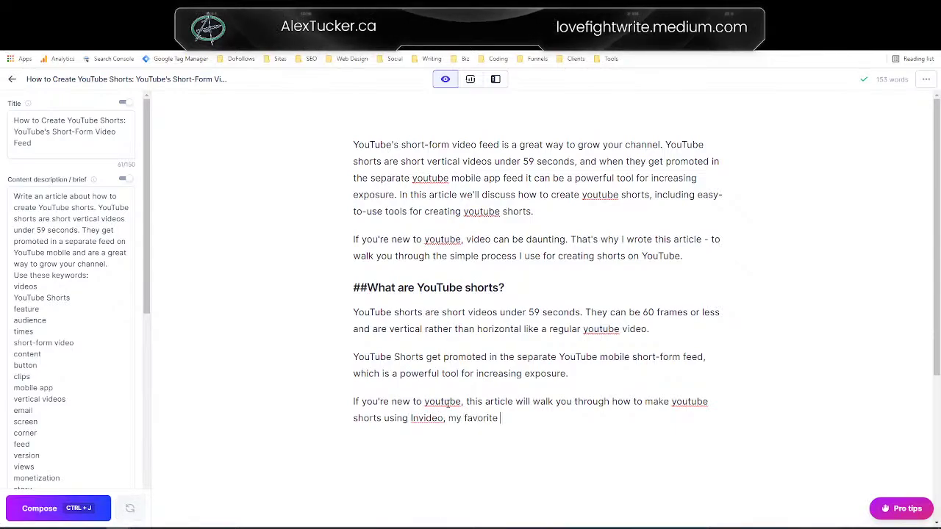
text( video cre)
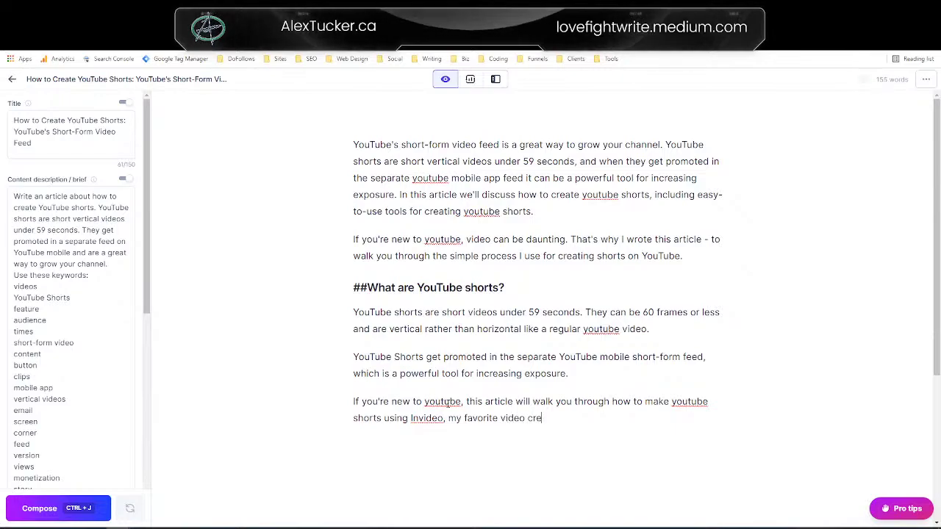
text(ation software.)
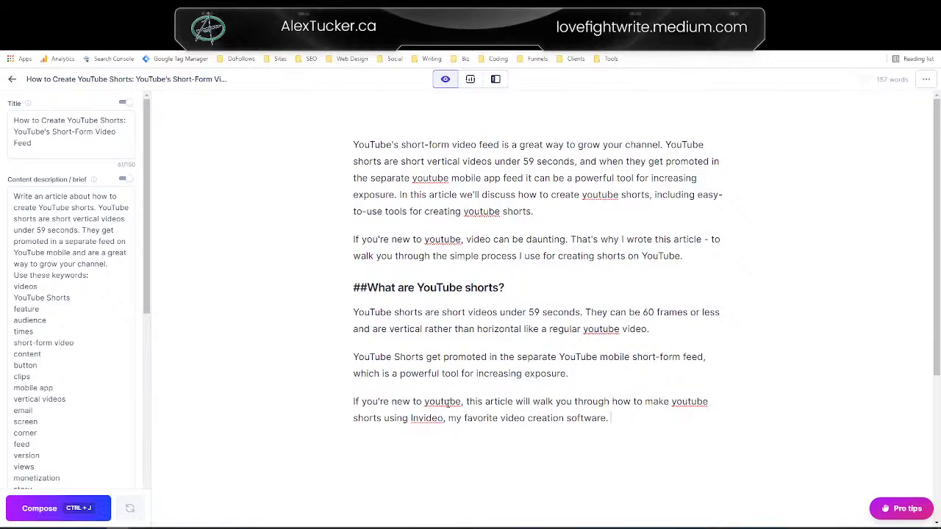
Step: Add the sentence "Invideo has a free tier you can use to get started and very affordable plans - follow this link to check out Invideo."
text(Invideo )
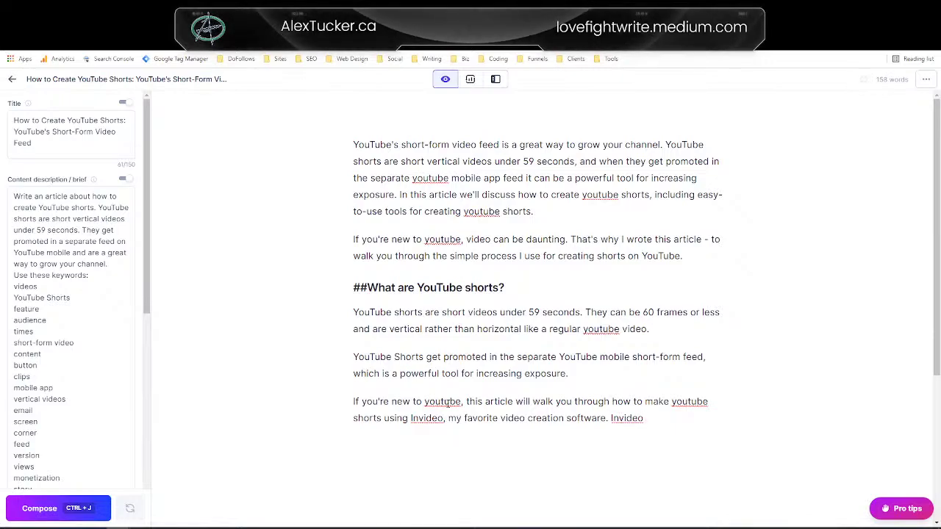
text(has a free tier you can use to)
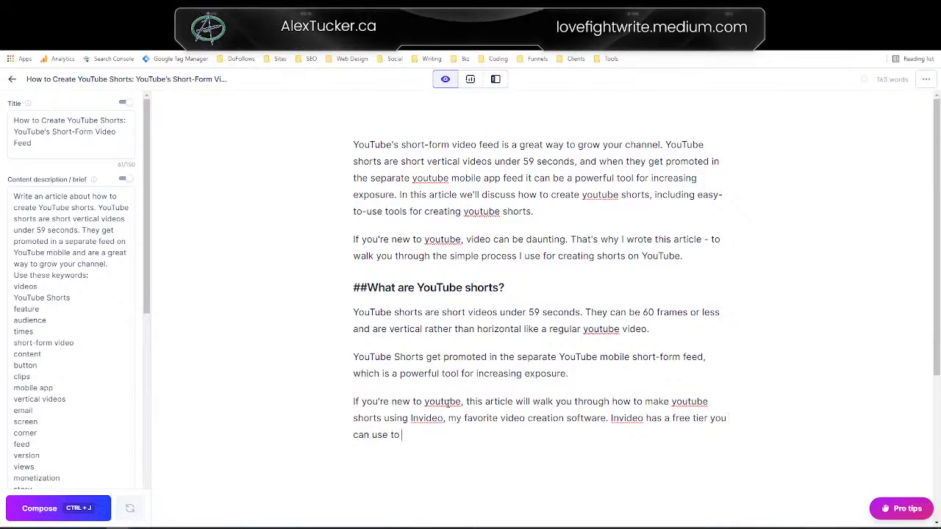
text( get started and )
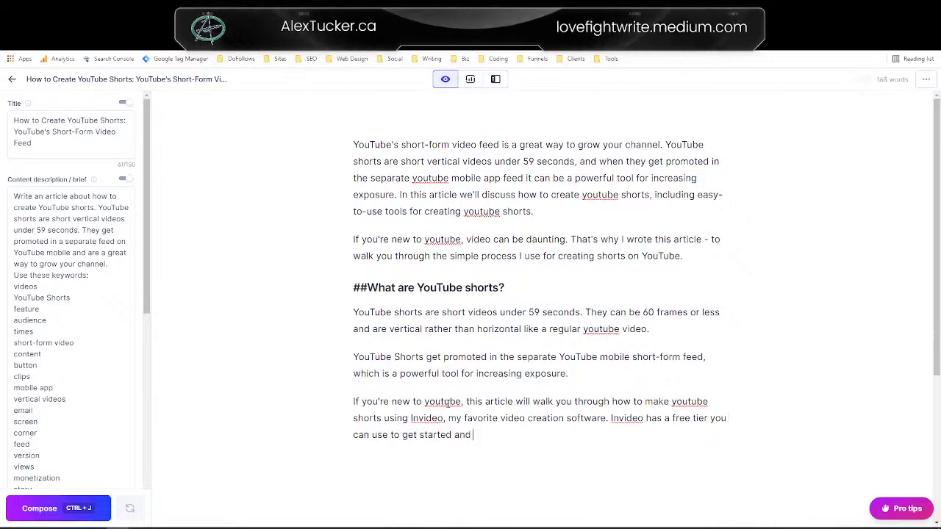
text(very affordab)
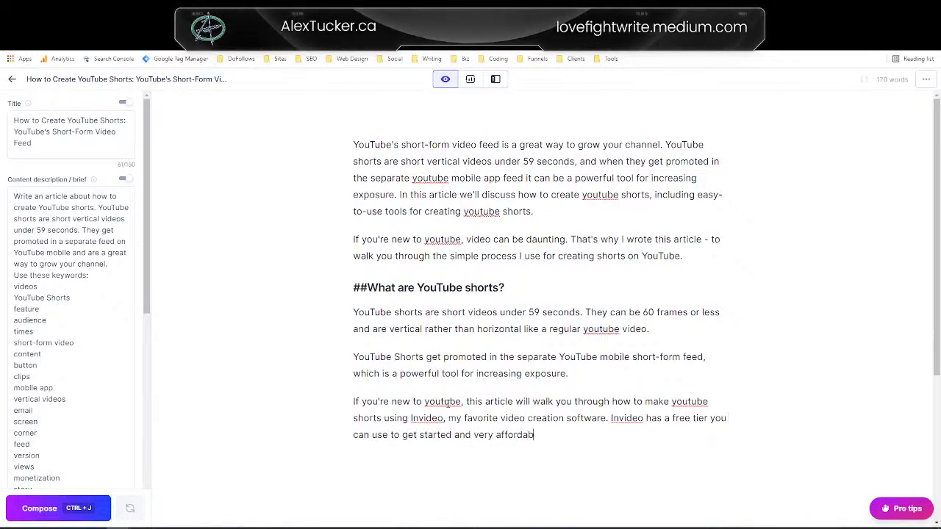
text(le plans)
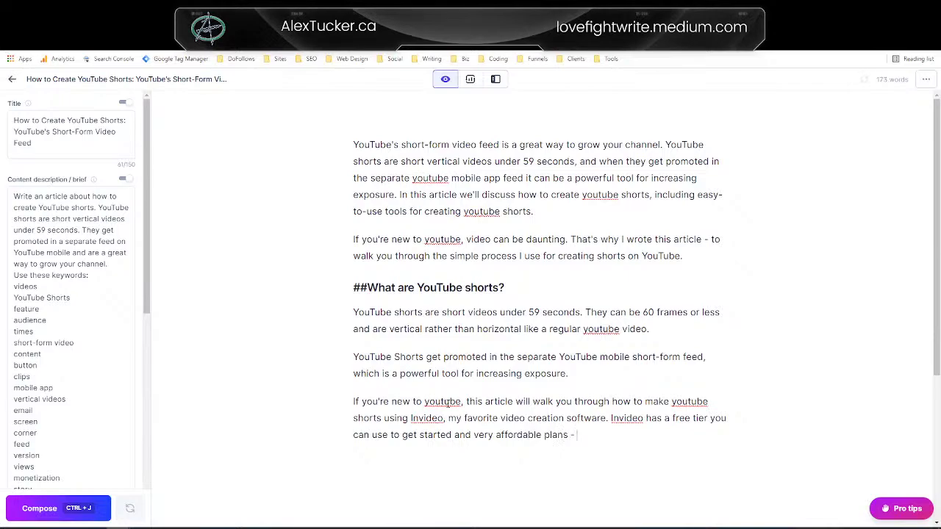
text( -)
text( clic)
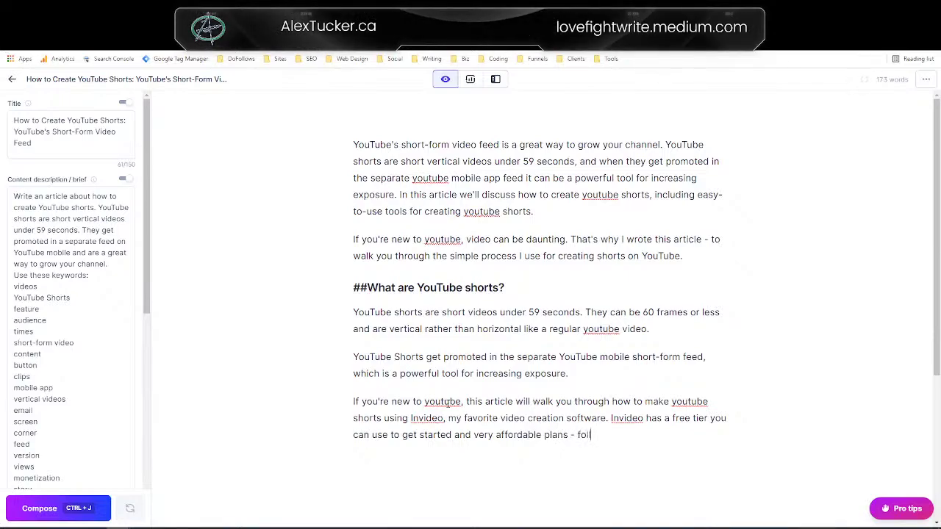
text(to check o)
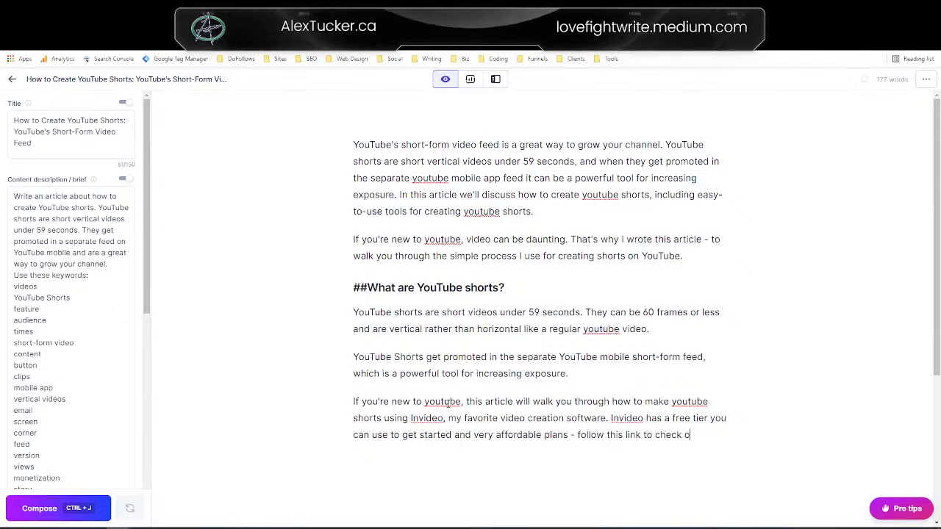
text(ut Invideo.)
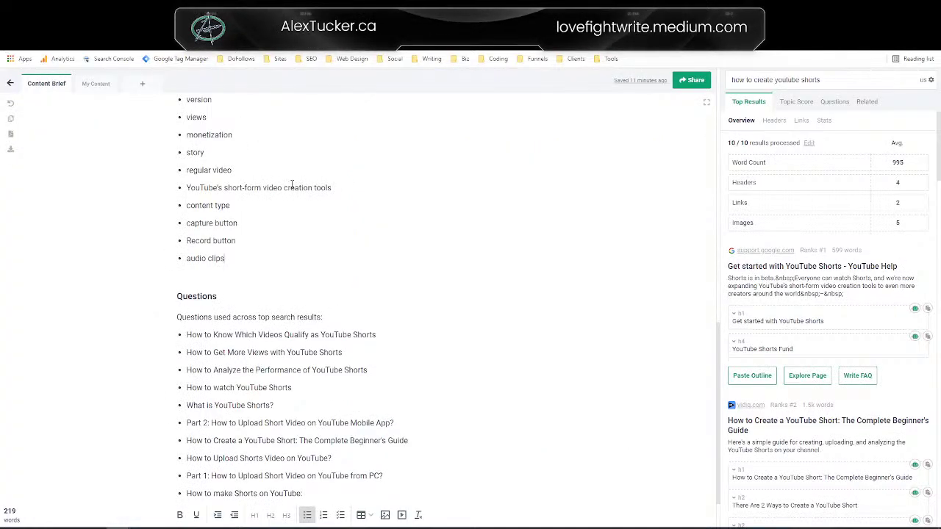
Step: Copy the question "How do I make a short video" from Frase's People Also Ask list and paste it below the last Jarvis paragraph
scroll(292, 184, up, 8)
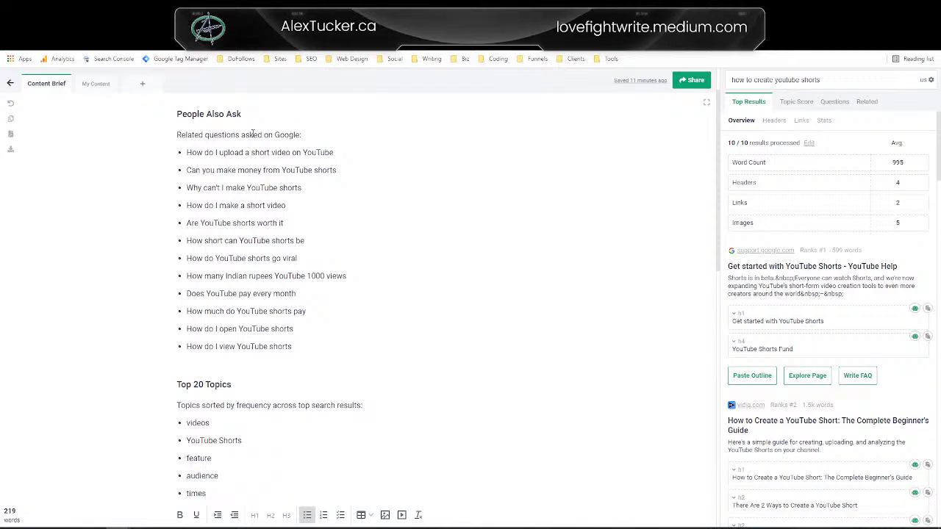
drag(185, 205, 298, 206)
key(ctrl+c)
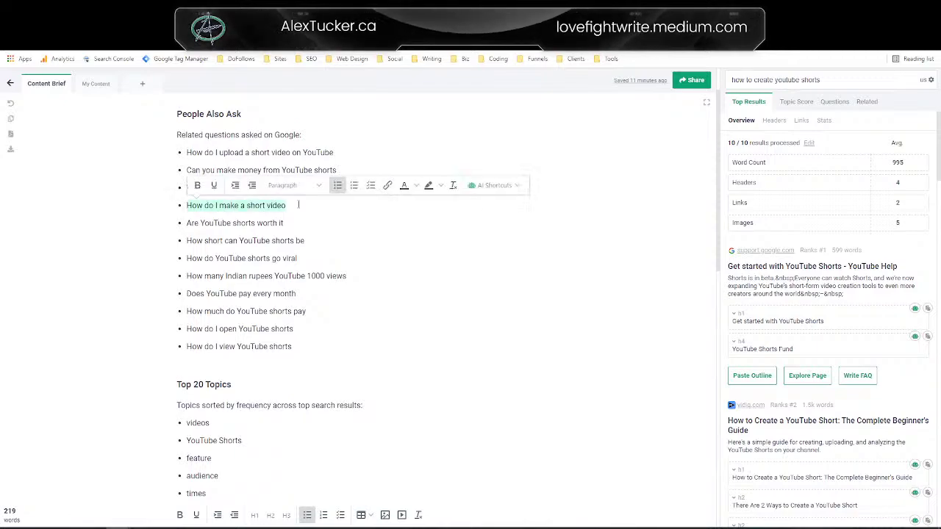
click(297, 205)
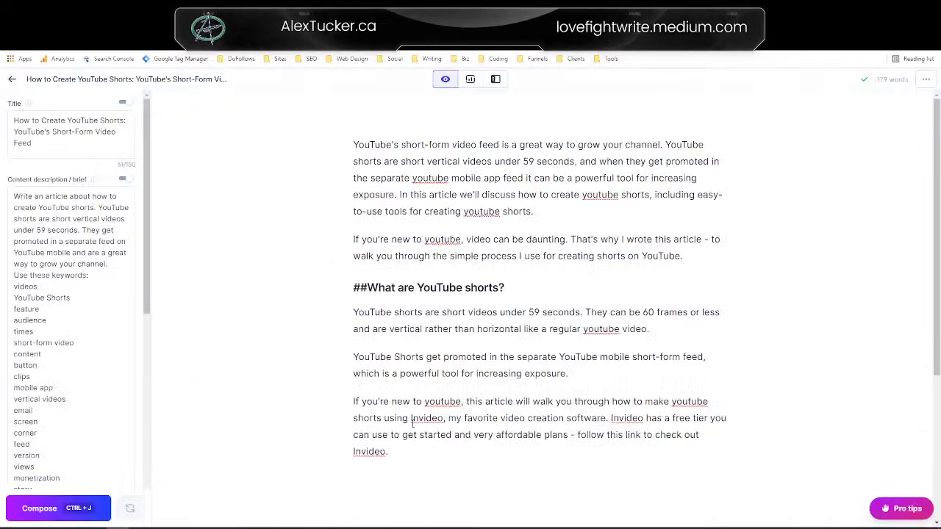
key(ctrl+v)
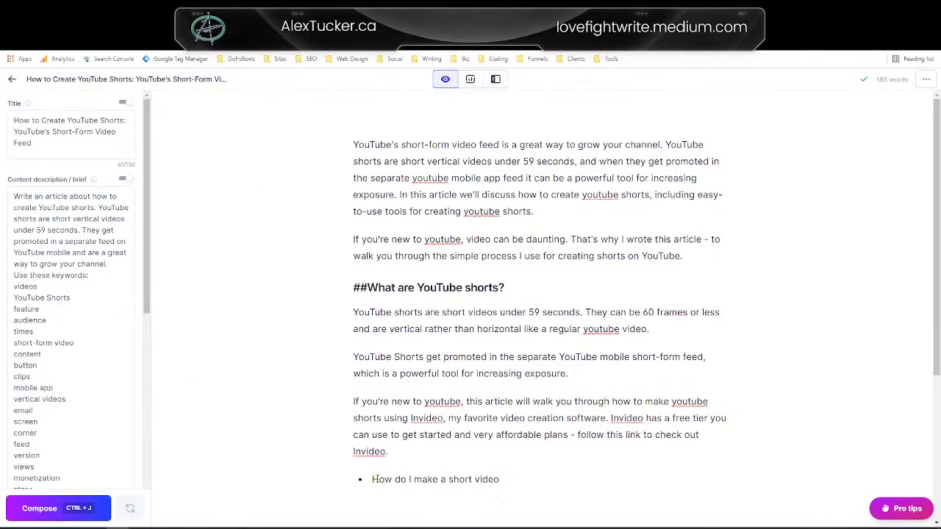
Step: Remove the bullet from the pasted question, prefix it with "##" and format it as a level 3 heading
click(373, 480)
key(BackSpace)
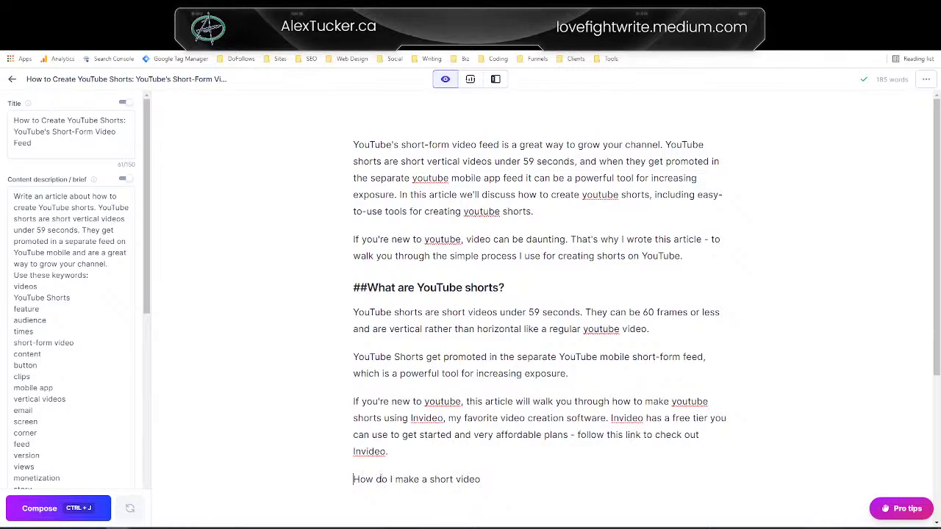
text(##)
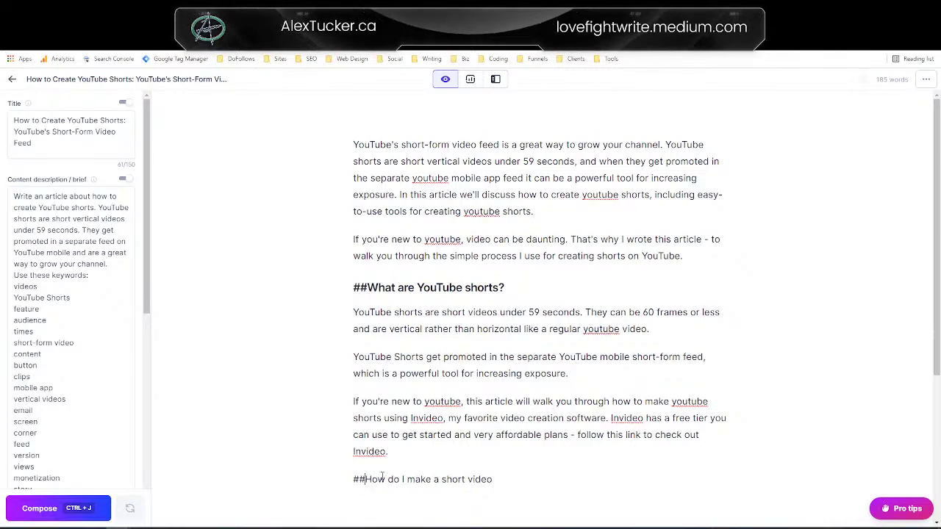
drag(510, 490, 353, 479)
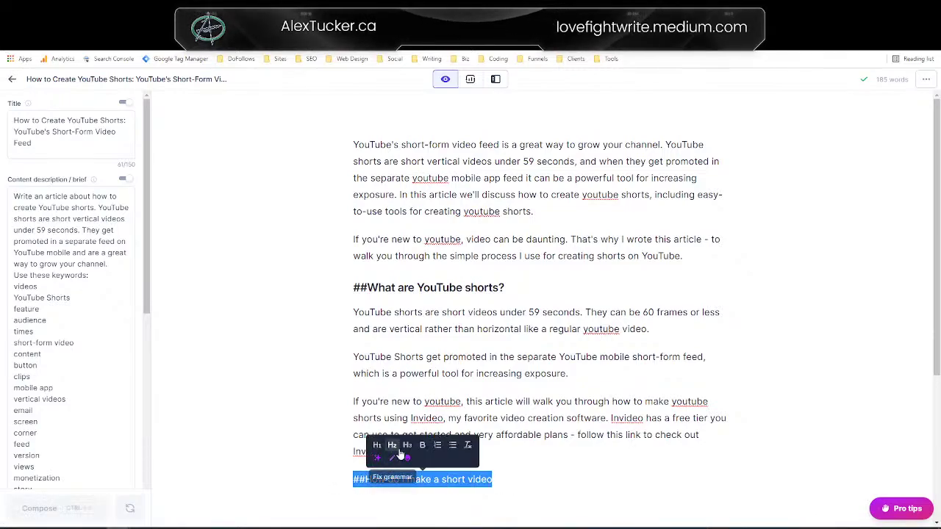
Step: Start a paragraph under the short video heading with "The easiest way" and have Jarvis compose the rest
click(517, 482)
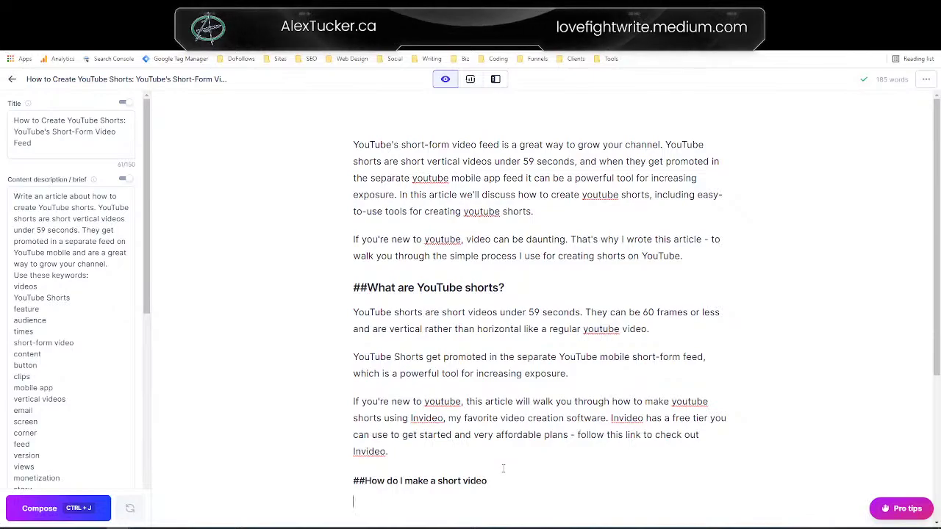
scroll(492, 360, down, 3)
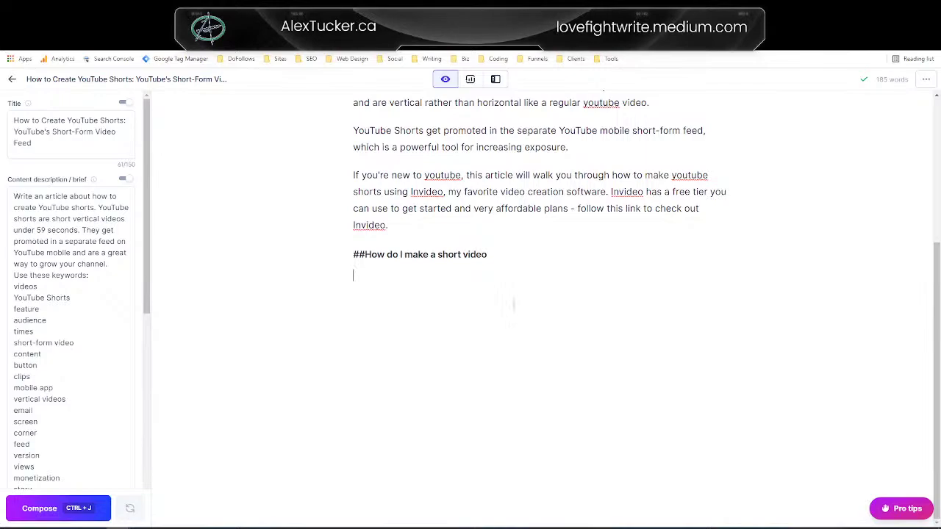
text(The )
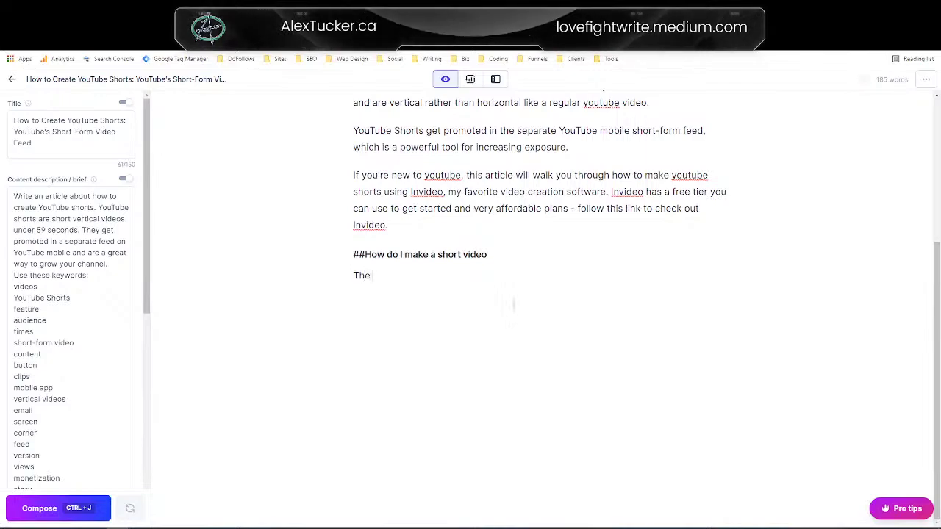
text(easiest way)
key(ctrl+j)
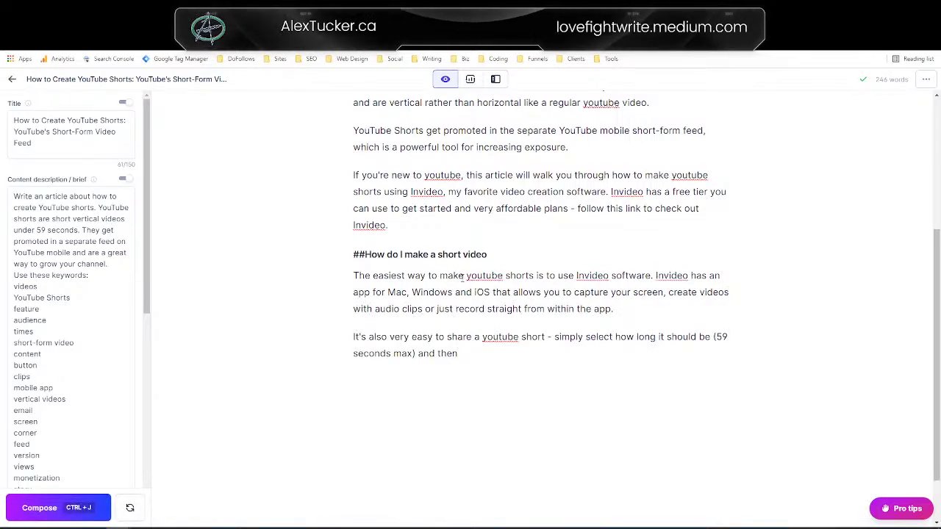
Step: Split the paragraph before "use Invideo software" and replace "is to" in the opening sentence with "depends on the technology you already"
click(558, 275)
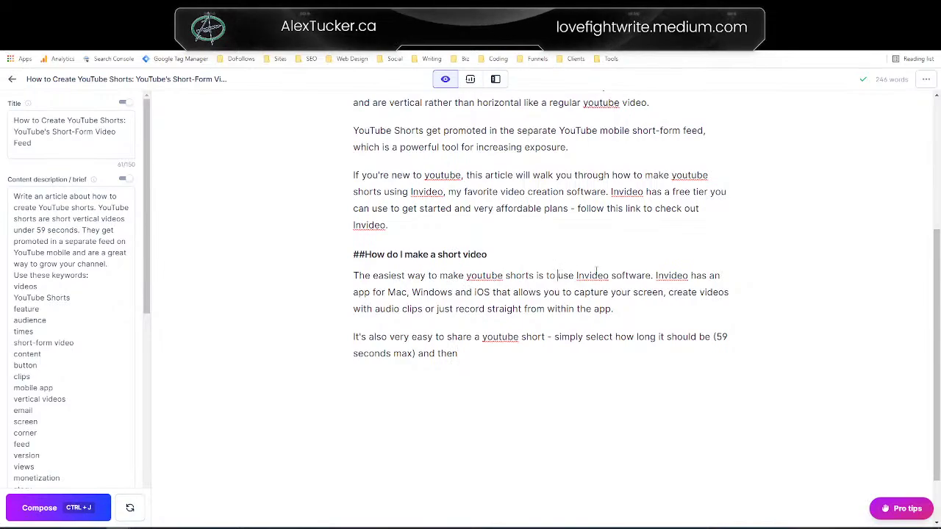
key(Return)
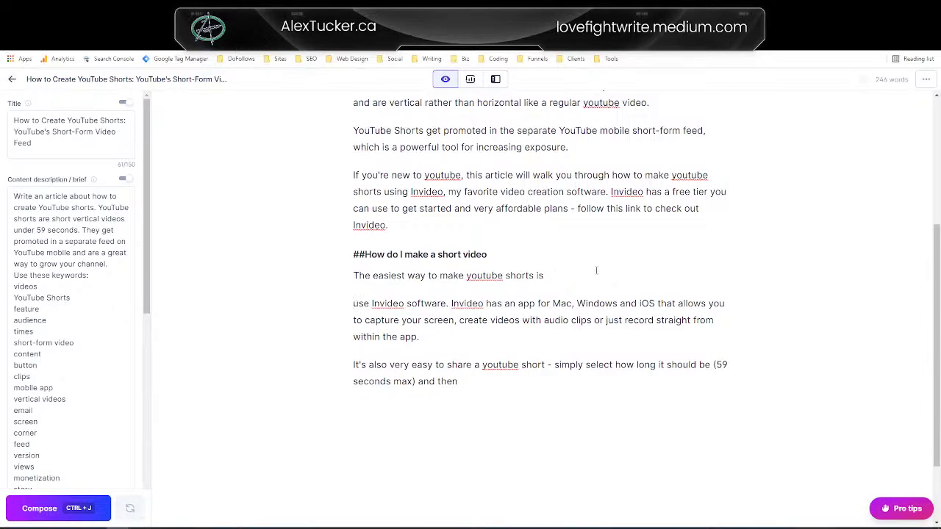
key(BackSpace)
key(BackSpace)
key(BackSpace)
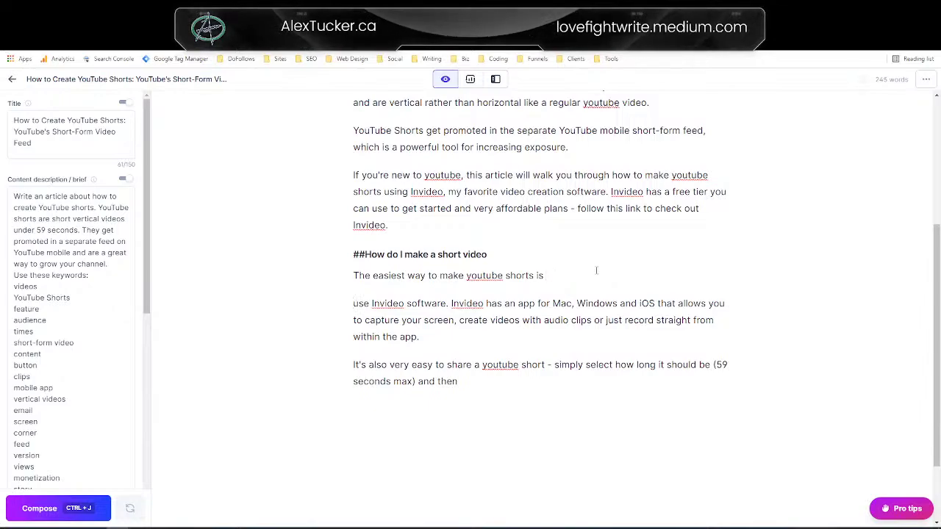
text(depends)
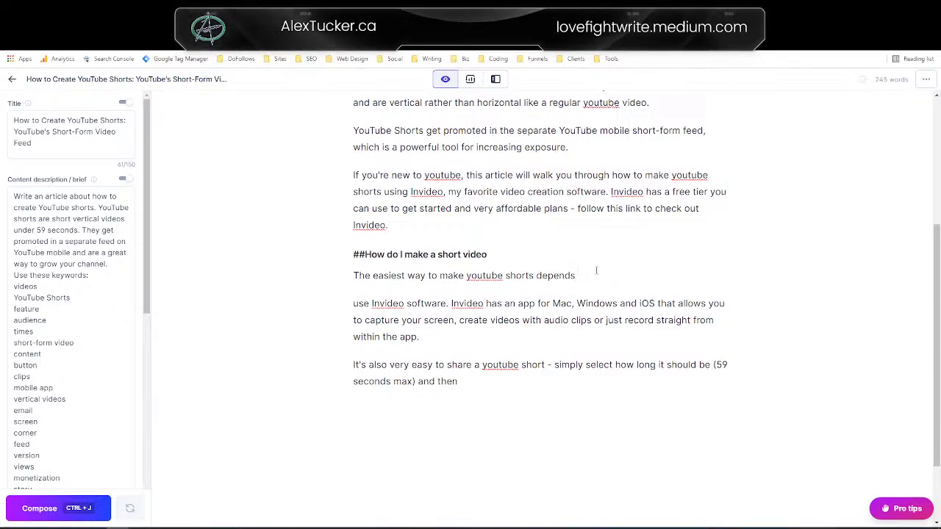
text( on the)
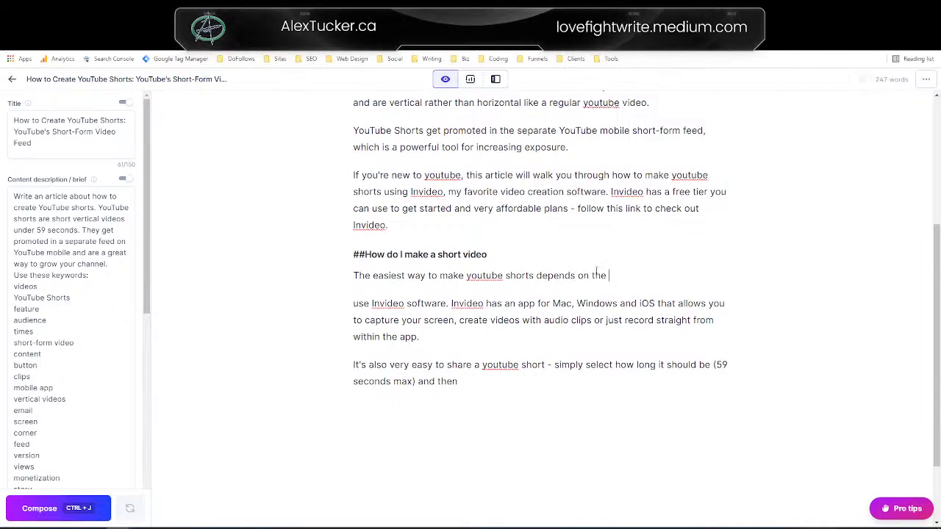
text( technology y)
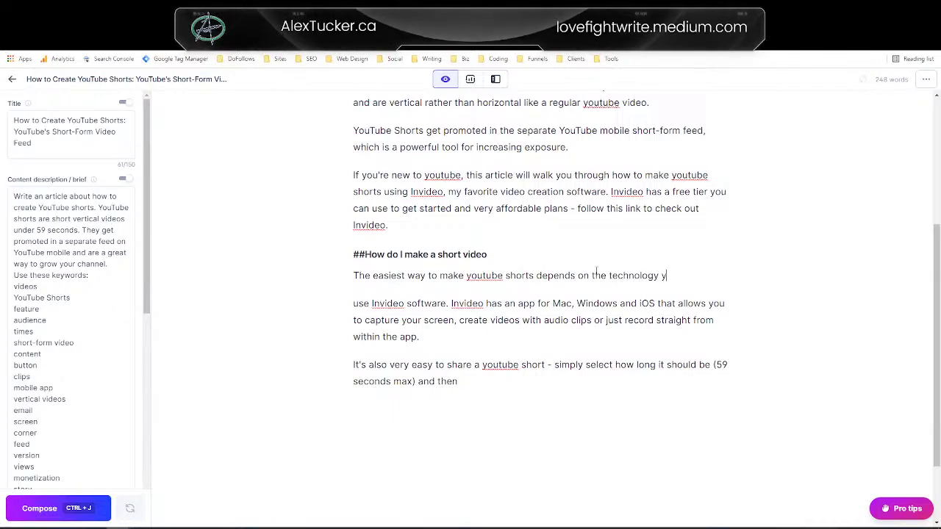
text(ou already)
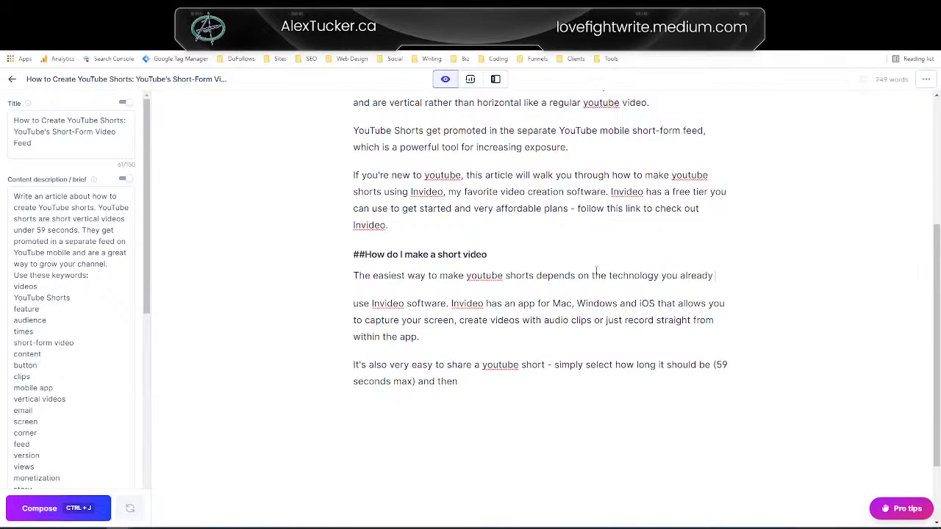
Step: Continue the paragraph with "have. If you have a good smartphone, it will be easy for you to record a short vertical video and upload it to YouTube."
text( have. If you have a)
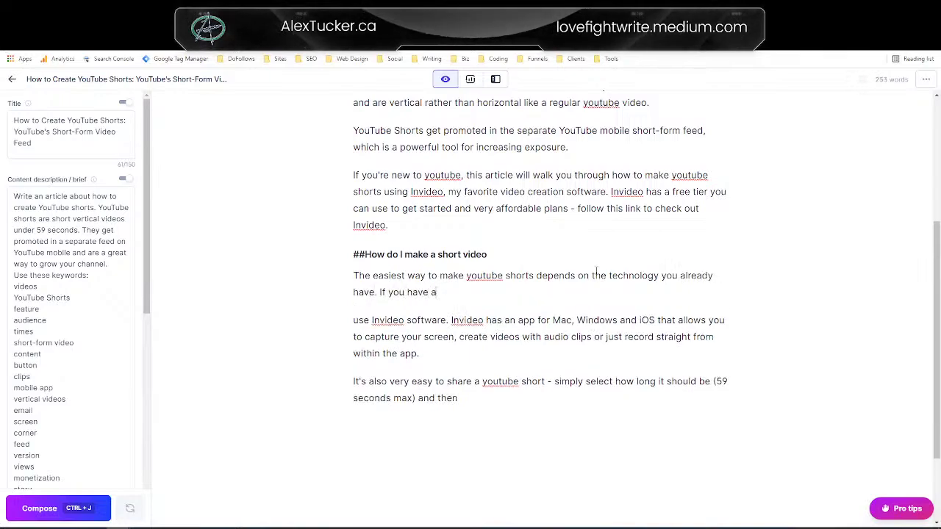
text( good smartphone,)
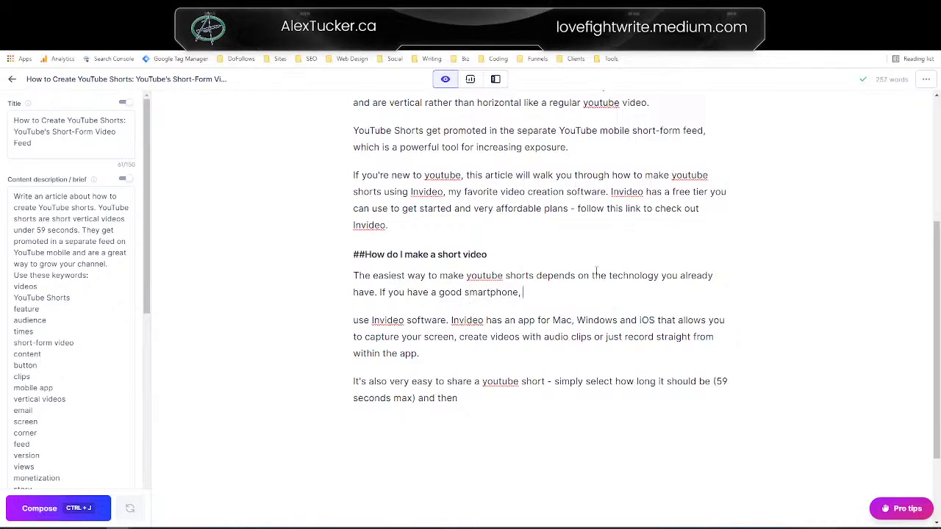
text( it will be eeas)
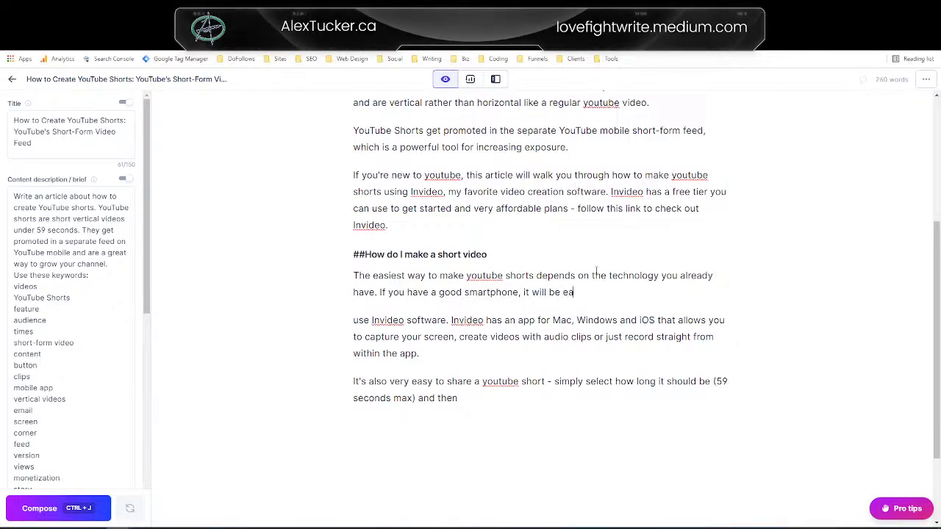
text(y)
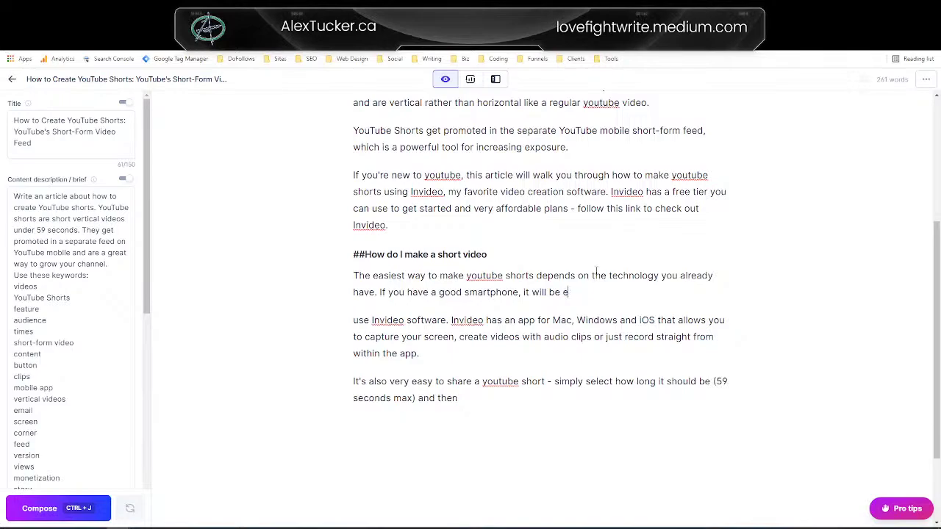
text(y for you to record a)
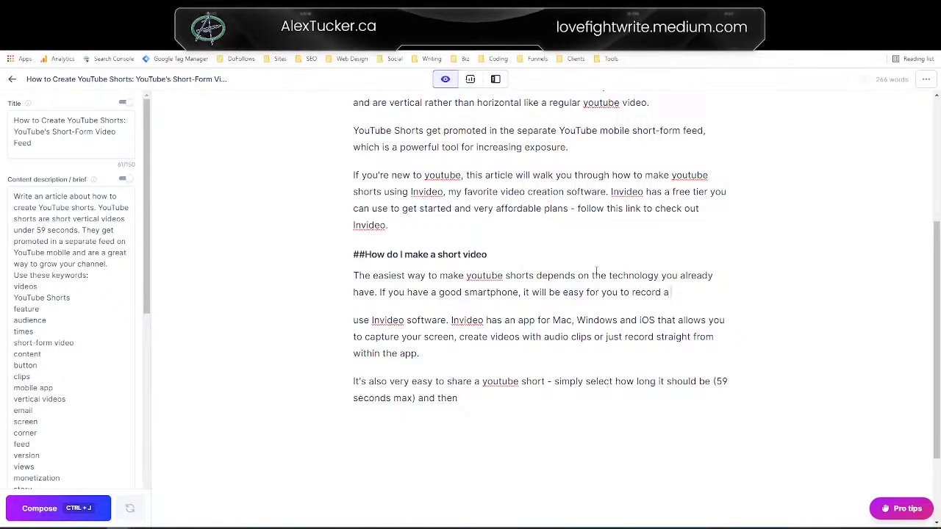
text( short vertic)
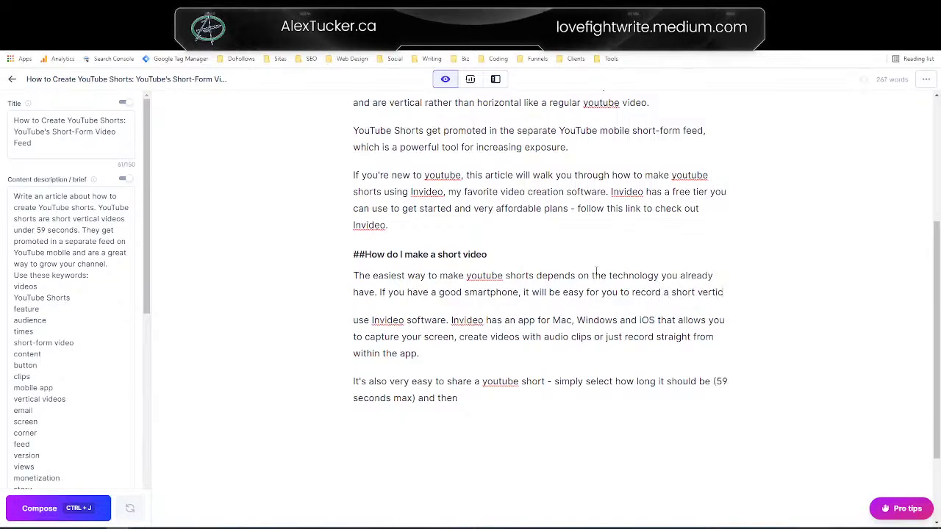
text(al video and upload it to)
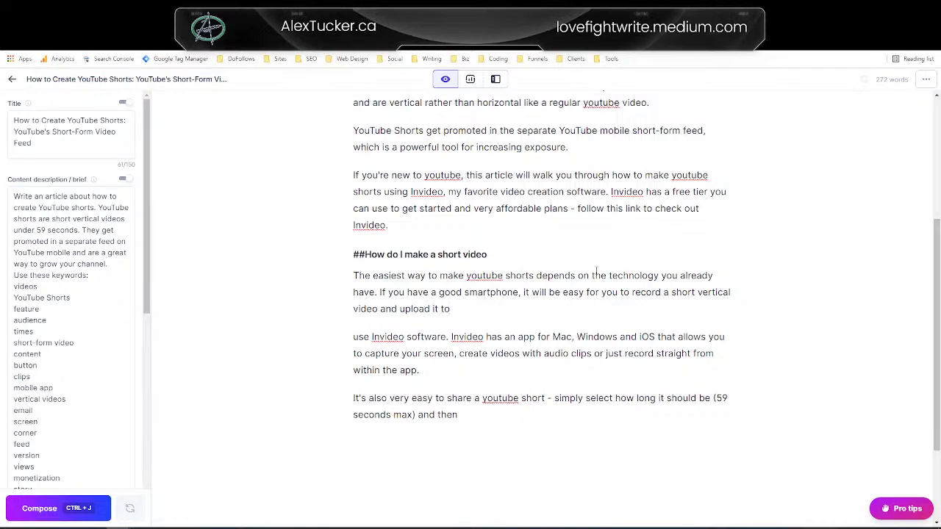
text( YouTube.)
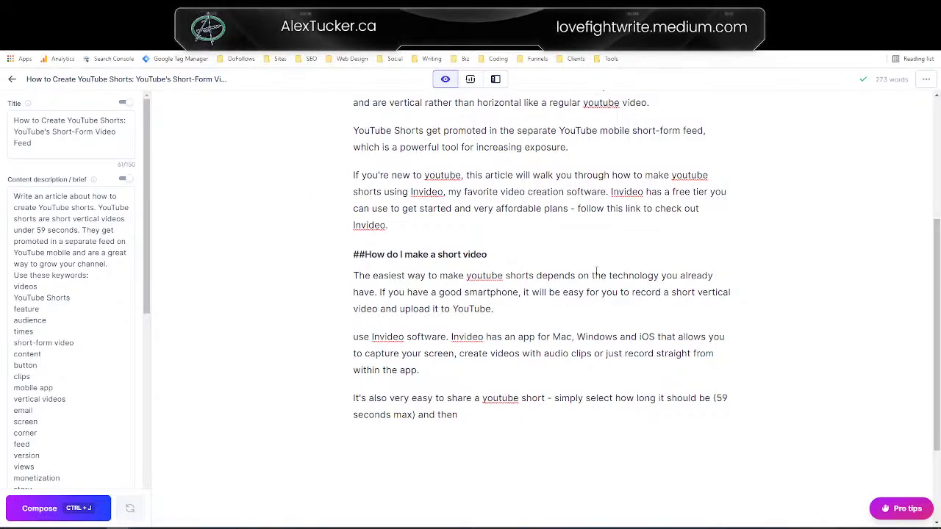
Step: Start another sentence after "upload it to YouTube." with "After that," and have Jarvis compose the rest
text( Af)
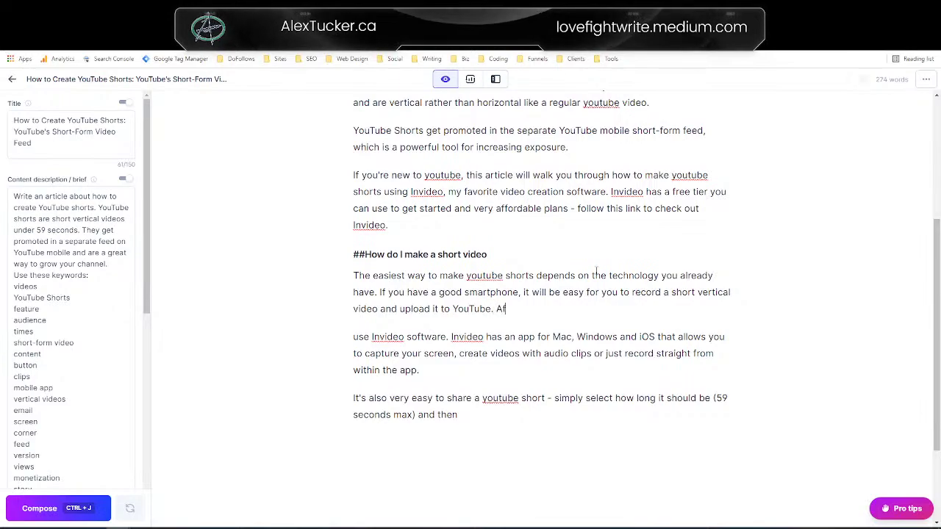
text(ter that,)
key(ctrl+j)
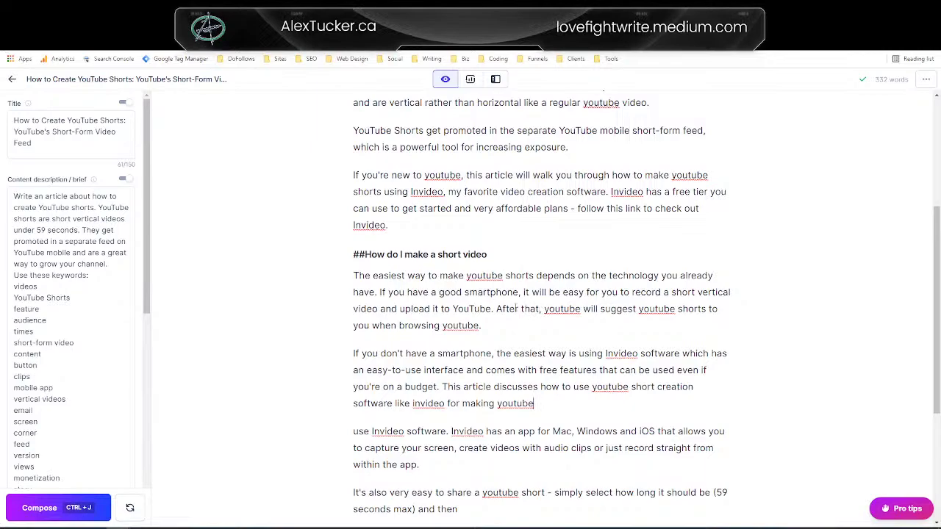
Step: Replace "After that" with "Tag it with #shorts in the title and description" and add "and" after the comma
drag(497, 309, 538, 308)
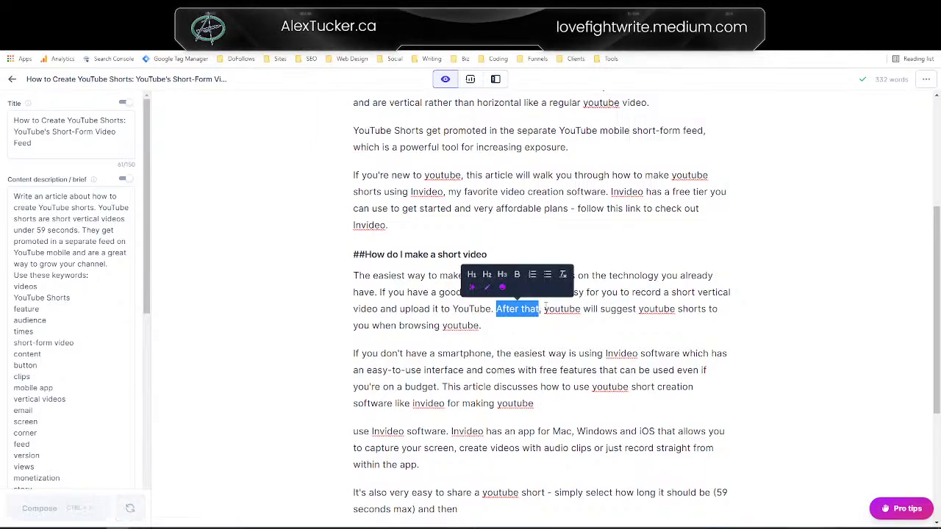
text(Tag it with #)
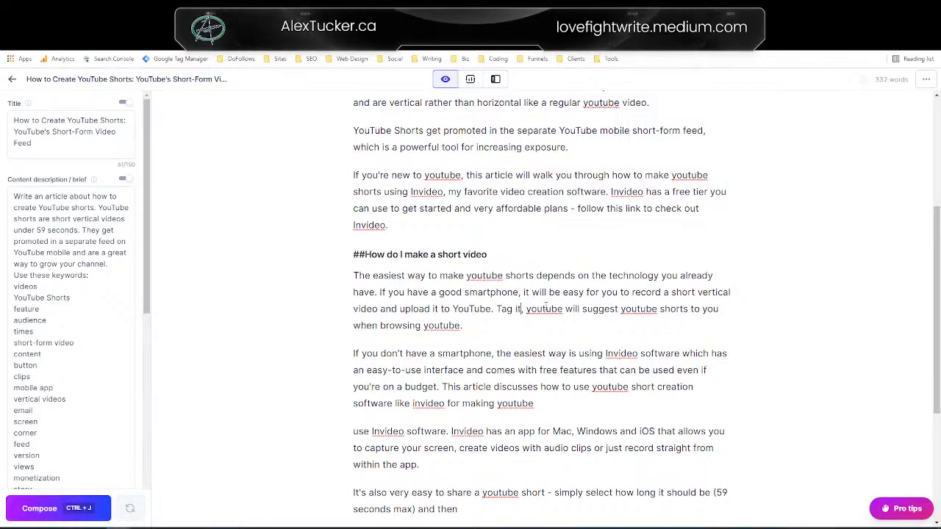
text(shorts in )
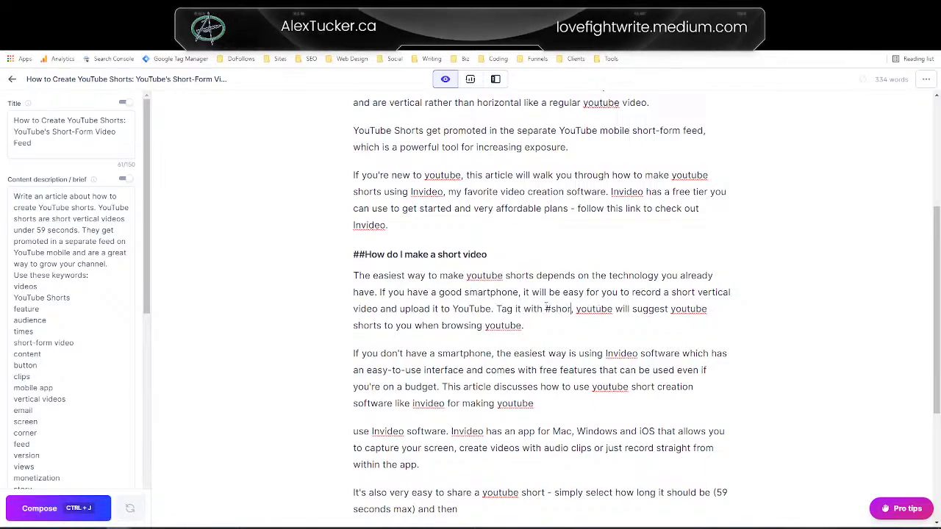
text(the title and de)
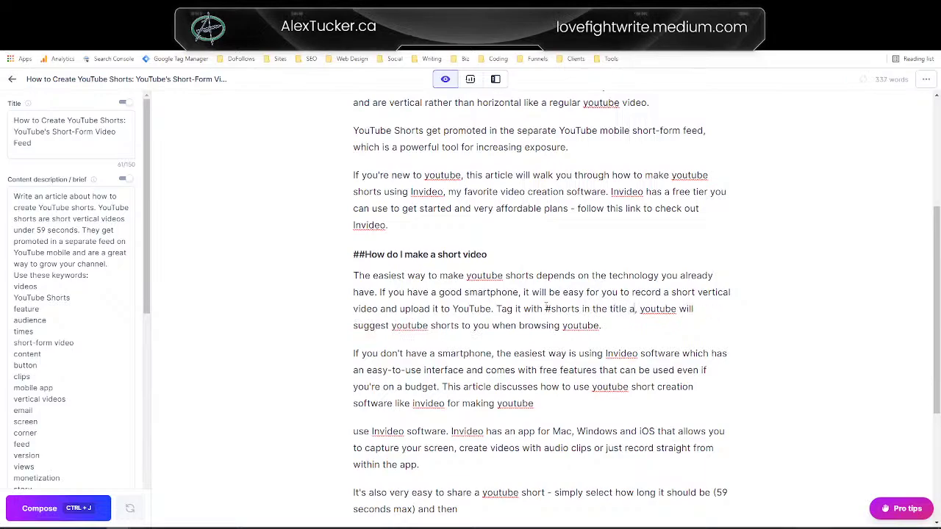
text(scription)
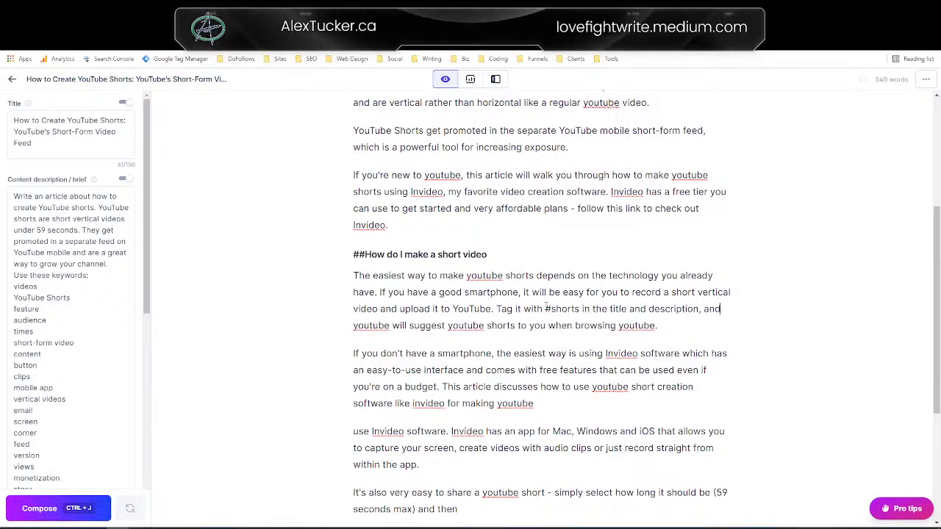
Step: Rewrite the end of the #shorts sentence so YouTube will suggest "your short video to people in the mobile shorts feed."
double_click(496, 325)
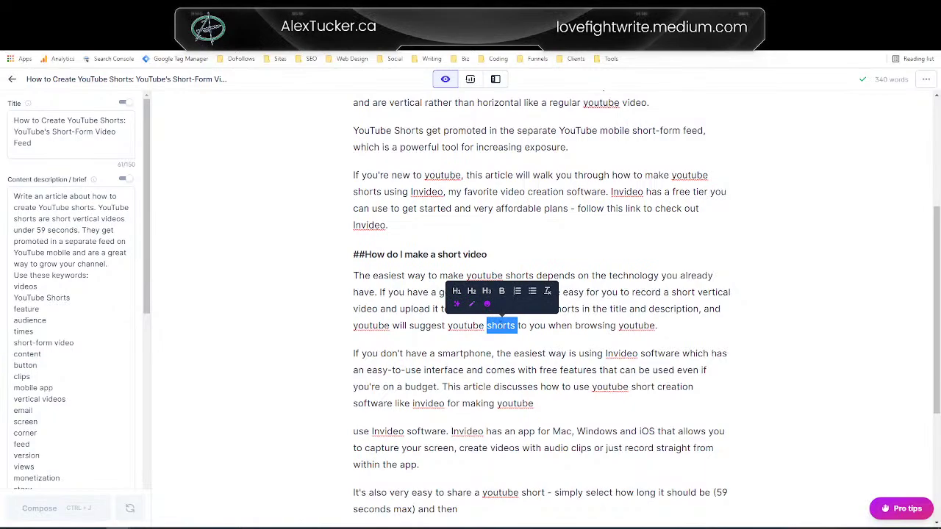
key(BackSpace)
key(BackSpace)
key(BackSpace)
key(BackSpace)
key(BackSpace)
key(BackSpace)
key(BackSpace)
key(BackSpace)
key(BackSpace)
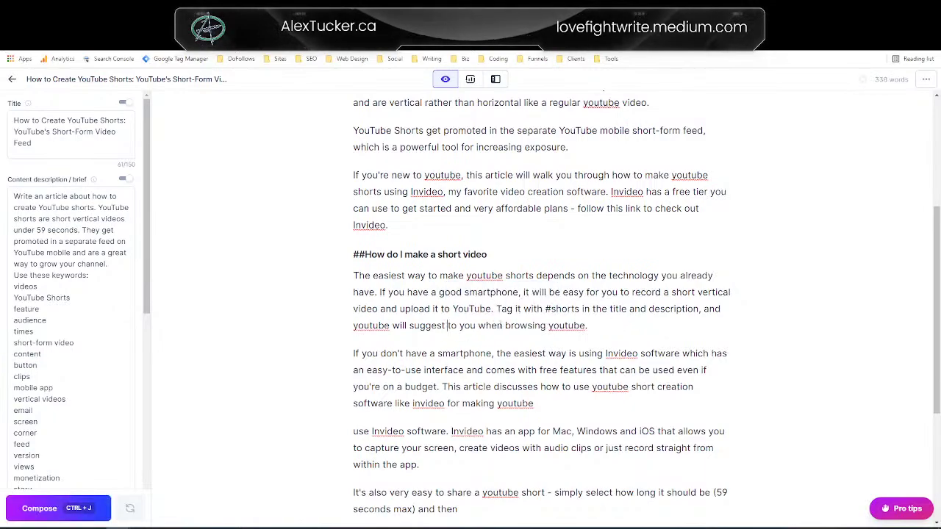
text(your short vide)
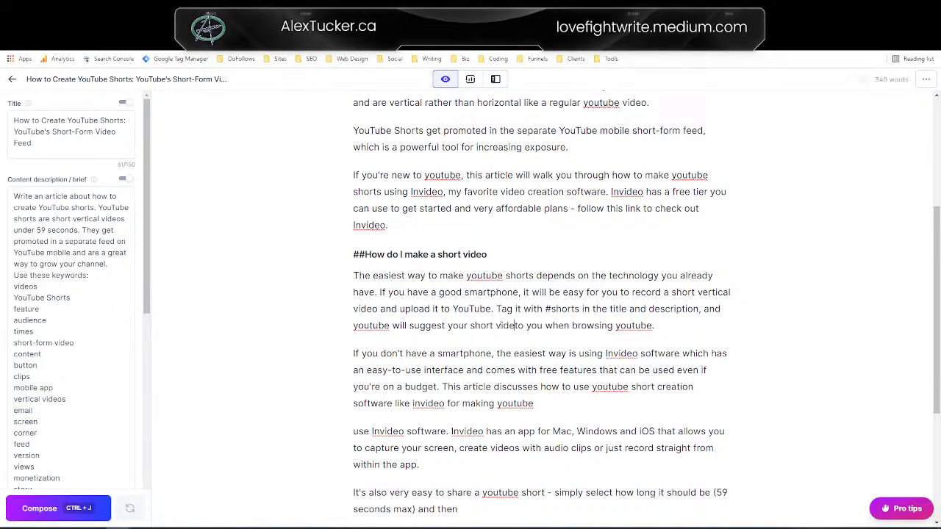
text(o)
key(Delete)
key(Delete)
key(Delete)
key(Delete)
key(Delete)
key(Delete)
key(Delete)
key(Delete)
key(Delete)
key(Delete)
key(Delete)
key(Delete)
key(Delete)
key(Delete)
key(Delete)
key(Delete)
key(Delete)
key(Delete)
key(Delete)
key(Delete)
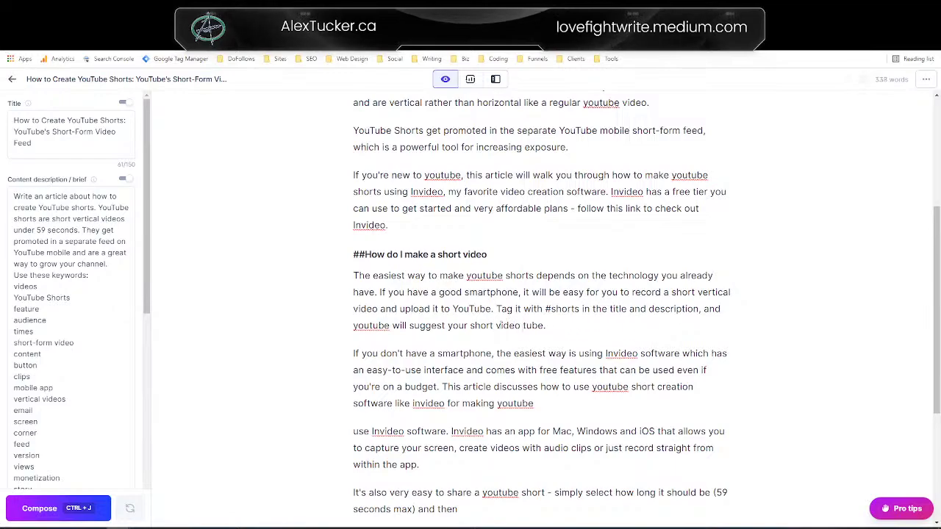
key(Delete)
key(Delete)
key(Delete)
key(Delete)
key(Delete)
text(to p)
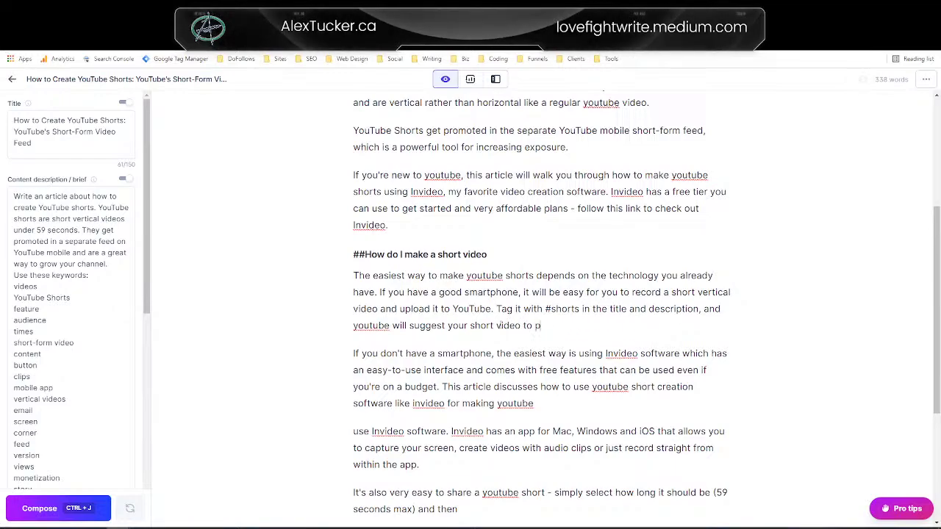
text(eople)
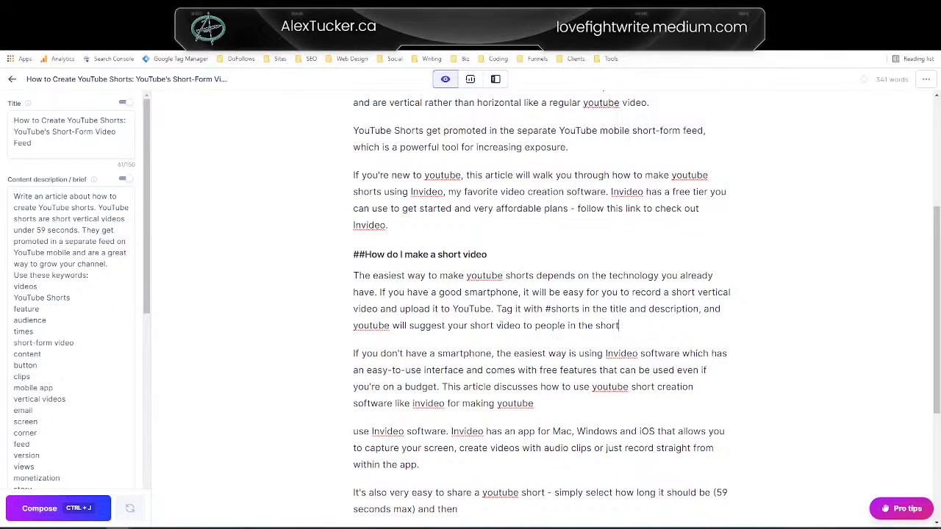
text( in the mobile sho)
Step: Change "an easy-to-use" to "a simple" in the Invideo paragraph and delete all text from "This article discusses" to the end
scroll(567, 241, down, 2)
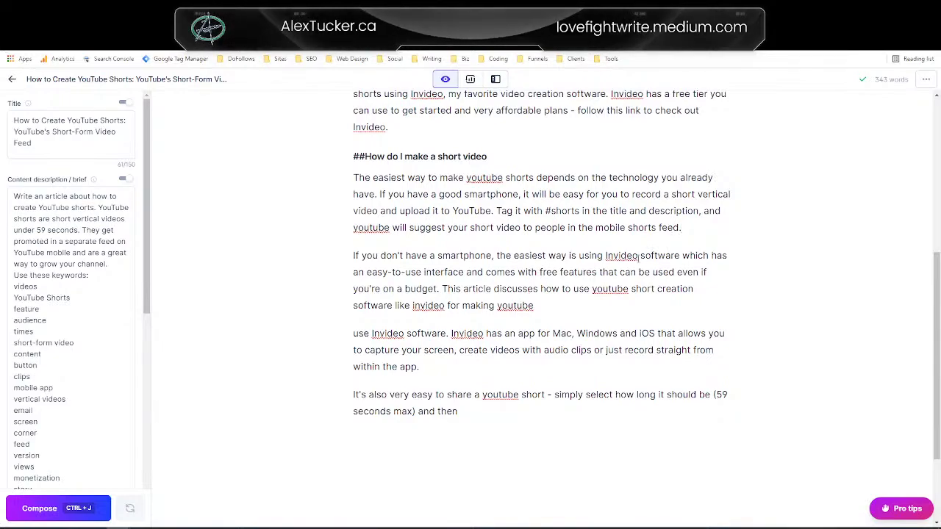
drag(357, 272, 421, 272)
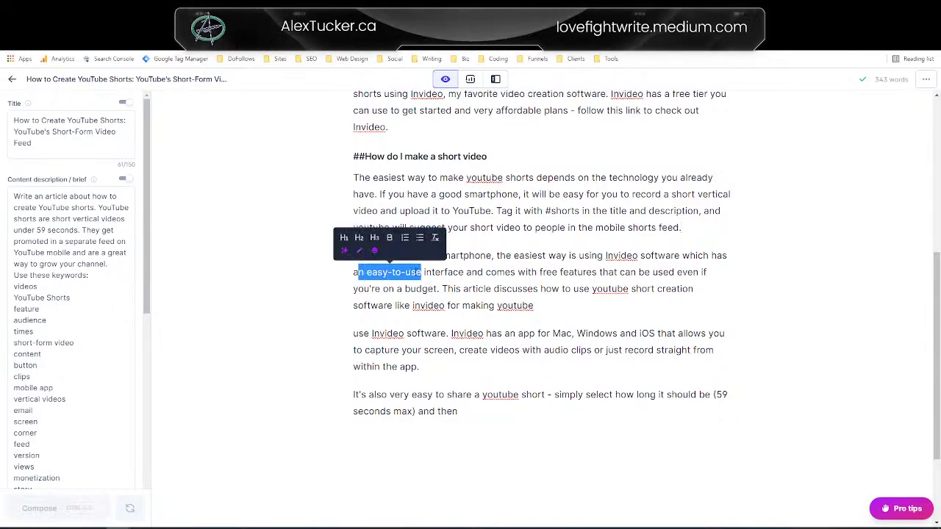
text(simple)
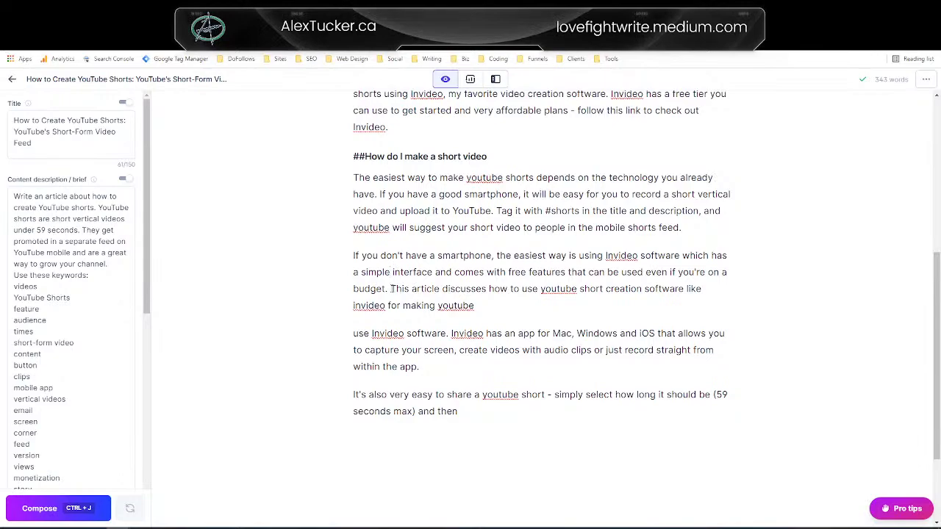
drag(391, 289, 465, 408)
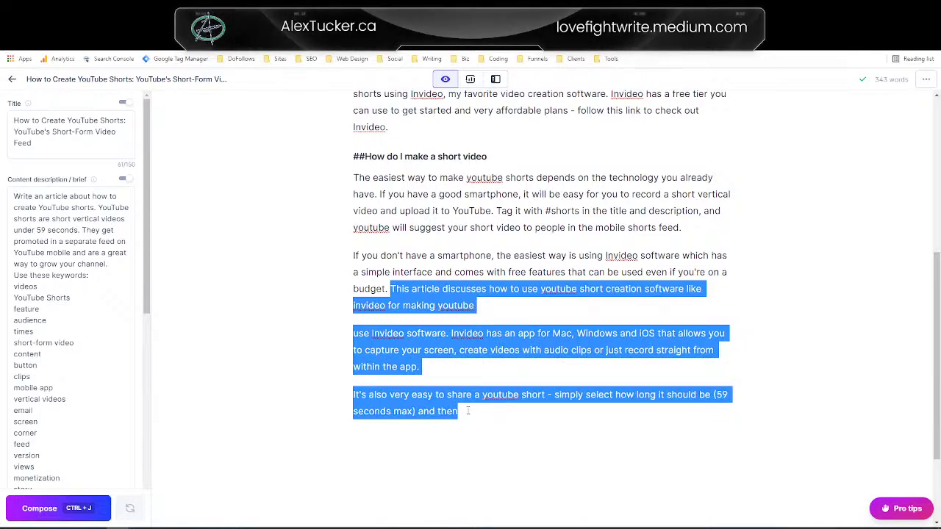
key(BackSpace)
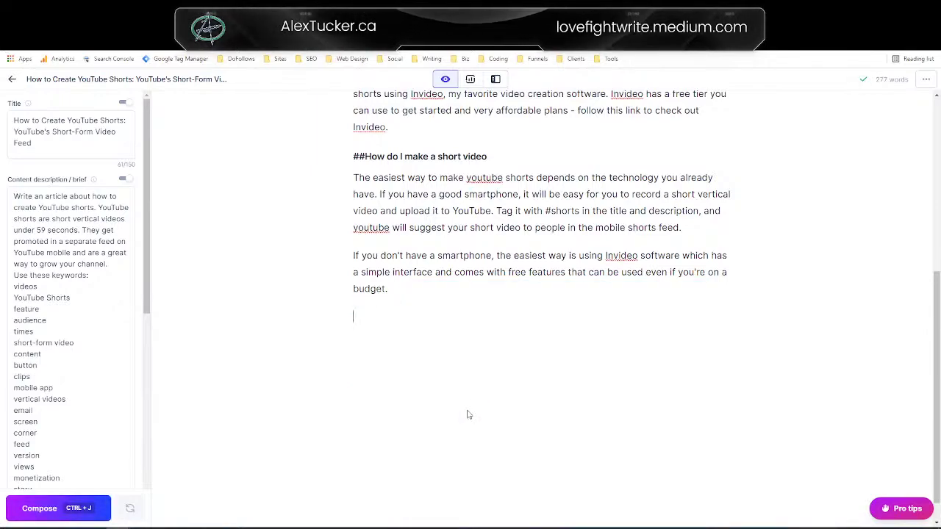
Step: Start a new last paragraph with "With Invideo's text-to-video feature," and have Jarvis compose the rest
text(With Invideo's tex)
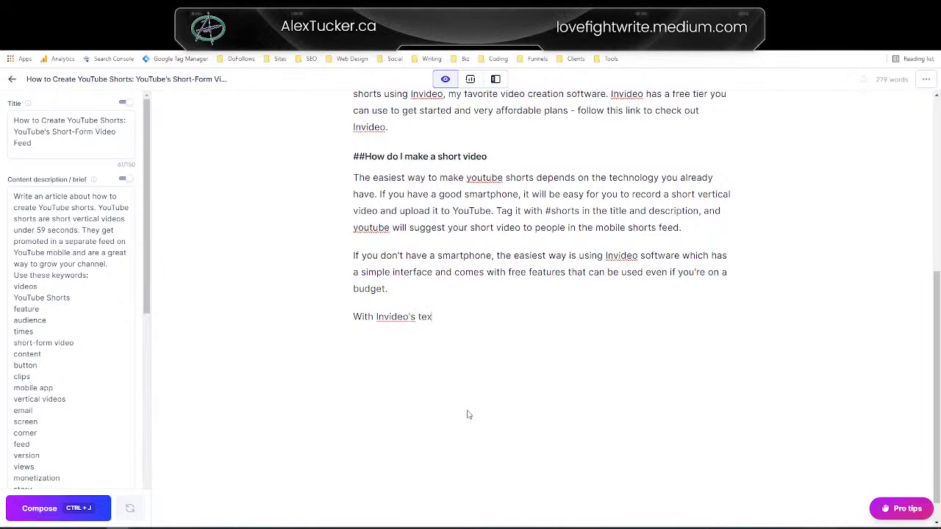
text(t-to-video feature,)
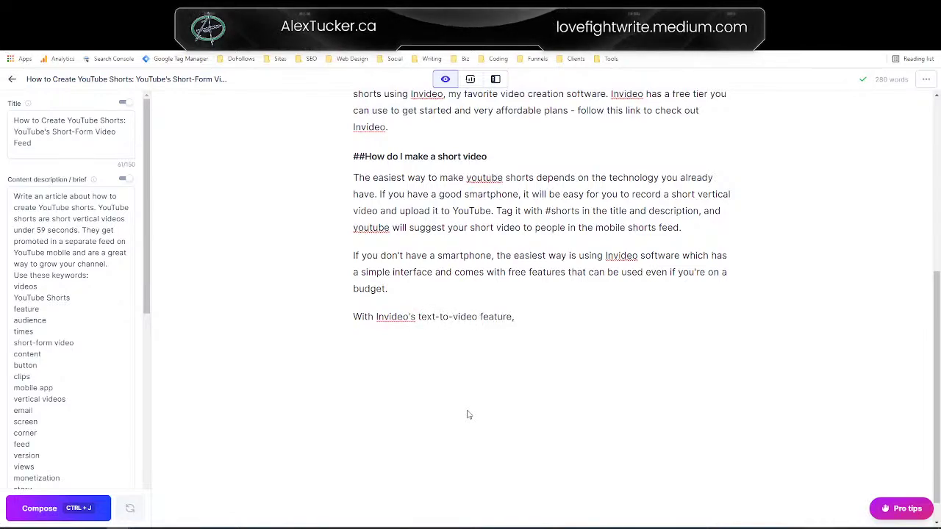
key(ctrl+j)
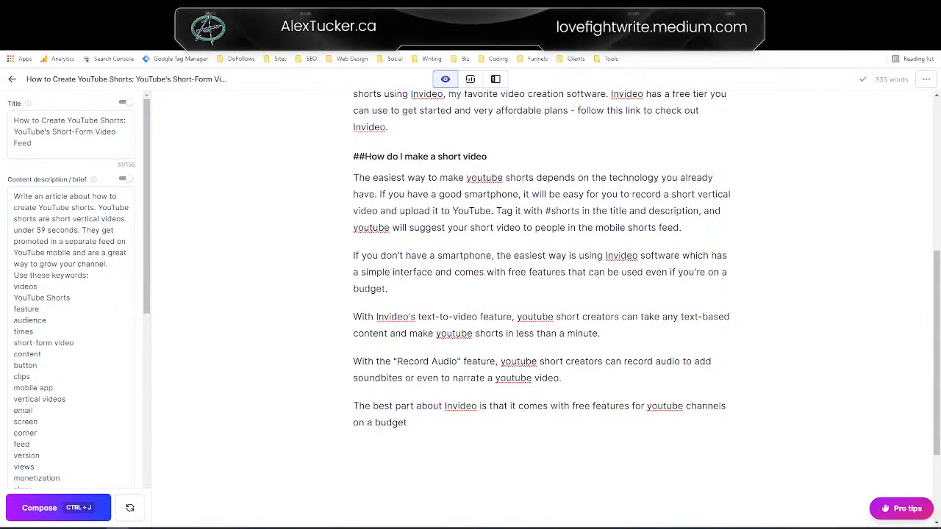
Step: Replace "in less than a minute" with "with a few clicks" and delete the "Record Audio" and "The best part about Invideo" paragraphs
drag(516, 334, 598, 334)
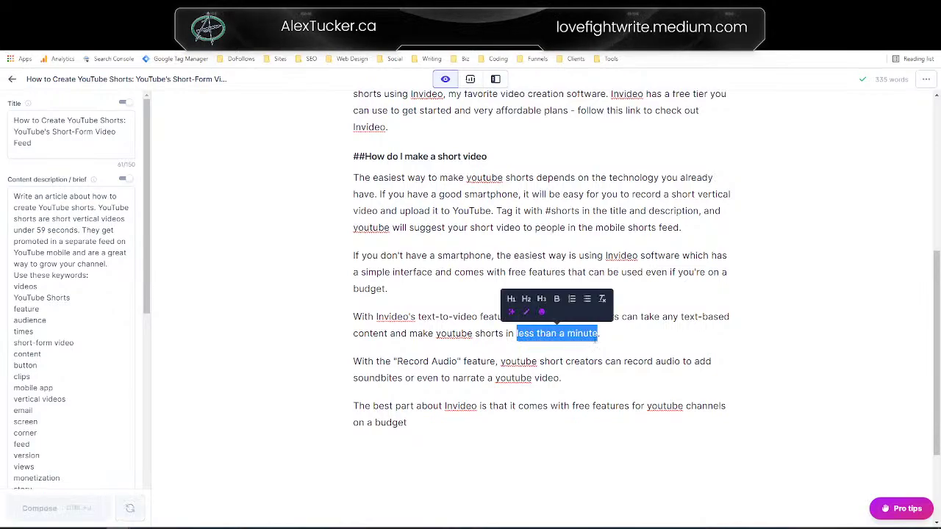
key(BackSpace)
key(BackSpace)
key(BackSpace)
key(BackSpace)
text(with a )
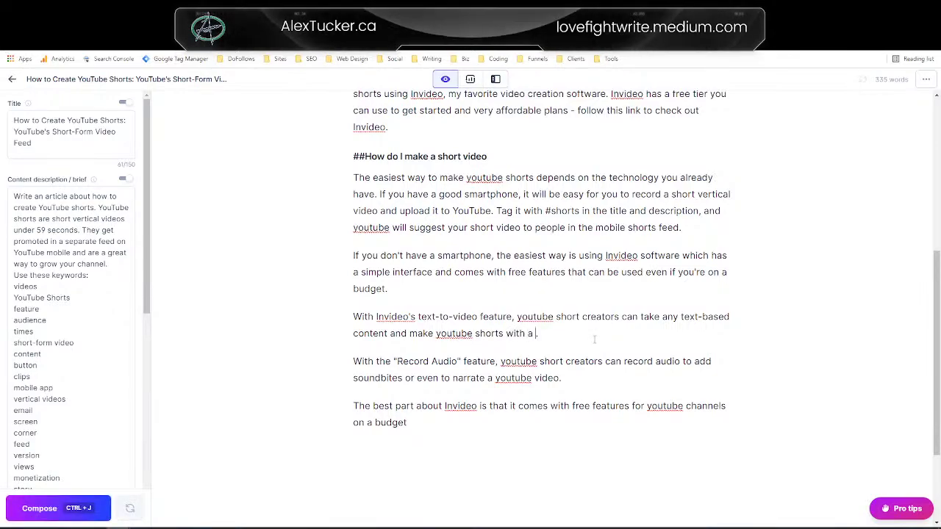
text(few clicks.)
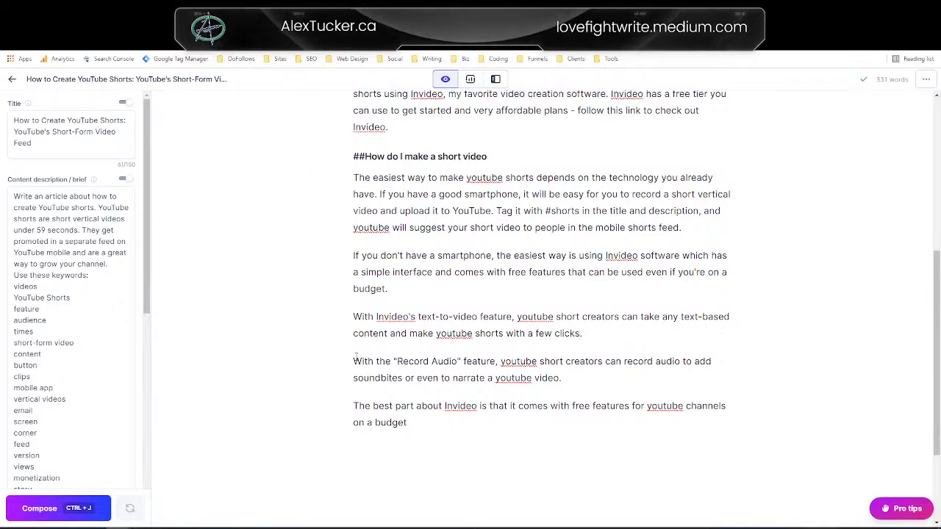
drag(354, 361, 419, 425)
key(BackSpace)
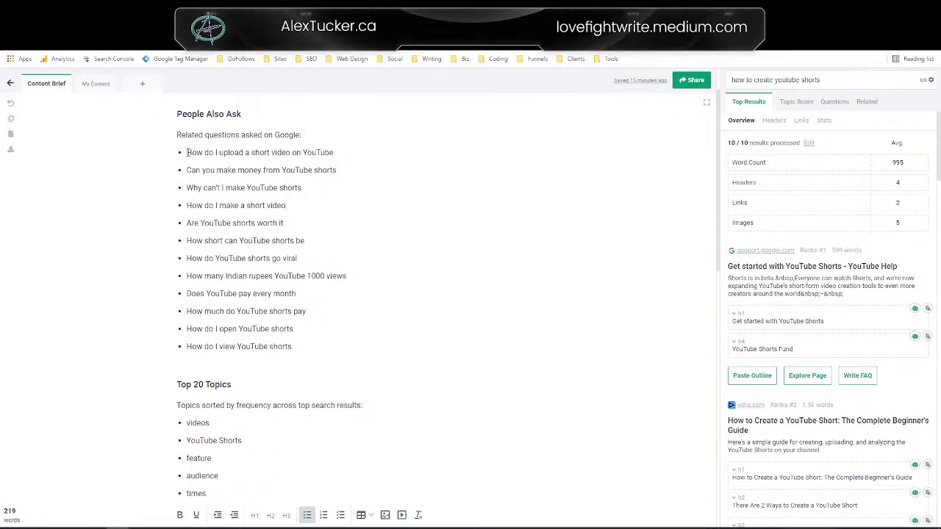
Step: Copy the question "How do I upload a short video on YouTube" from Frase and add it without a bullet at the end of the Jarvis article
drag(186, 153, 336, 152)
key(ctrl+c)
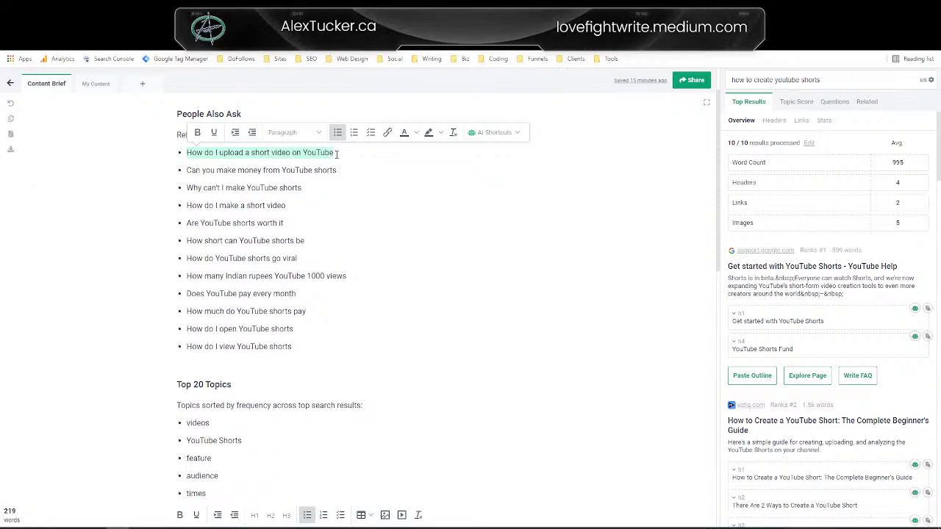
click(335, 152)
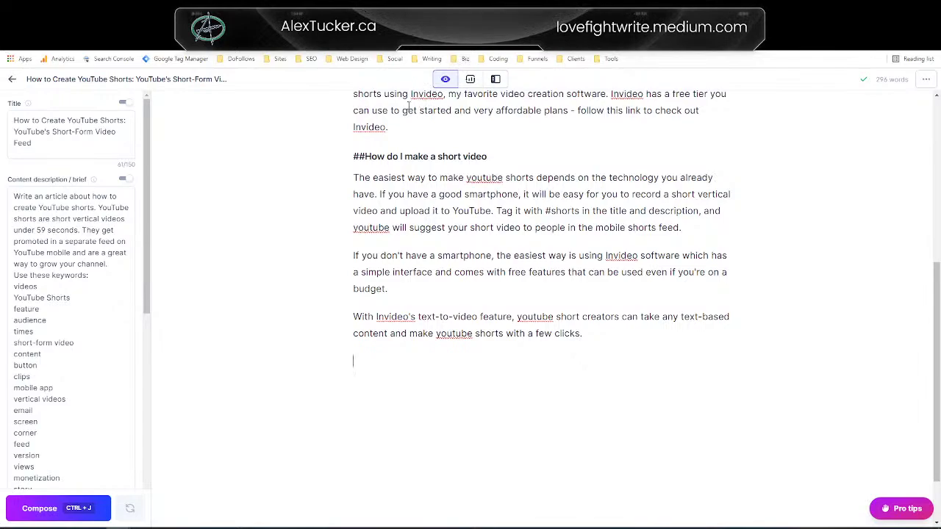
key(ctrl+v)
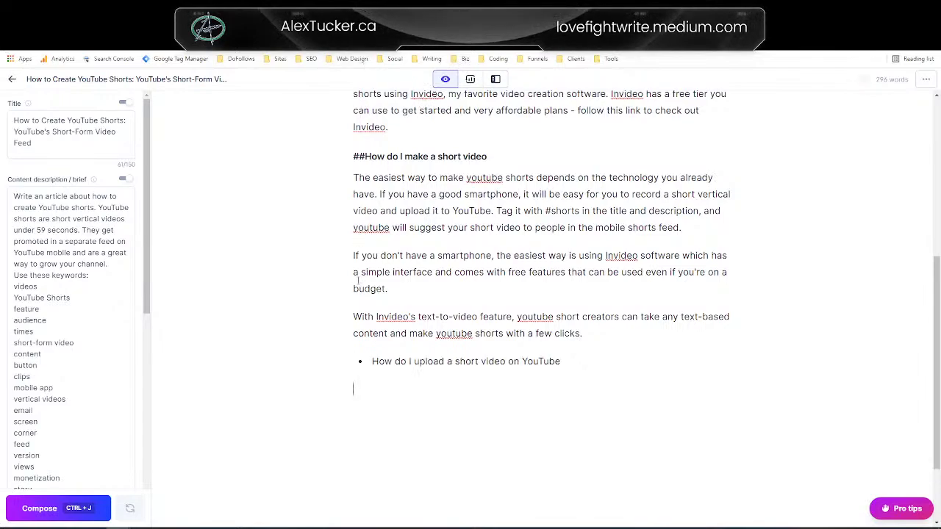
key(Home)
key(BackSpace)
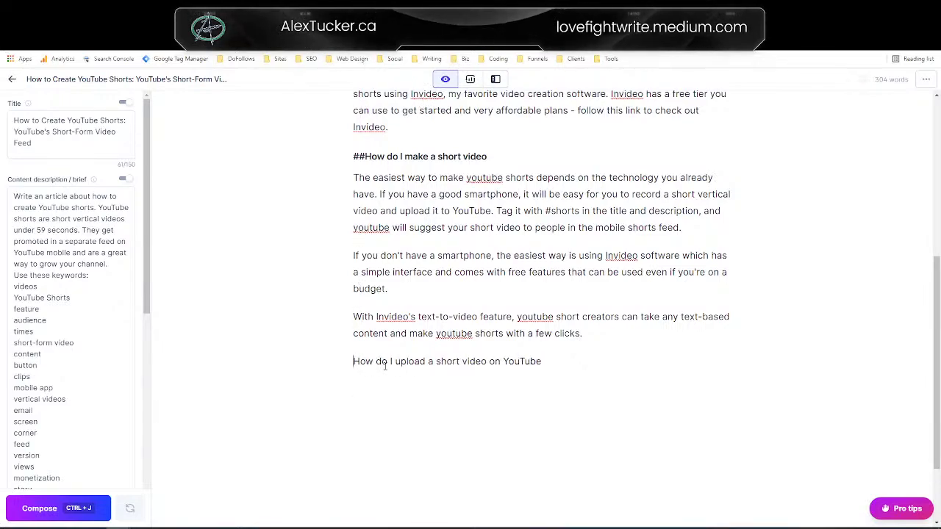
Step: Format the question "How do I upload a short video on YouTube" as an H2 heading and prefix it with "##"
drag(354, 361, 542, 361)
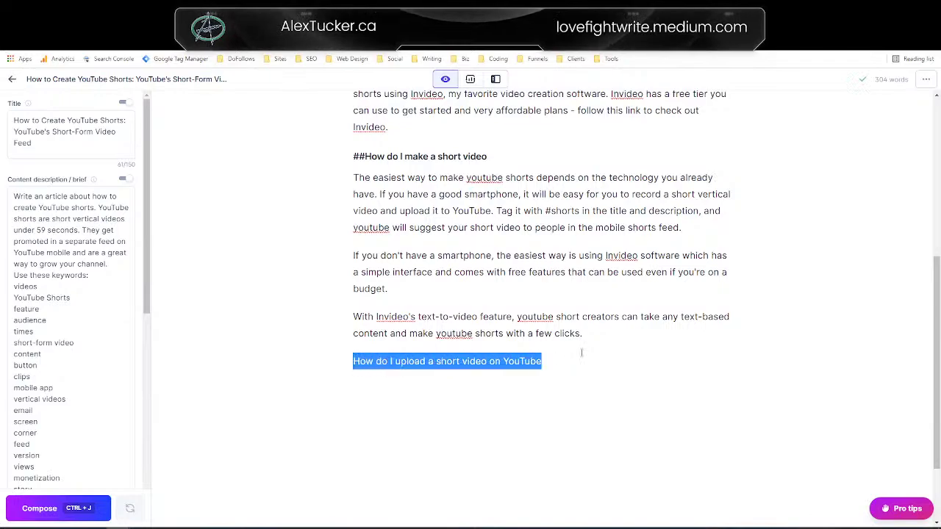
click(418, 331)
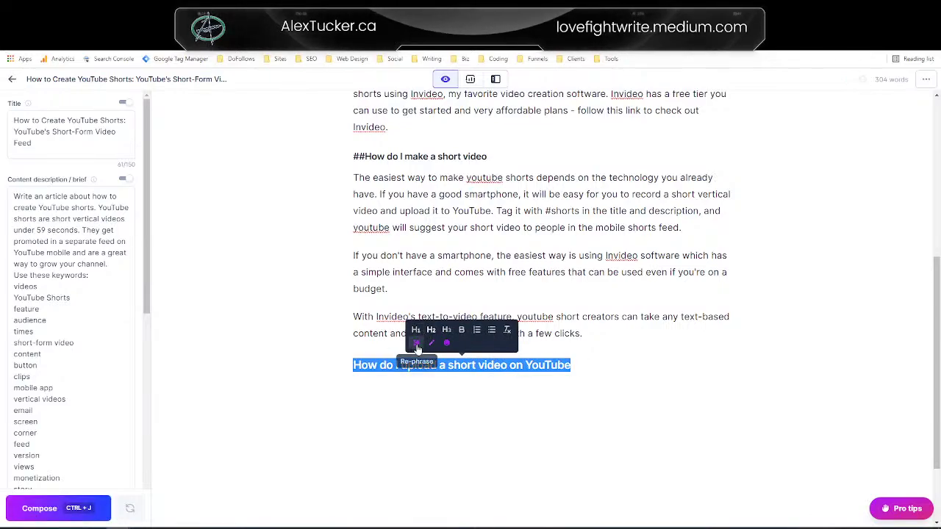
click(361, 372)
text(##)
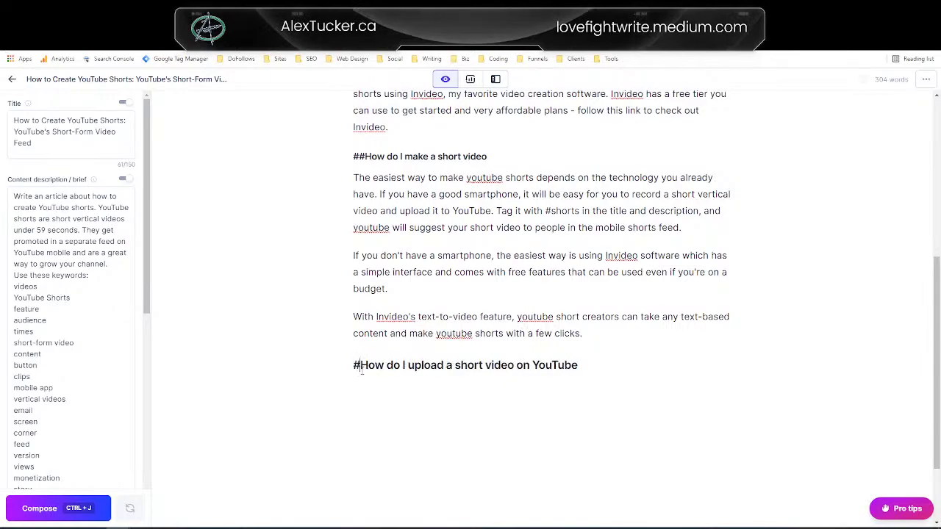
Step: Start a paragraph below the upload heading with "You can" and have Jarvis compose the rest
click(425, 392)
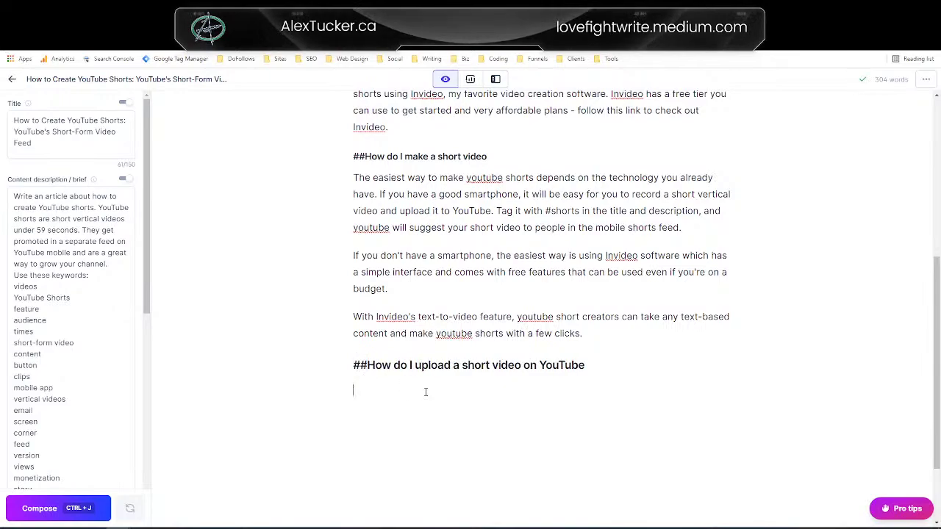
text(You can)
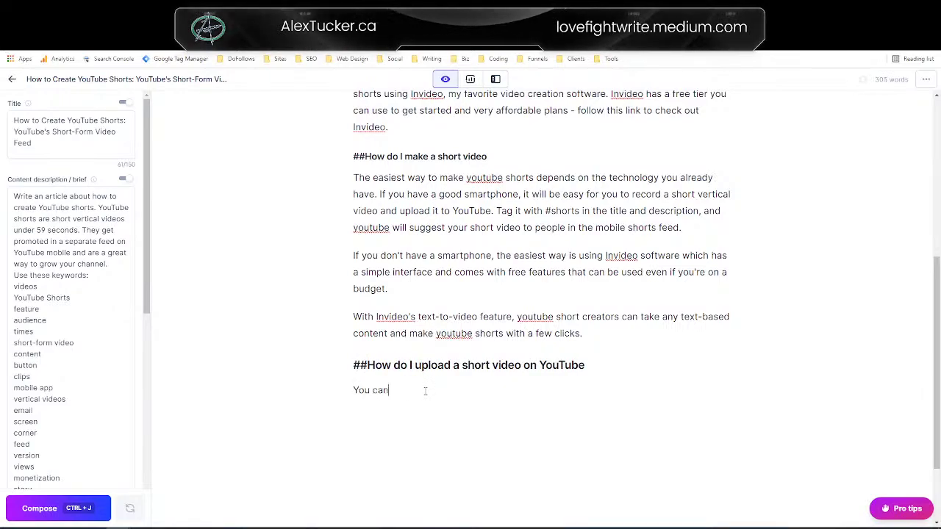
key(ctrl+j)
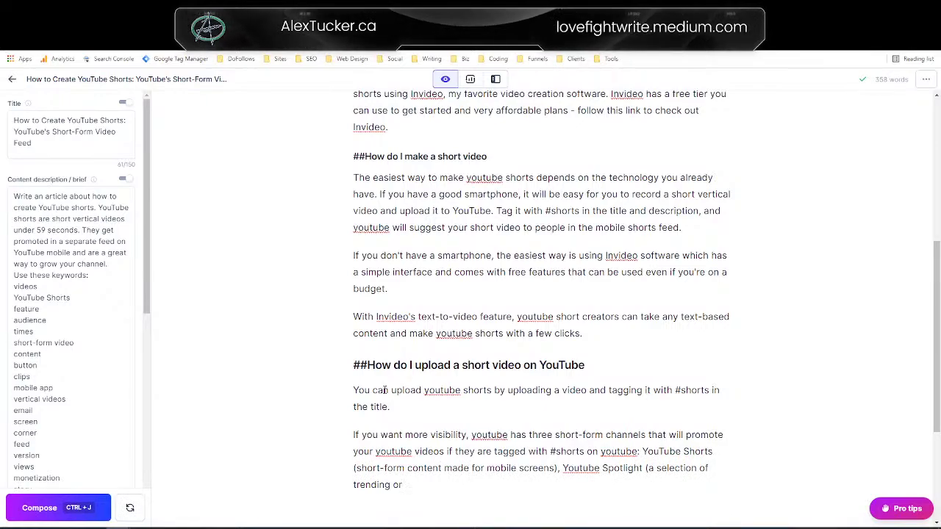
Step: Replace "You can upload youtube shorts by uploading a video and" with "YouTube shorts are uploaded the same way as normal videos."
drag(354, 390, 607, 378)
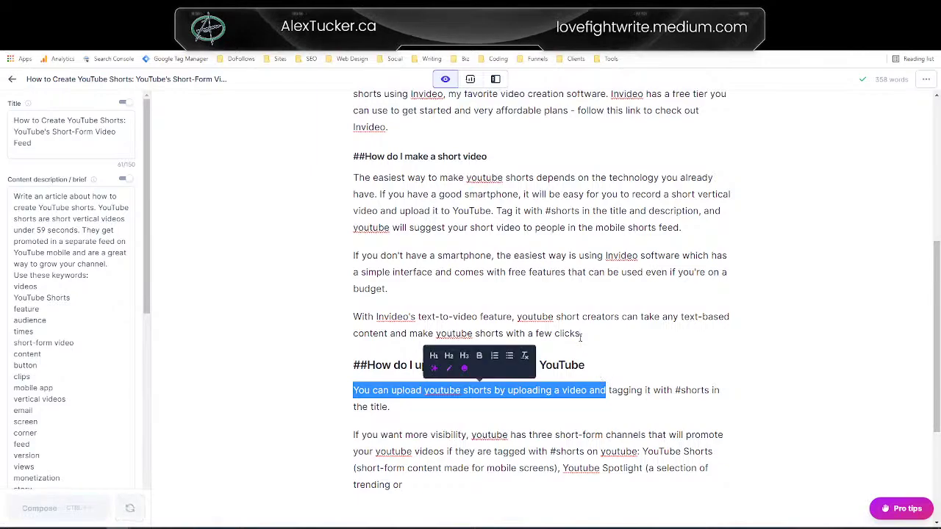
text(YouTube shor)
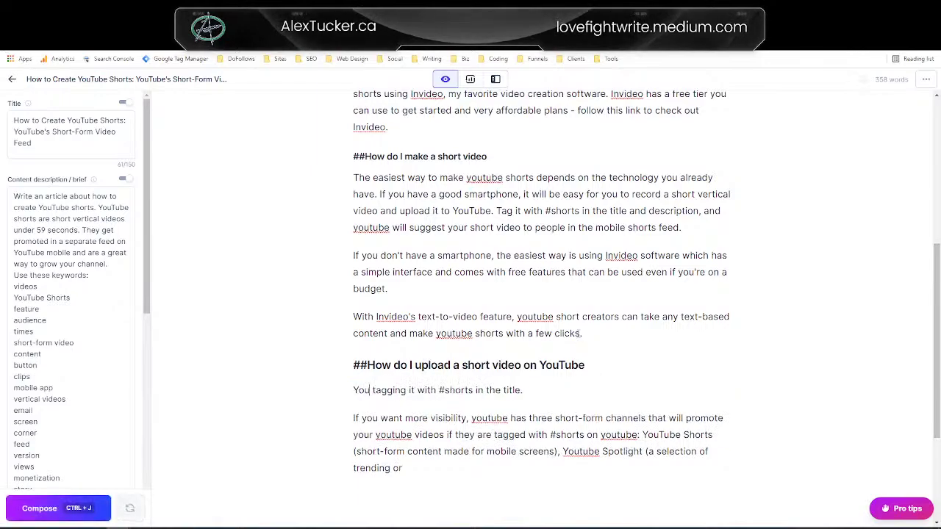
text(ts are uploaded)
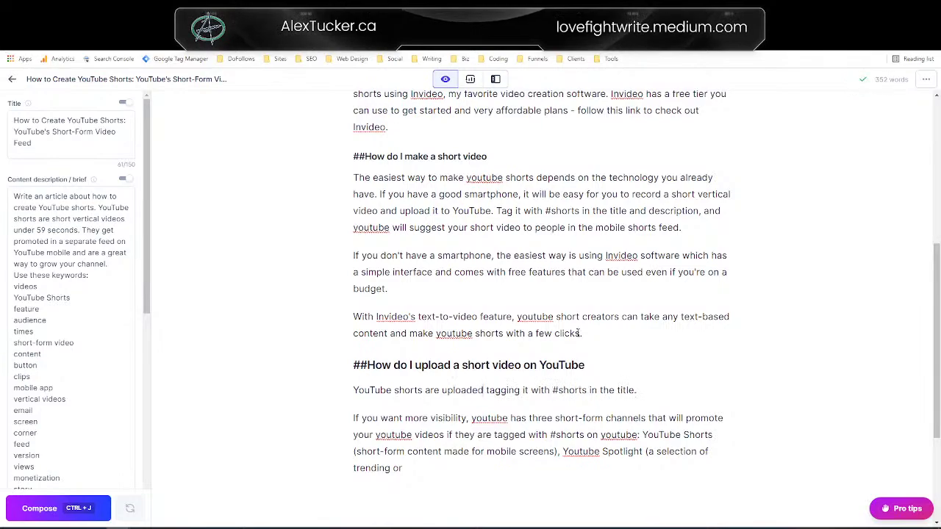
text( the same)
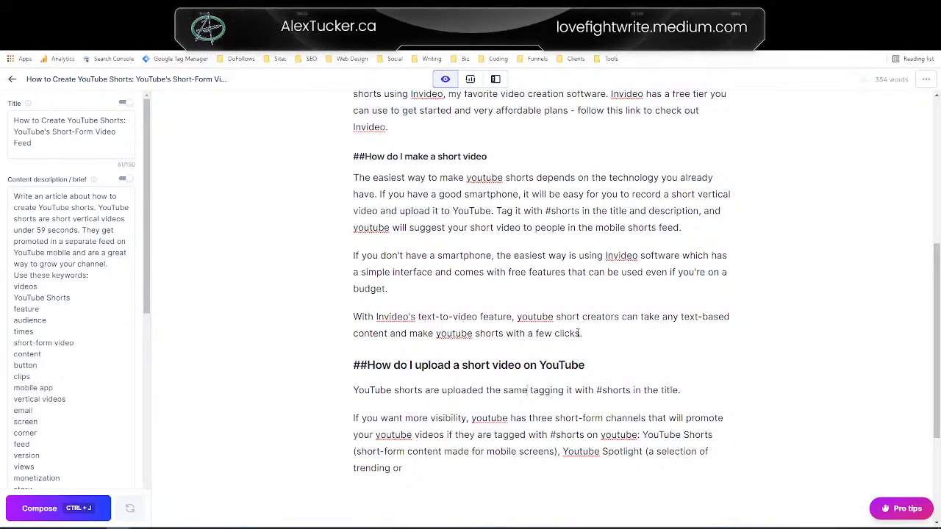
text( way as normal)
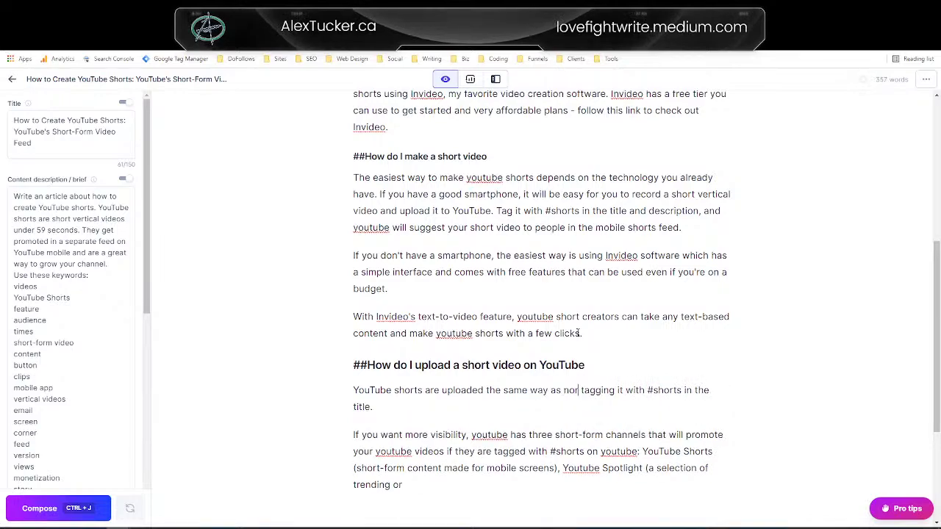
text( videos. J)
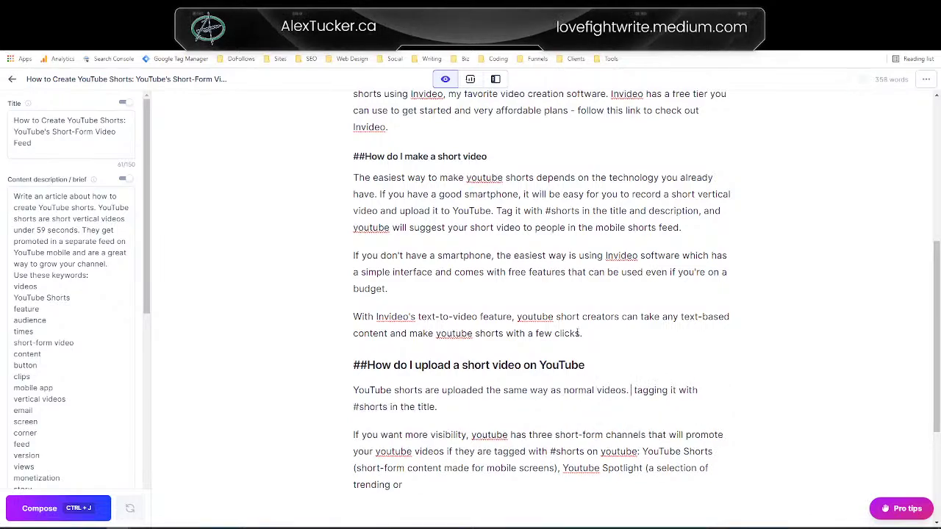
Step: Rewrite the tagging sentence as "Just make your you tag it with #shorts in the title and description."
text(ust make y)
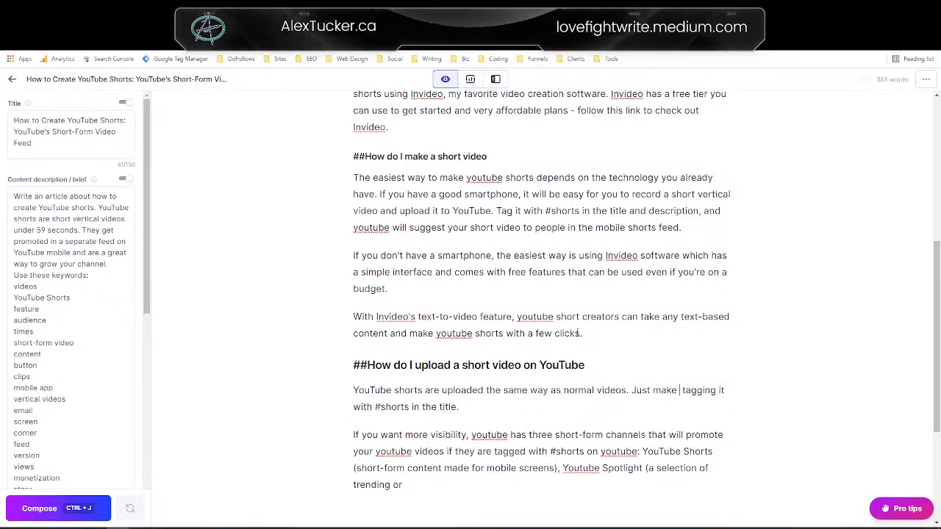
text(our you)
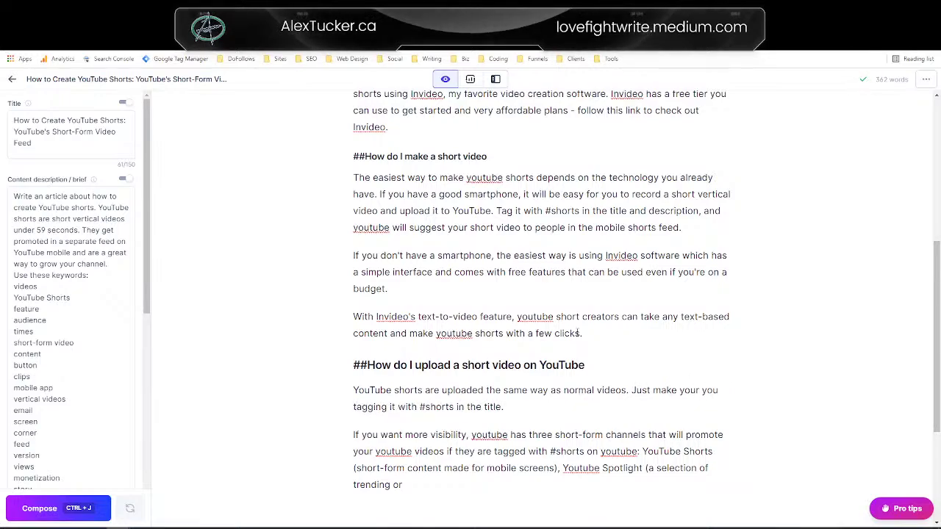
key(BackSpace)
key(BackSpace)
key(BackSpace)
key(BackSpace)
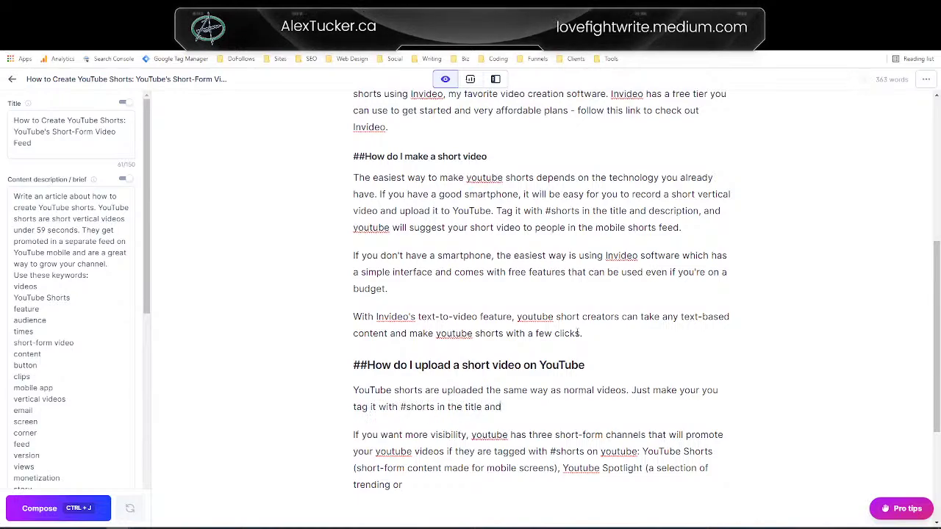
text(description. )
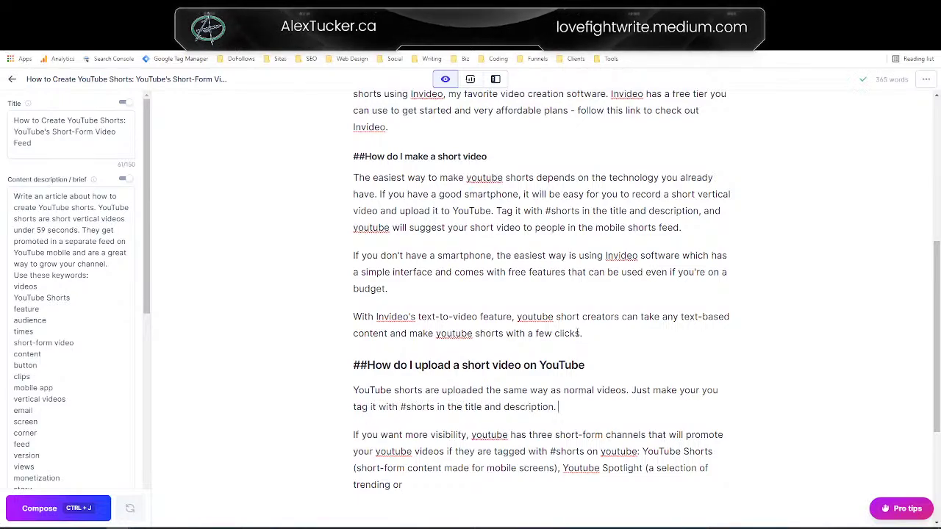
Step: Begin another sentence after "title and description." with "This will help YouTube"
text(This will he)
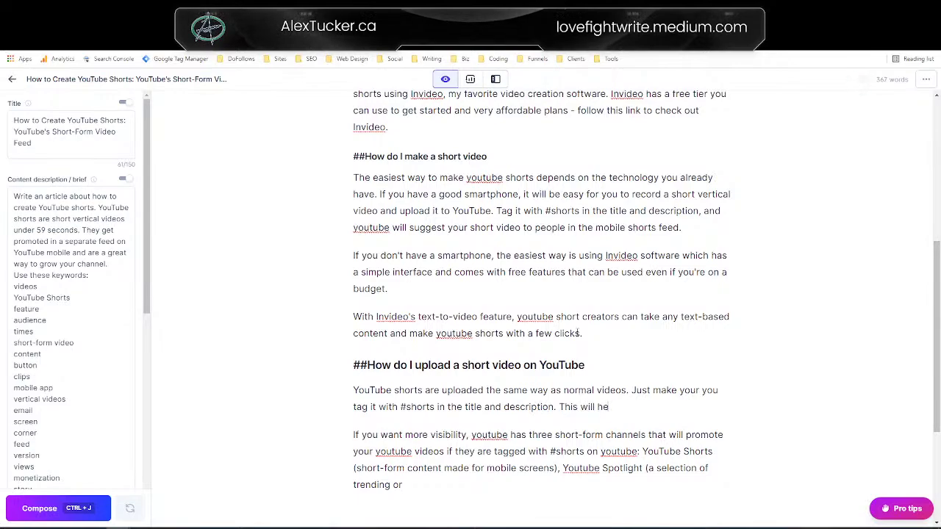
text(lp )
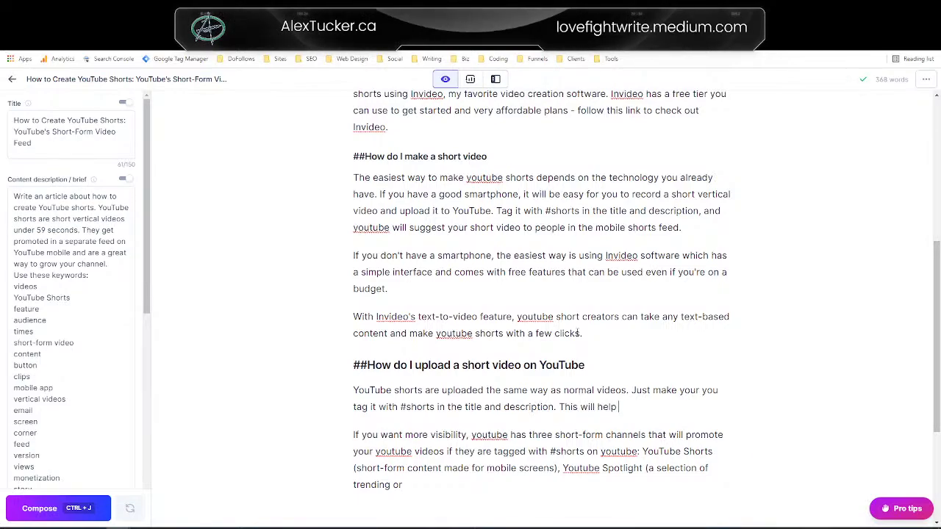
text(YouTube)
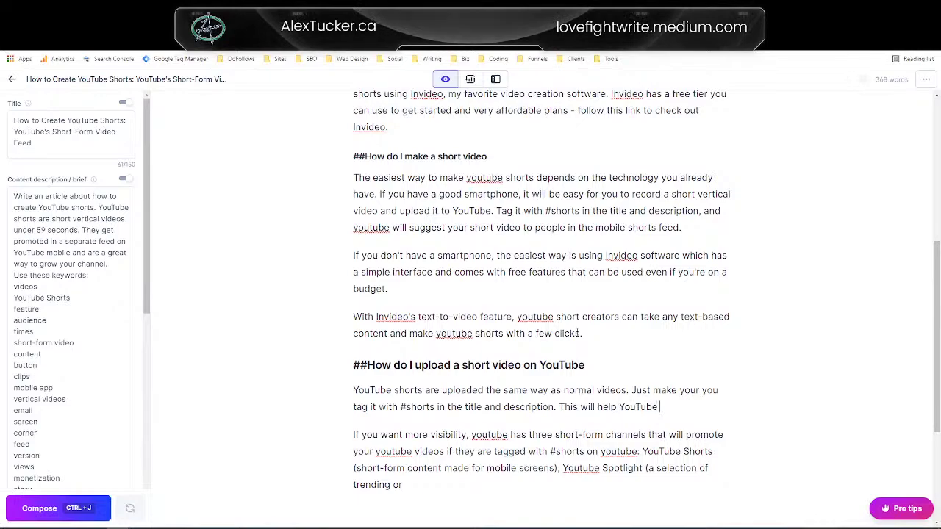
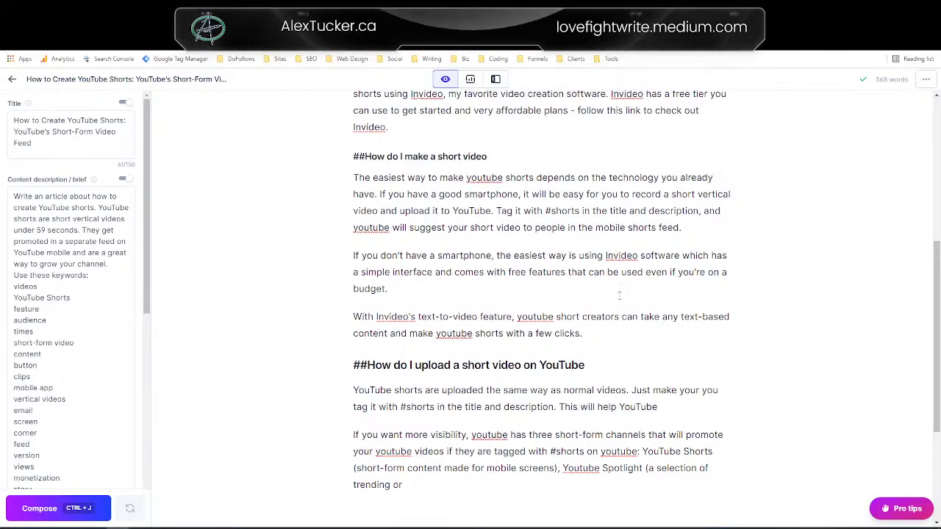
Step: Correct "Just make your you" to "Just make sure you" in the upload paragraph
scroll(620, 299, down, 2)
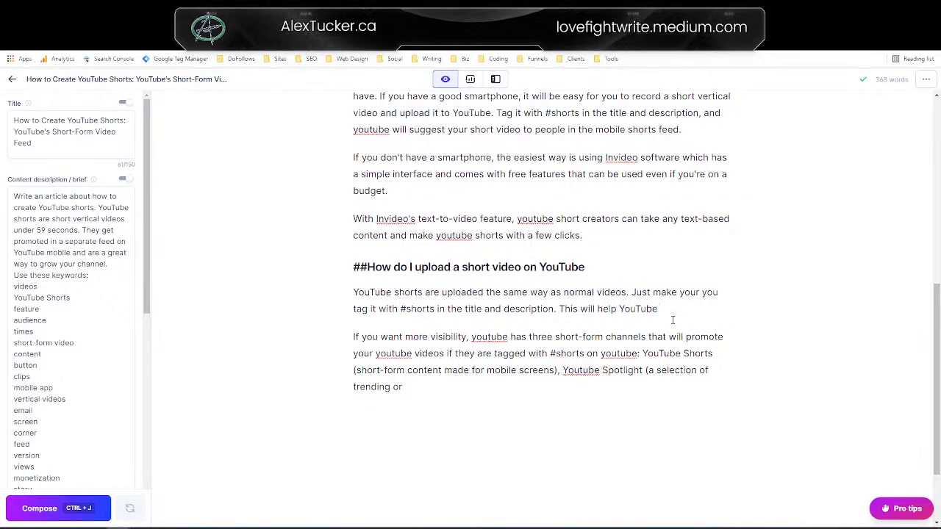
drag(699, 292, 677, 292)
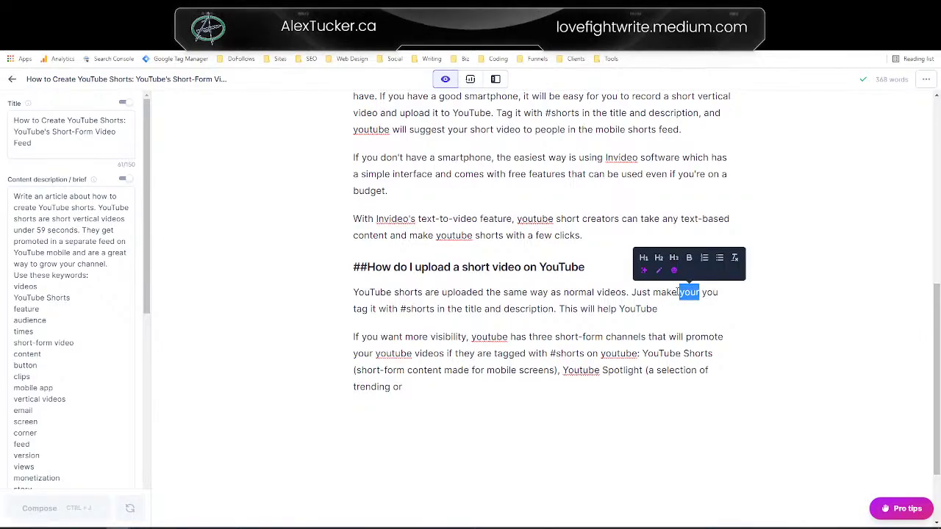
text(sure)
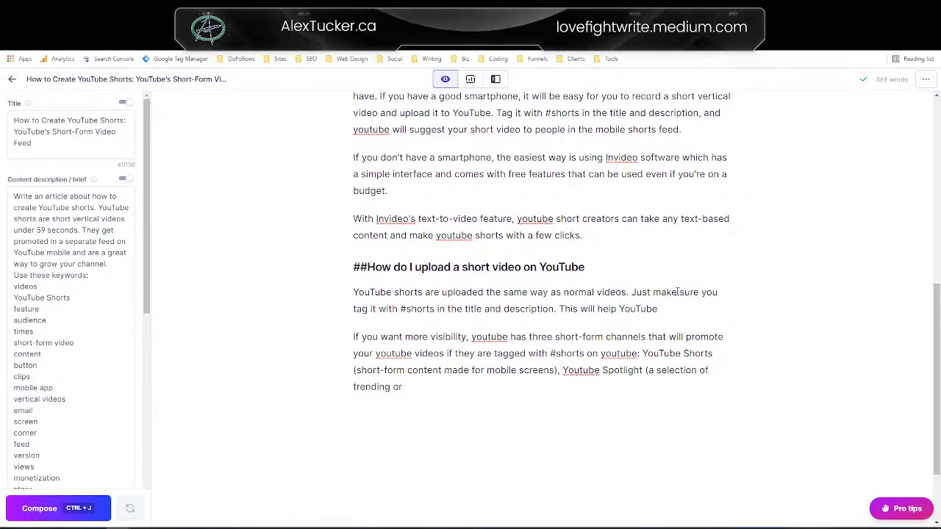
Step: Complete the "This will help YouTube" sentence with "know that you want your video distributed in the shorts feed."
text(know)
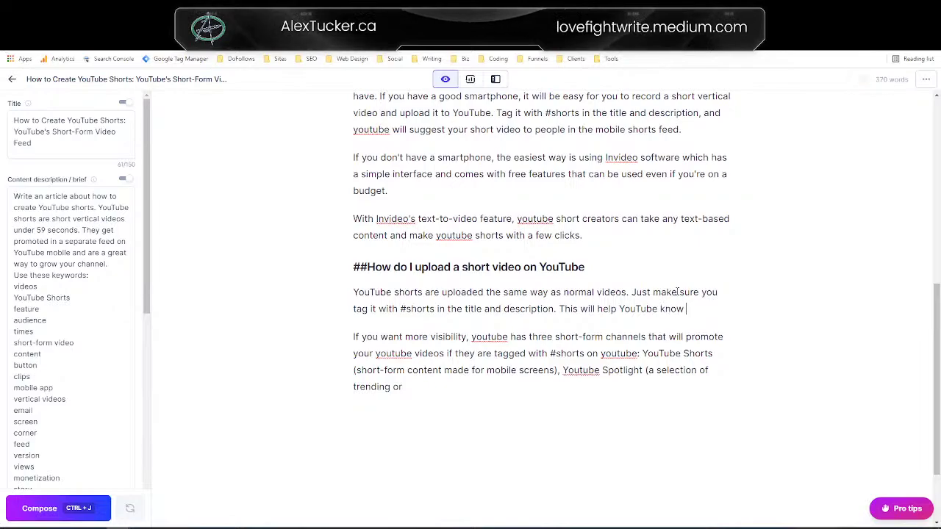
text( that you)
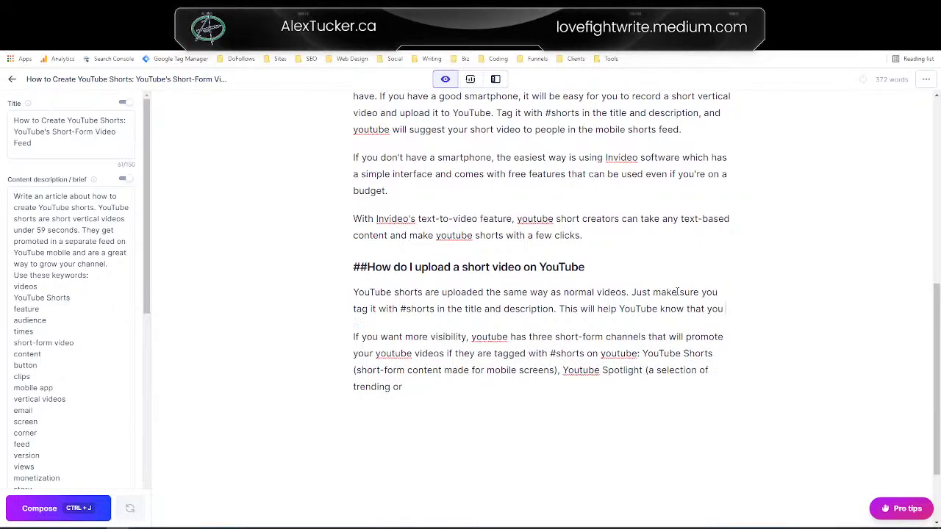
text( want your vid)
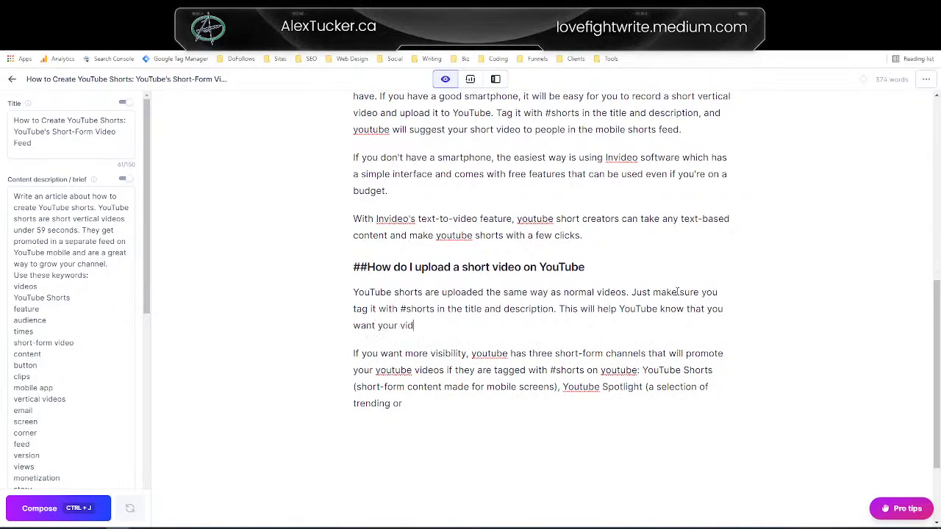
text(eo distributed i)
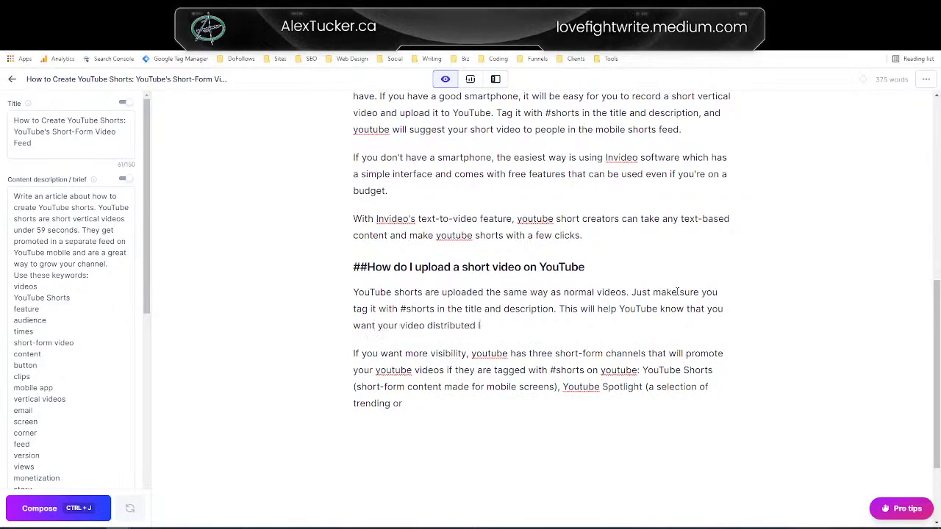
text(n the shorts fe)
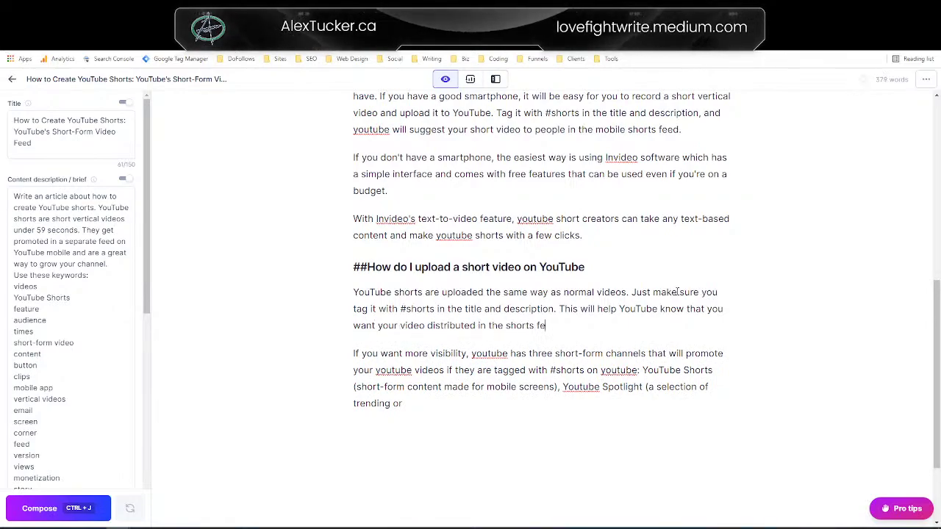
text(ed.)
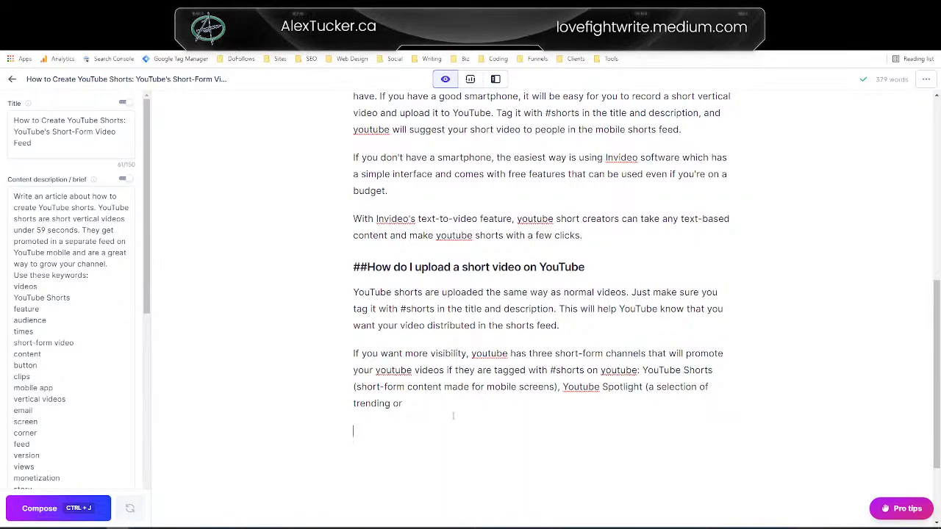
Step: Delete the "If you want more visibility" paragraph and change the "How do I upload a short video on YouTube" heading to H3
drag(359, 426, 331, 348)
key(BackSpace)
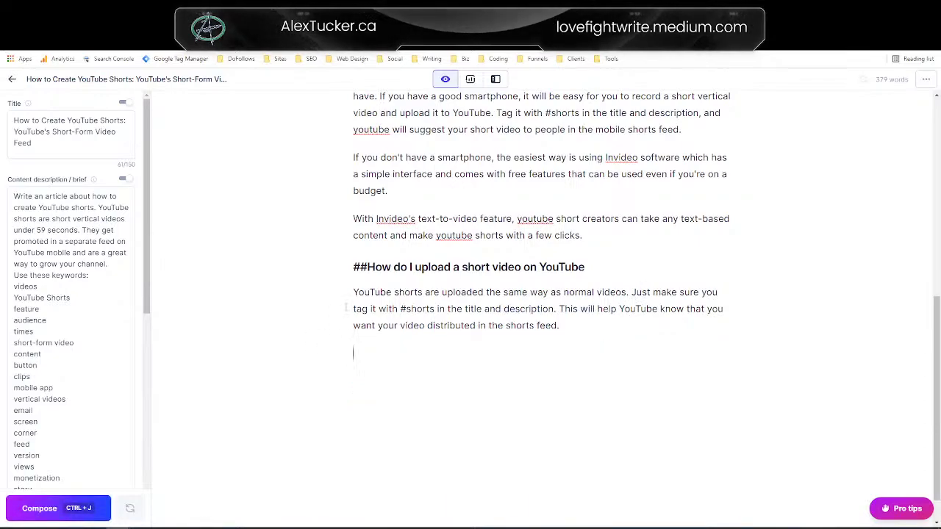
drag(584, 267, 344, 267)
click(453, 231)
click(354, 346)
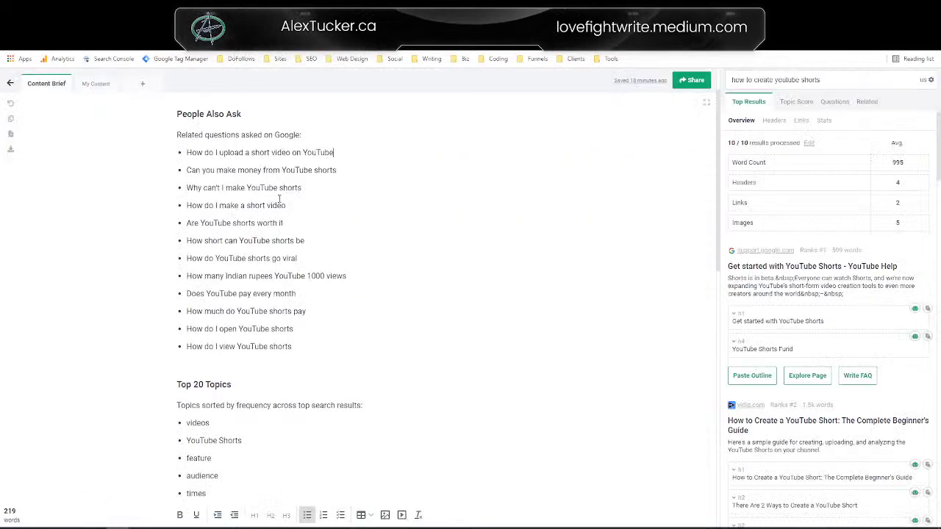
Step: Copy the entire article from Jarvis and paste it under the title in Frase's My Content document
scroll(280, 198, up, 1)
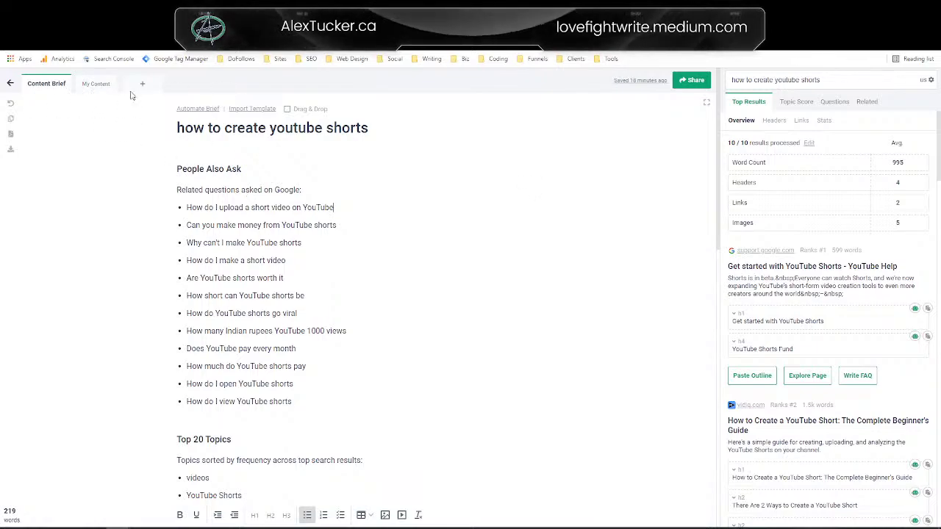
click(89, 85)
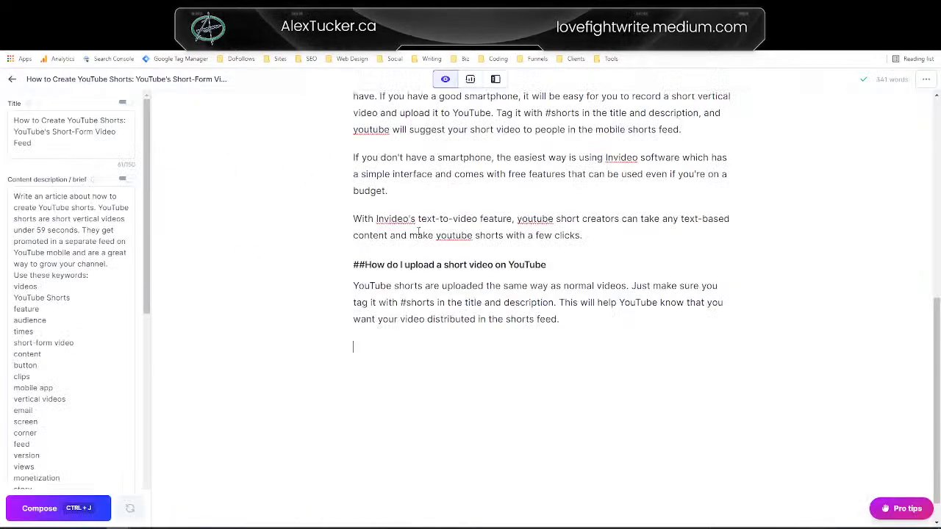
key(ctrl+a)
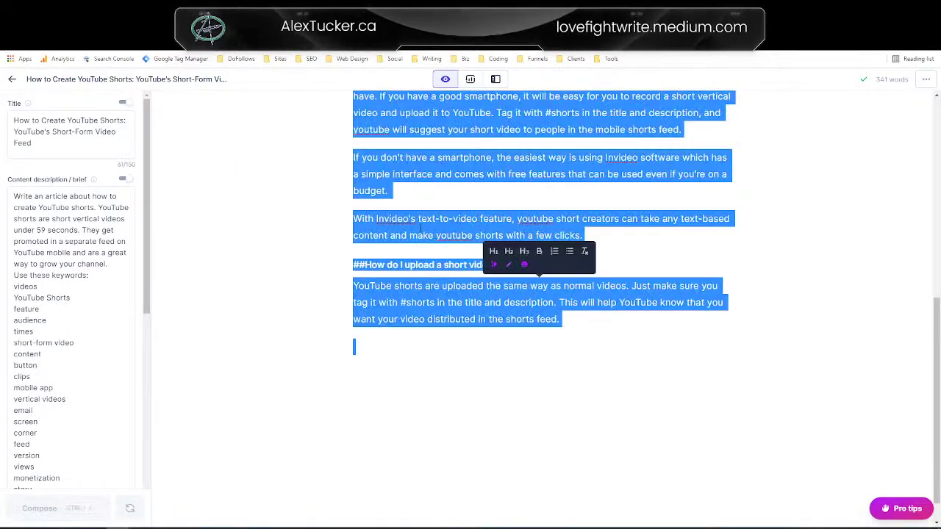
click(417, 227)
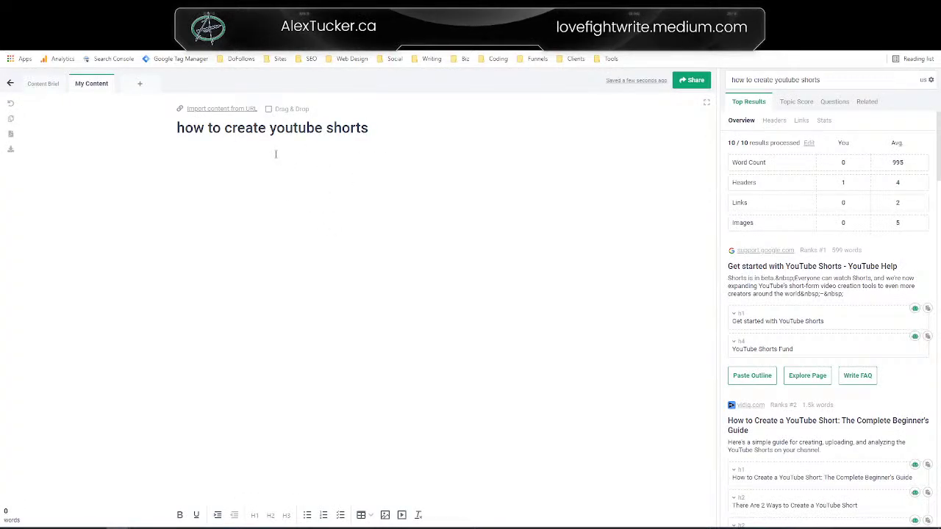
click(276, 153)
key(ctrl+v)
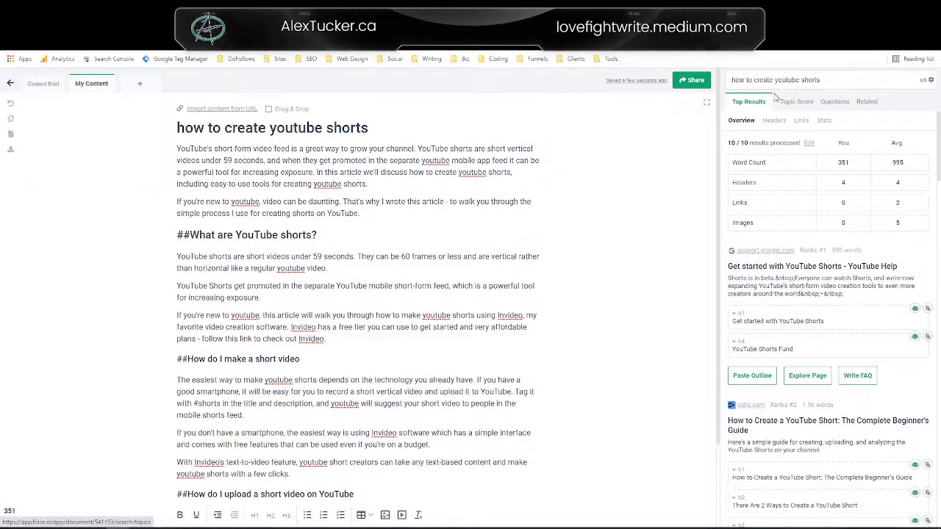
Step: Examine the article's topic score and its usage of the Long Tail topics compared with the competition
click(796, 103)
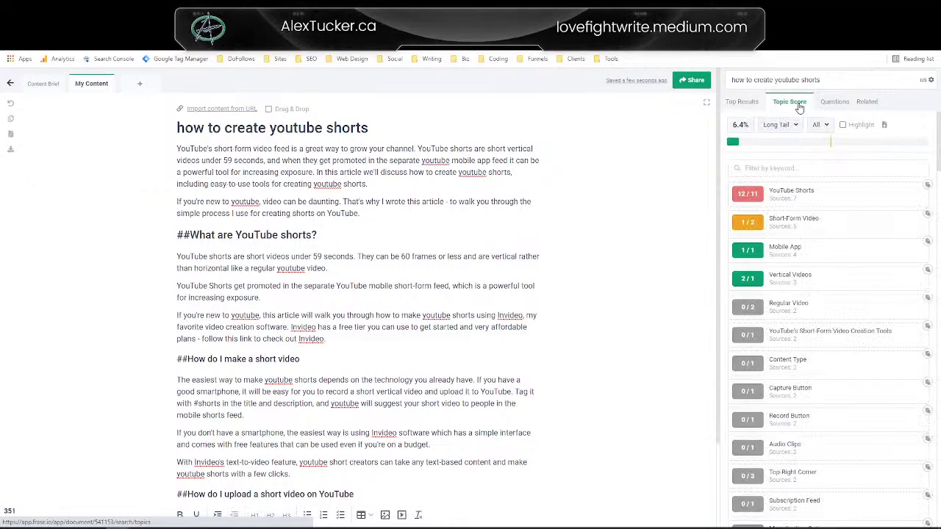
mouse_move(738, 125)
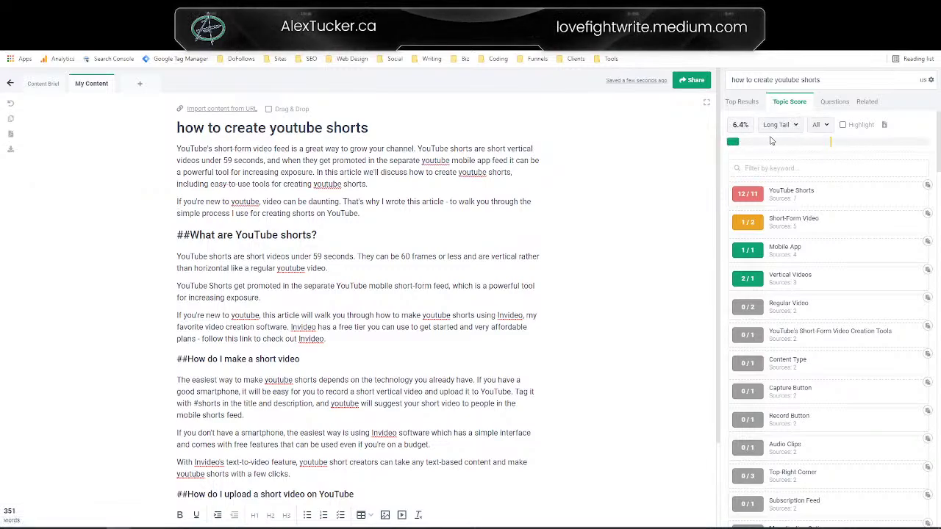
mouse_move(772, 141)
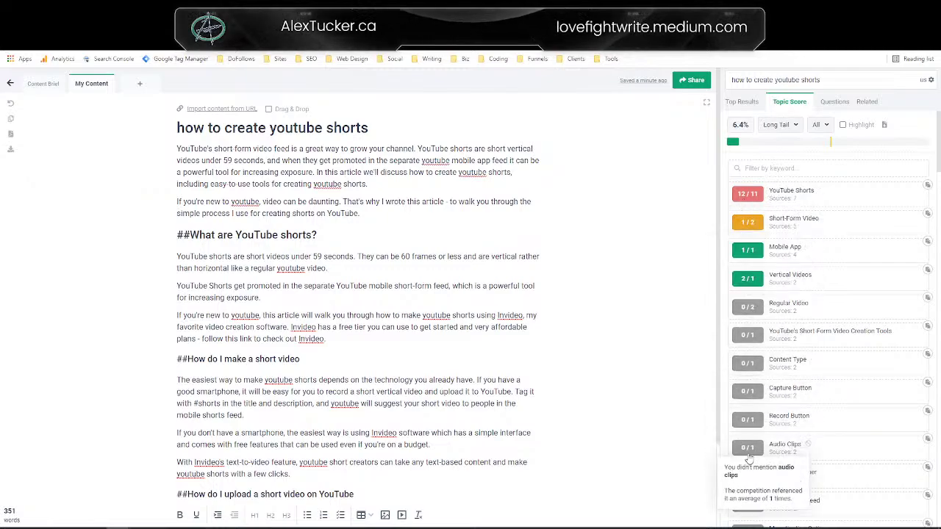
mouse_move(763, 376)
mouse_move(756, 309)
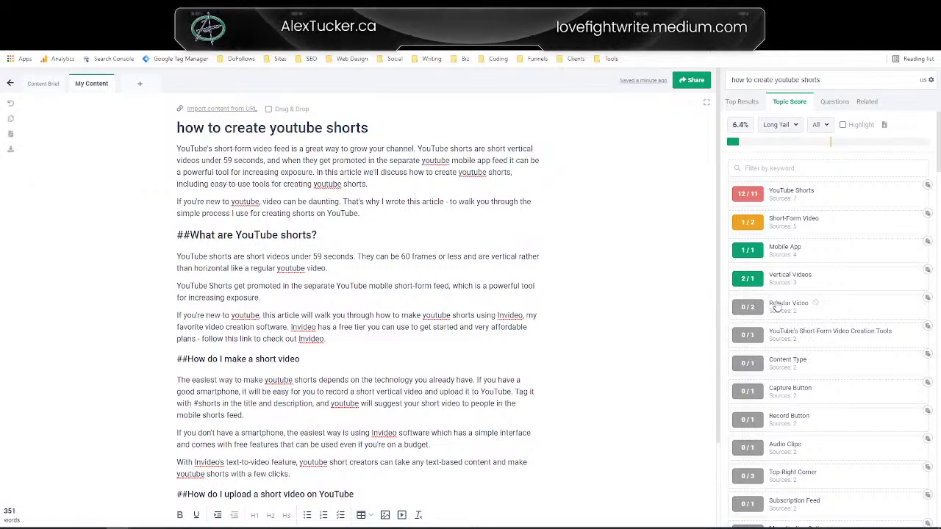
mouse_move(737, 196)
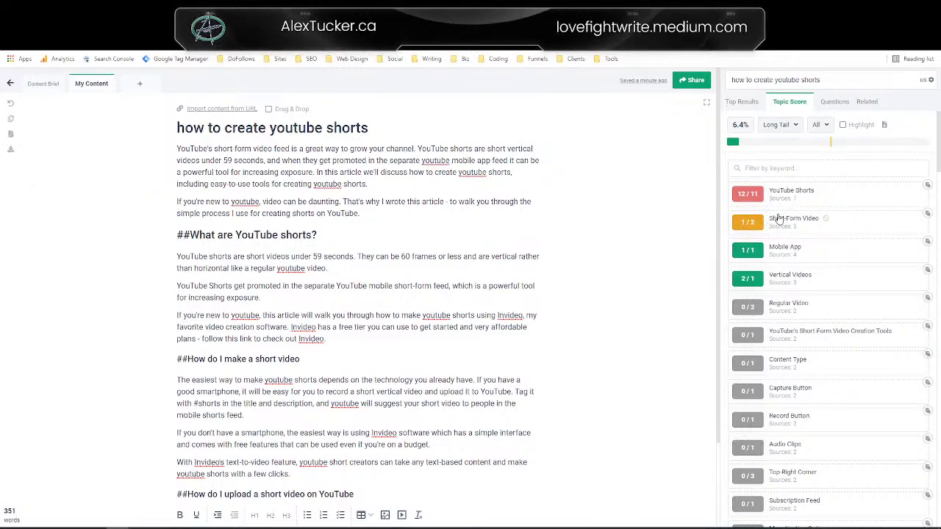
mouse_move(761, 222)
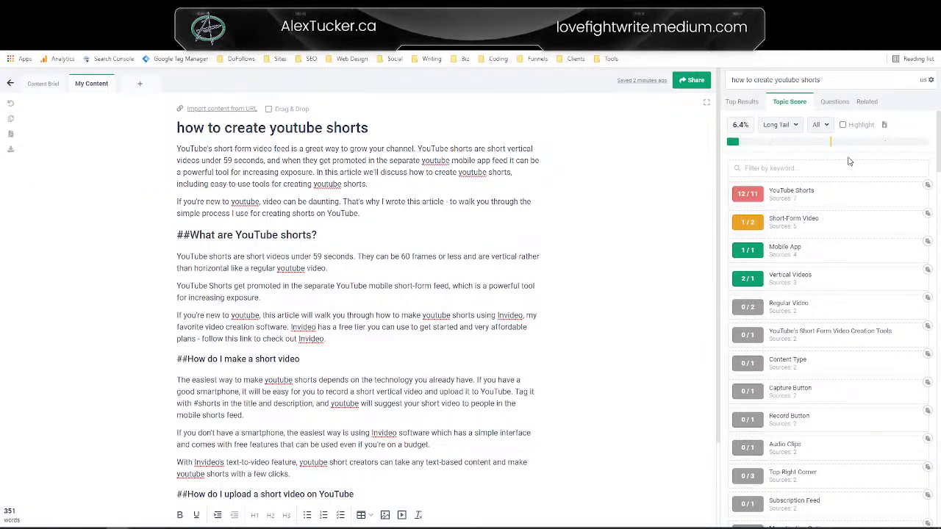
Step: Compare the article's topic usage for Titles and Headers, ending on the Titles topics
click(785, 128)
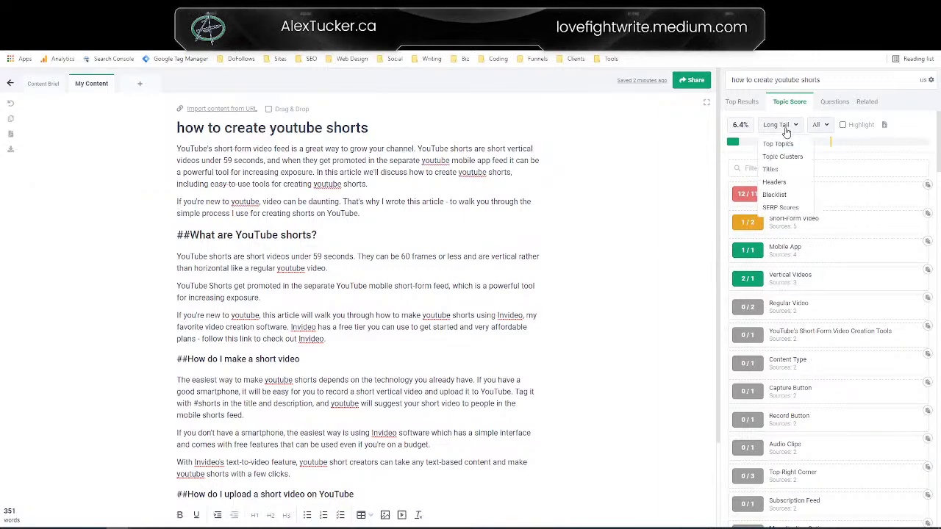
click(771, 169)
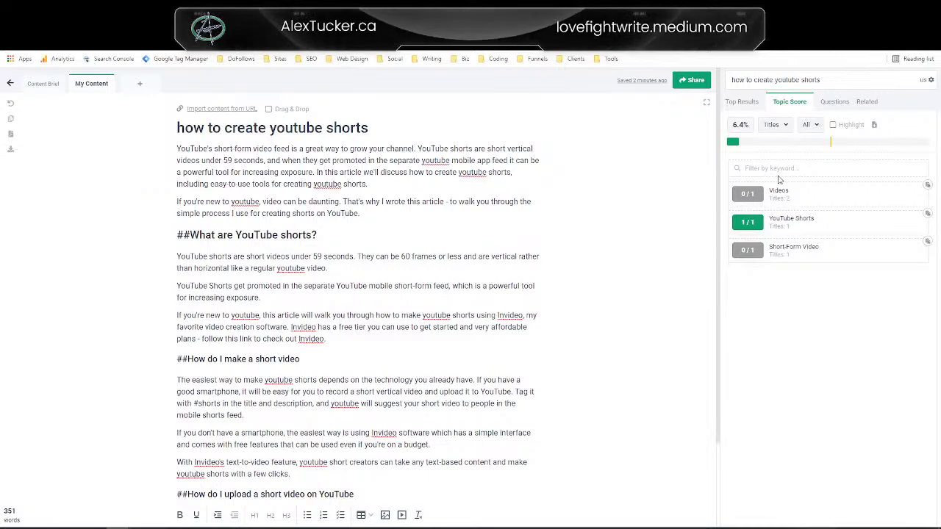
click(781, 128)
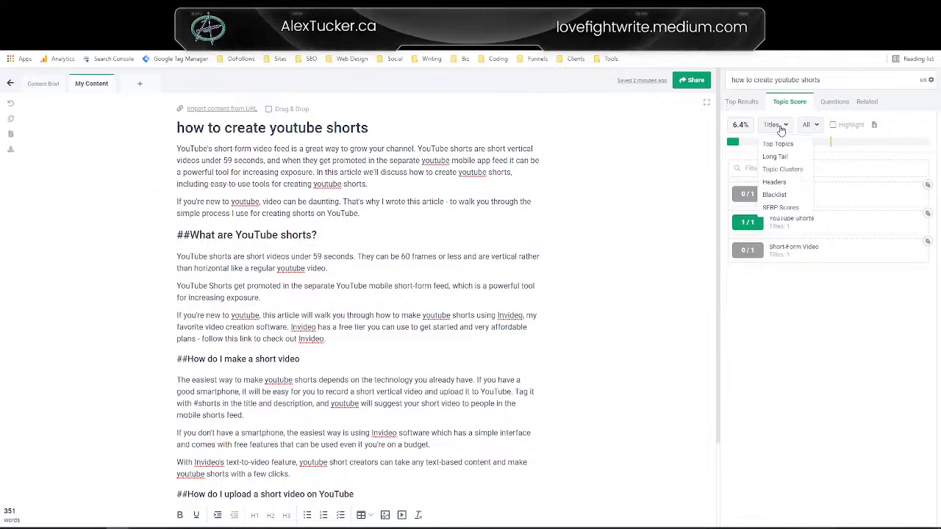
click(777, 183)
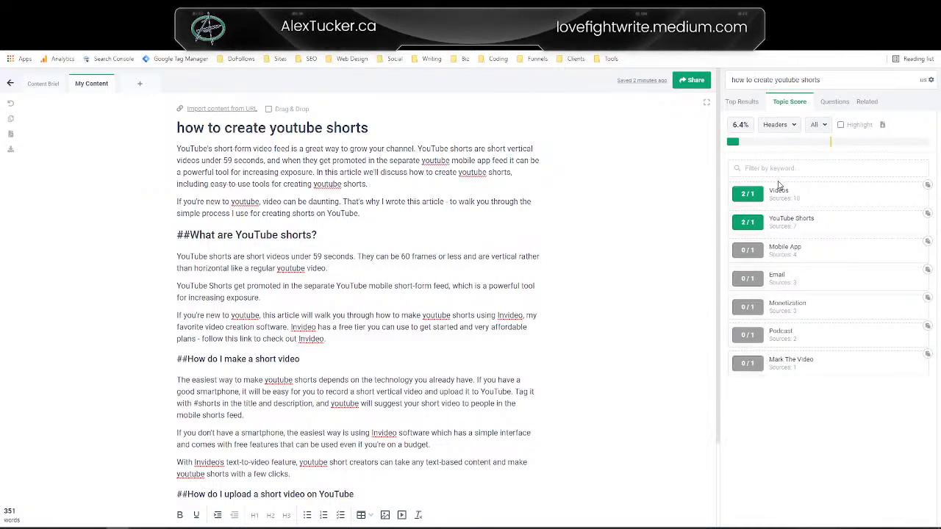
click(784, 126)
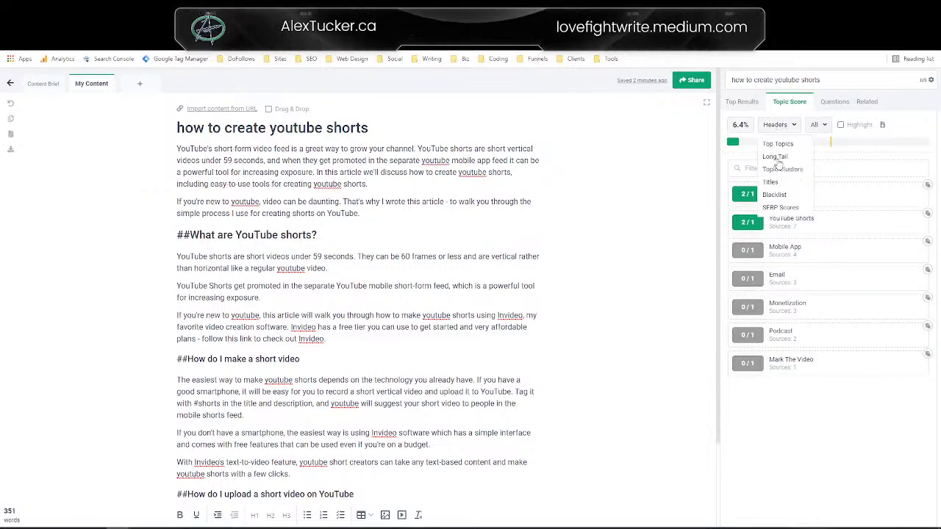
click(771, 182)
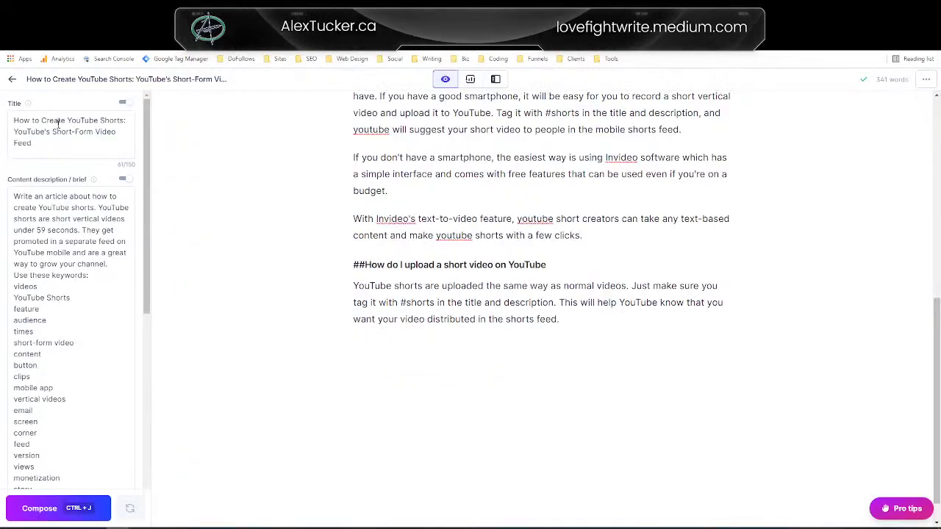
Step: Replace the Frase document title with the Jarvis title "How to Create YouTube Shorts: YouTube's Short-Form Video Feed"
triple_click(58, 125)
key(ctrl+c)
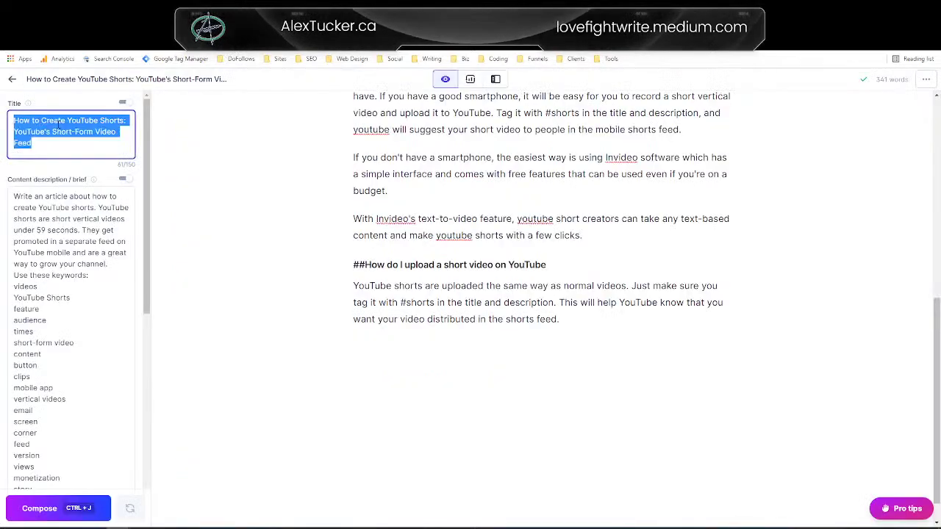
click(63, 122)
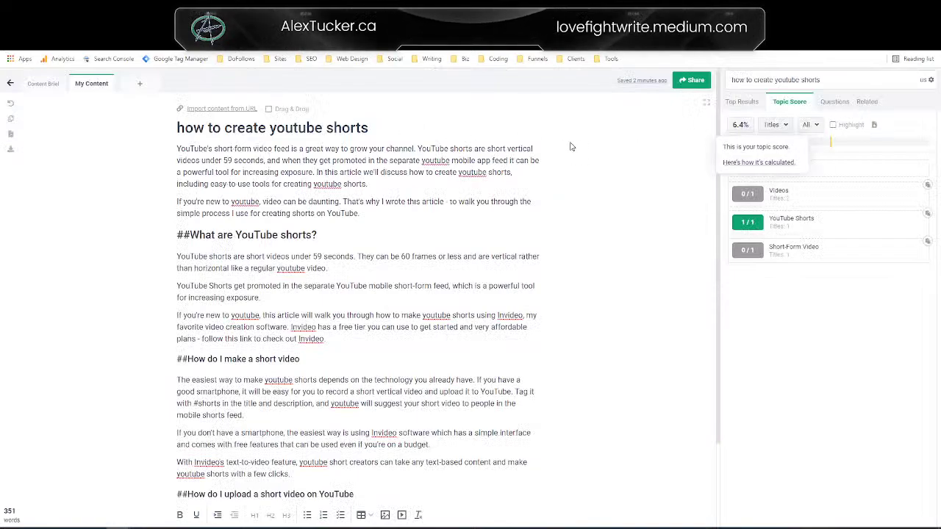
triple_click(283, 127)
key(ctrl+v)
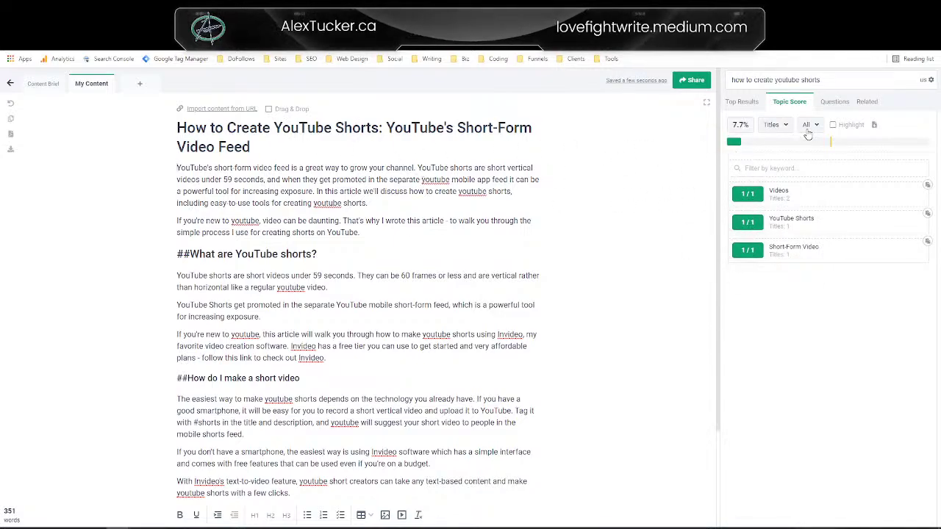
Step: Check which Headers topics the article covers in the topic score
click(778, 125)
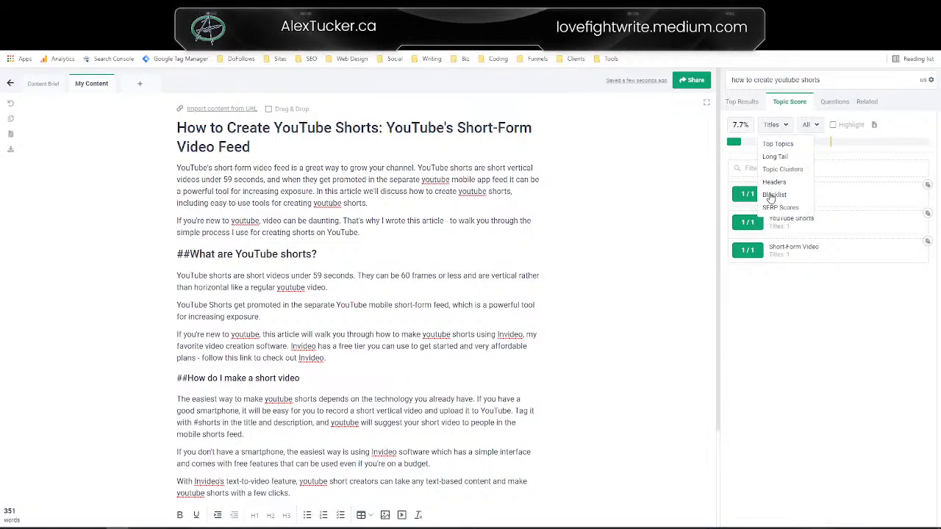
click(771, 182)
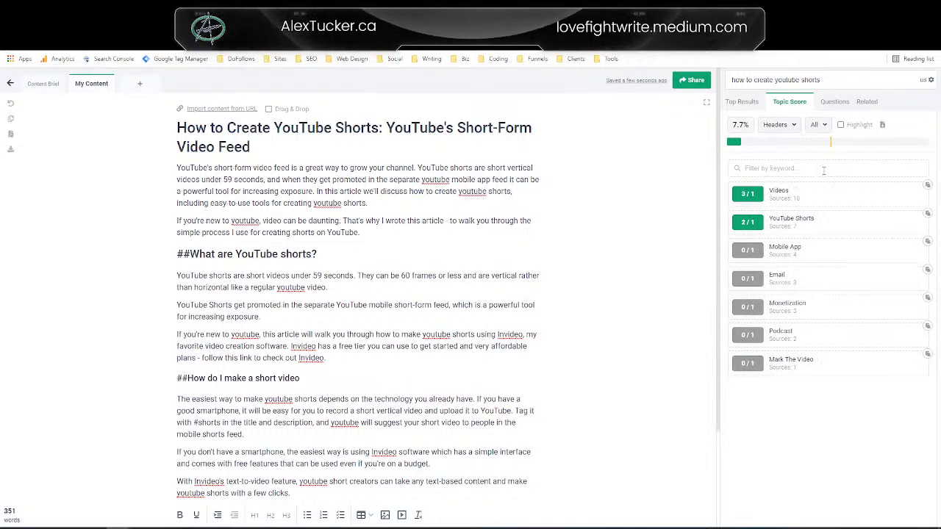
mouse_move(759, 250)
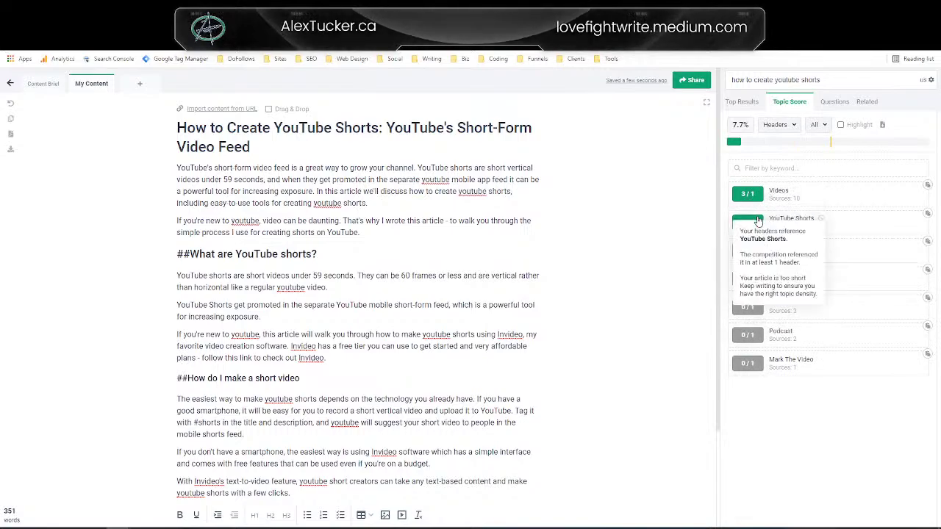
mouse_move(761, 281)
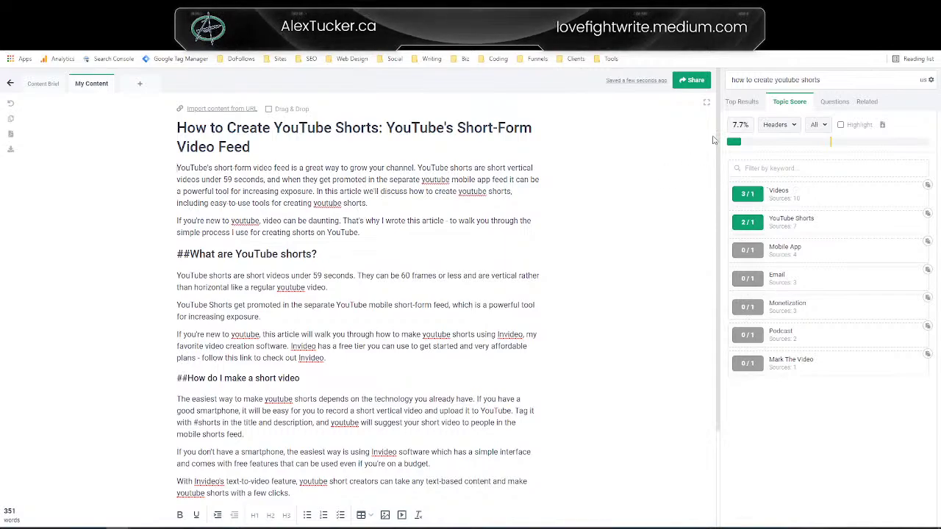
click(780, 124)
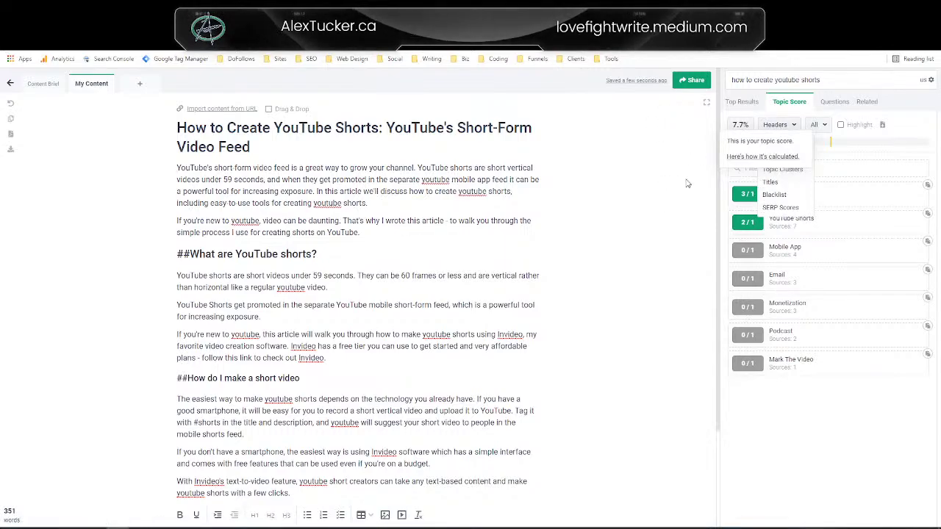
click(792, 124)
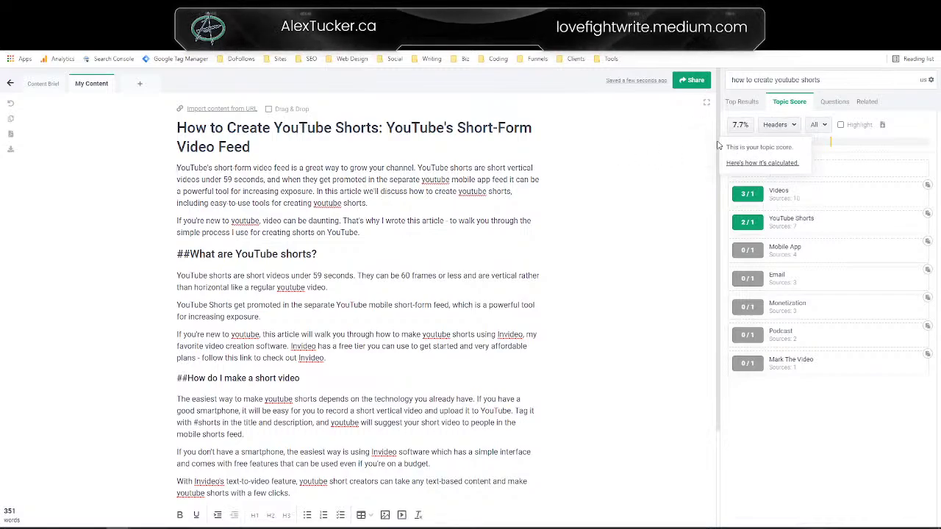
Step: Review the Top Topics and Long Tail topic scores, then return to the Headers topics
click(794, 127)
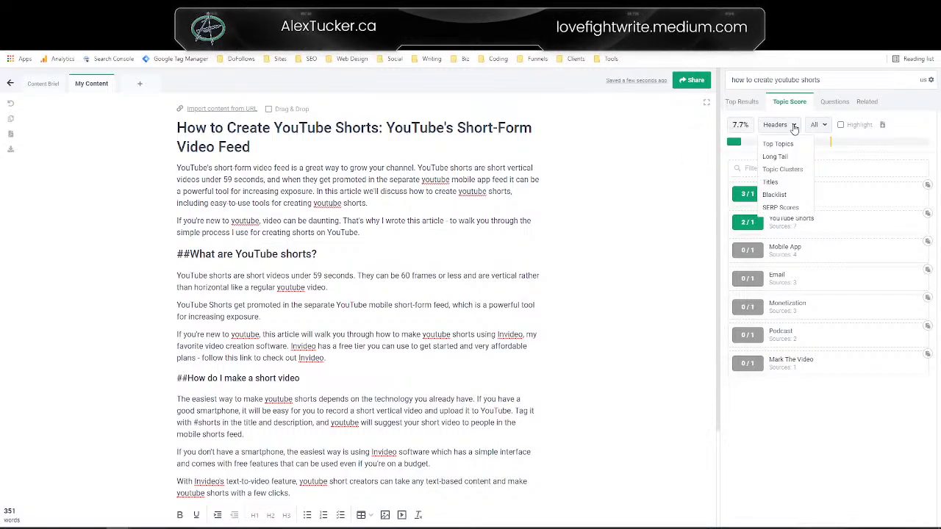
click(778, 144)
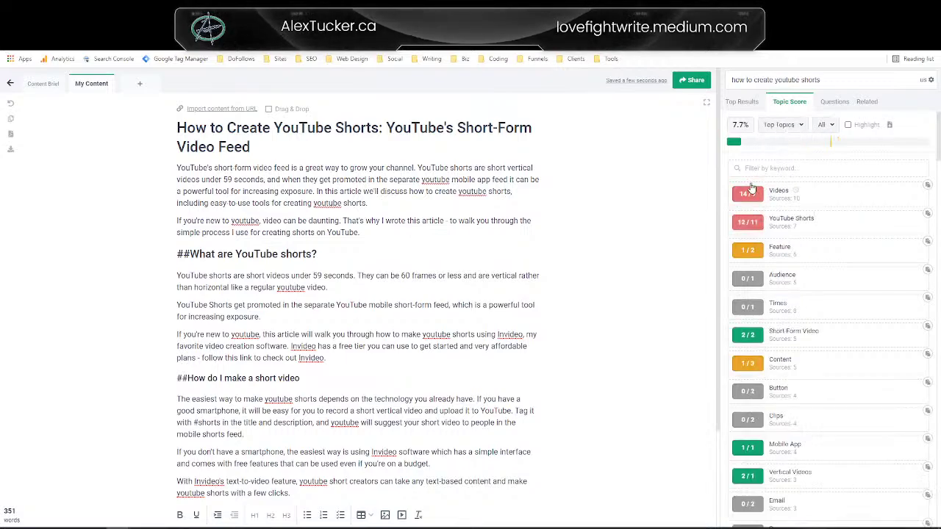
click(781, 125)
click(777, 145)
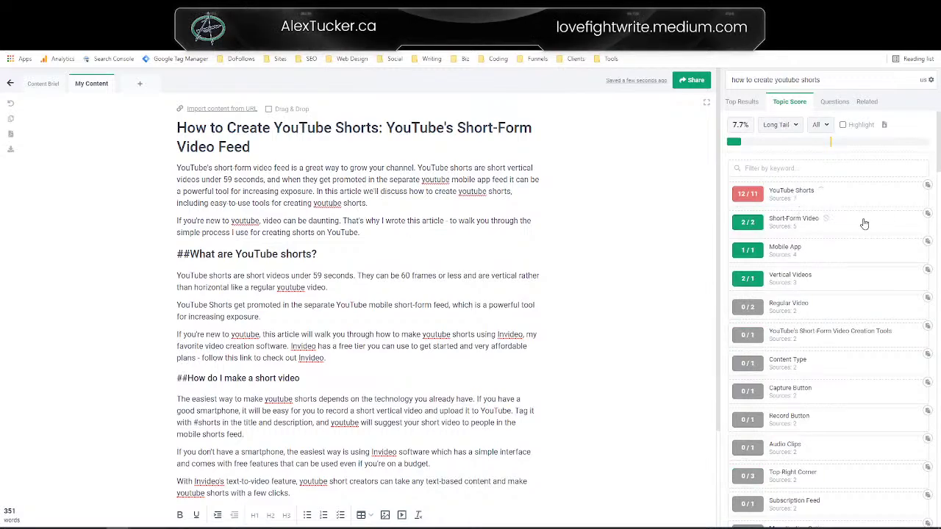
click(784, 128)
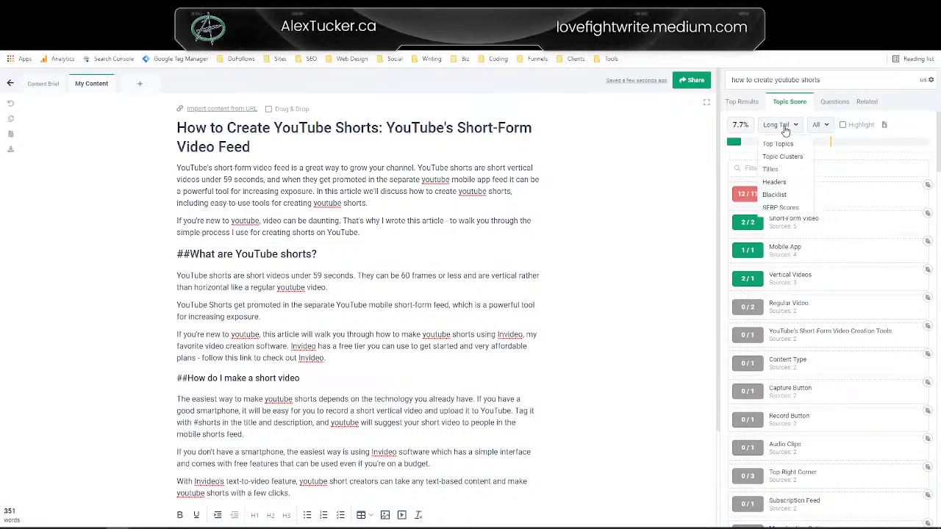
click(774, 182)
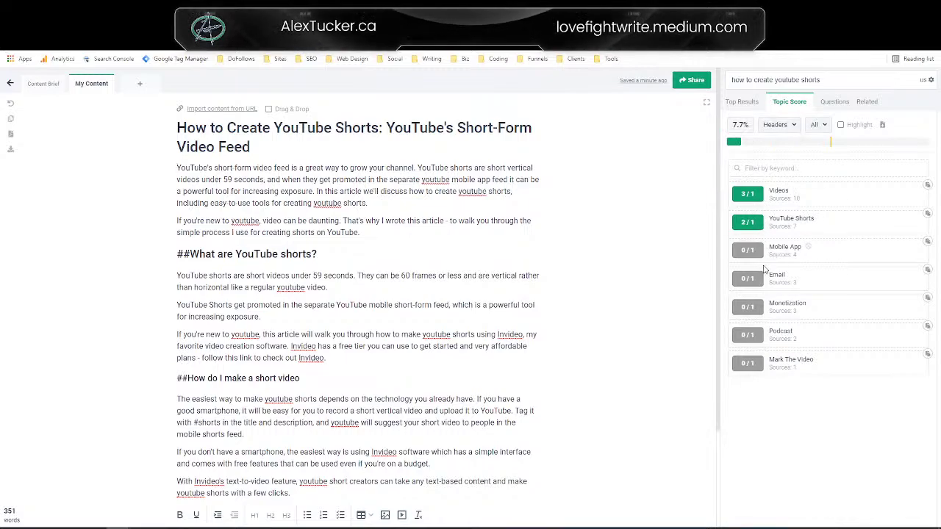
Step: Review the Content Brief's People Also Ask questions and Top 20 Topics for further section ideas
click(45, 86)
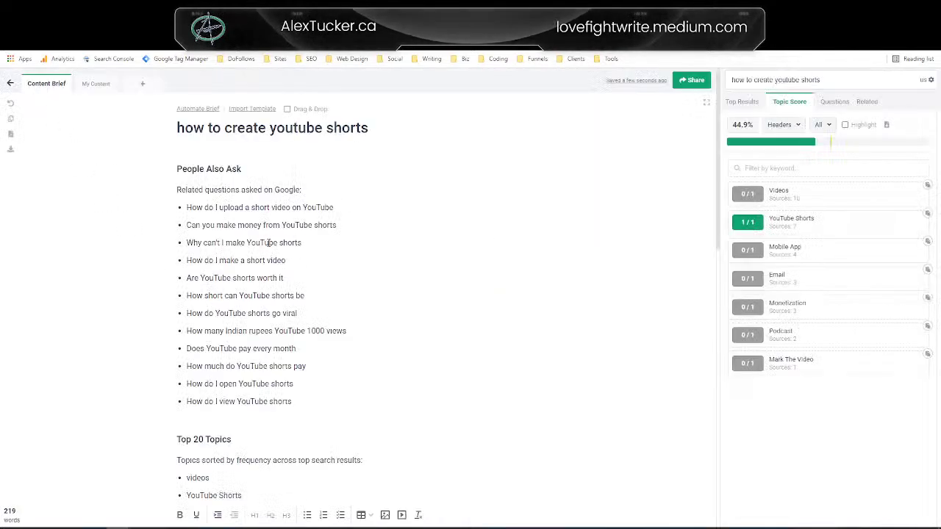
scroll(269, 243, down, 3)
scroll(293, 243, up, 3)
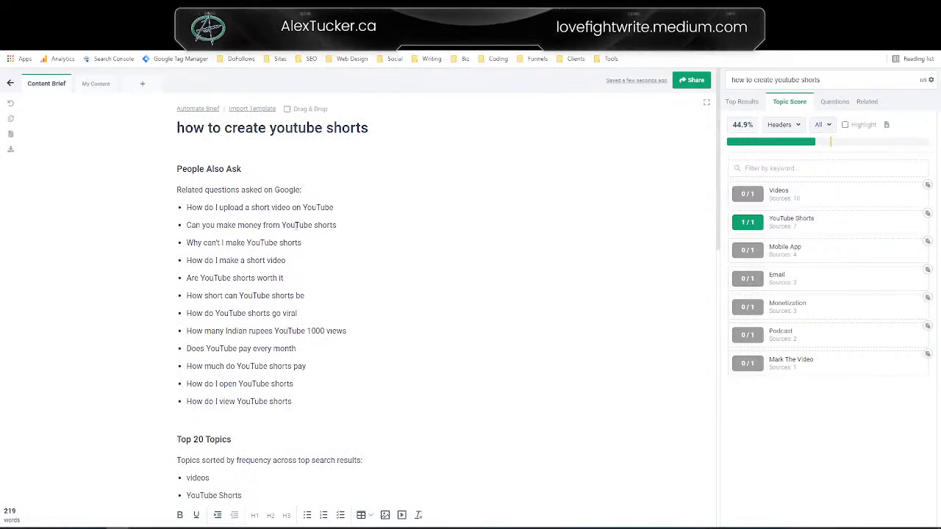
scroll(296, 226, down, 2)
scroll(297, 228, up, 1)
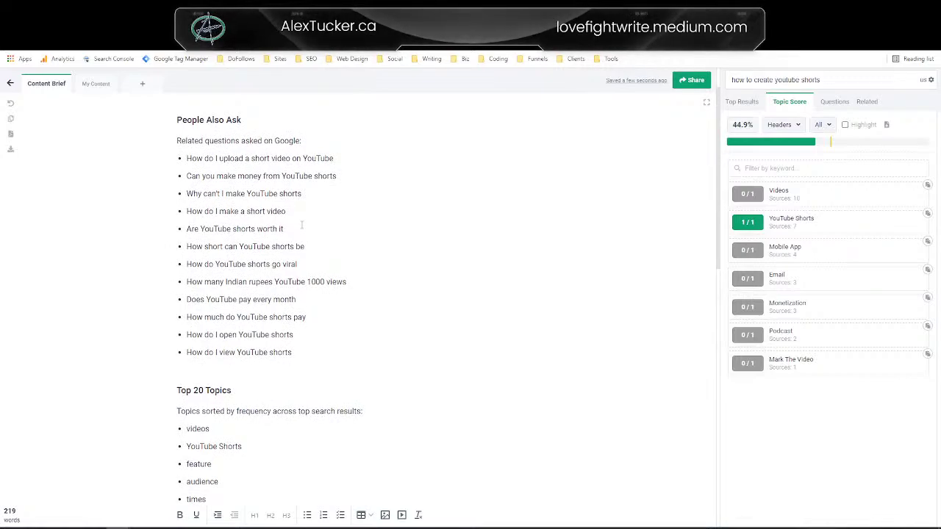
scroll(301, 226, down, 3)
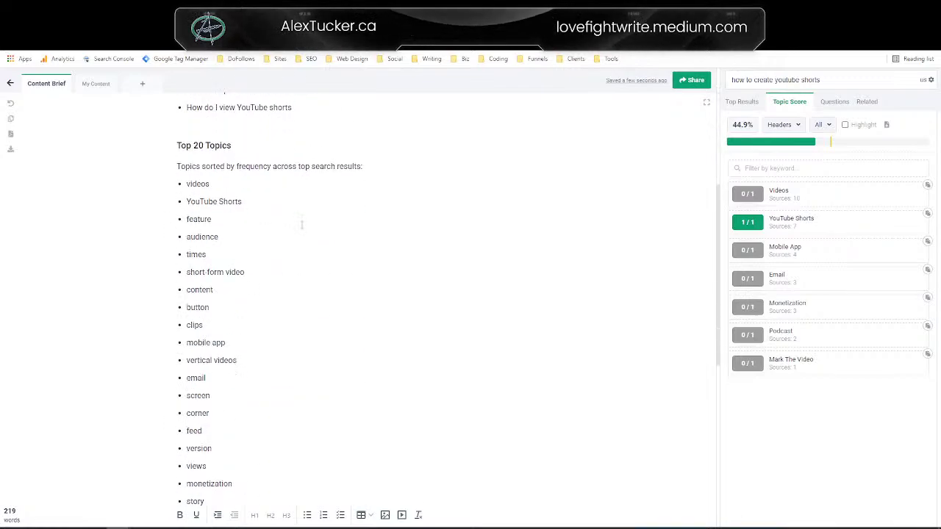
Step: Return to the article content and add the line "FAQ" below the section on uploading a short video
scroll(301, 225, down, 5)
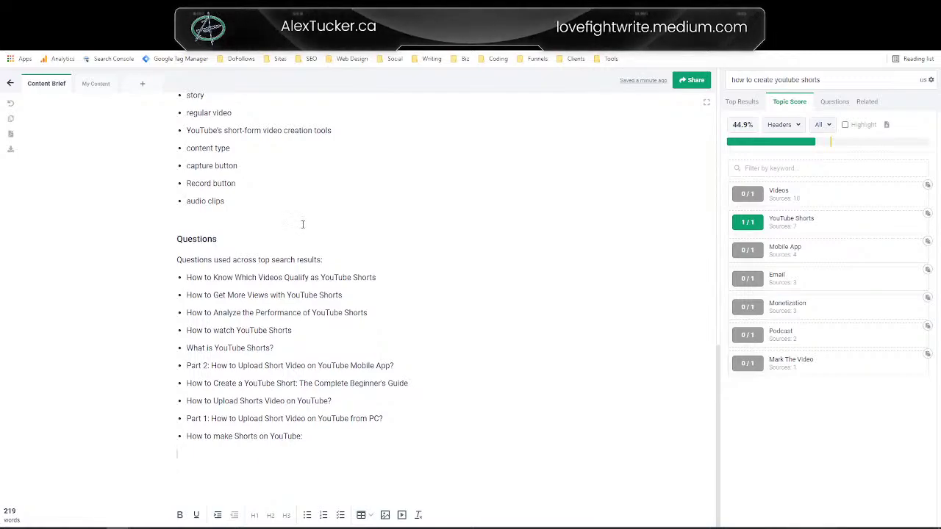
scroll(302, 224, up, 8)
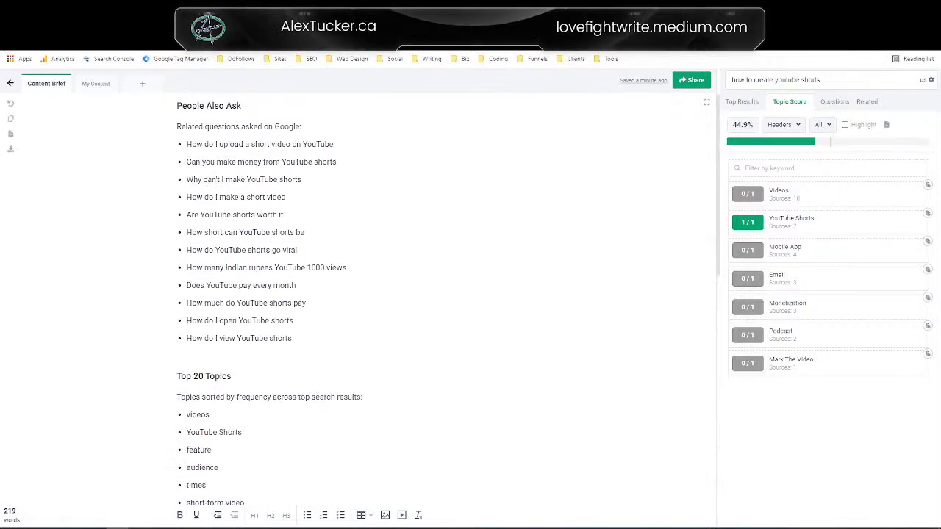
scroll(262, 193, up, 1)
click(94, 84)
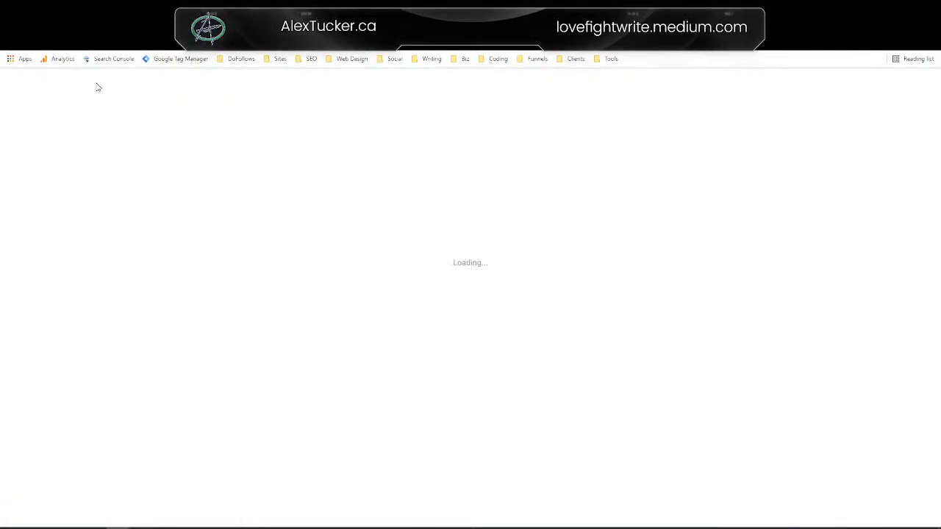
scroll(208, 507, down, 5)
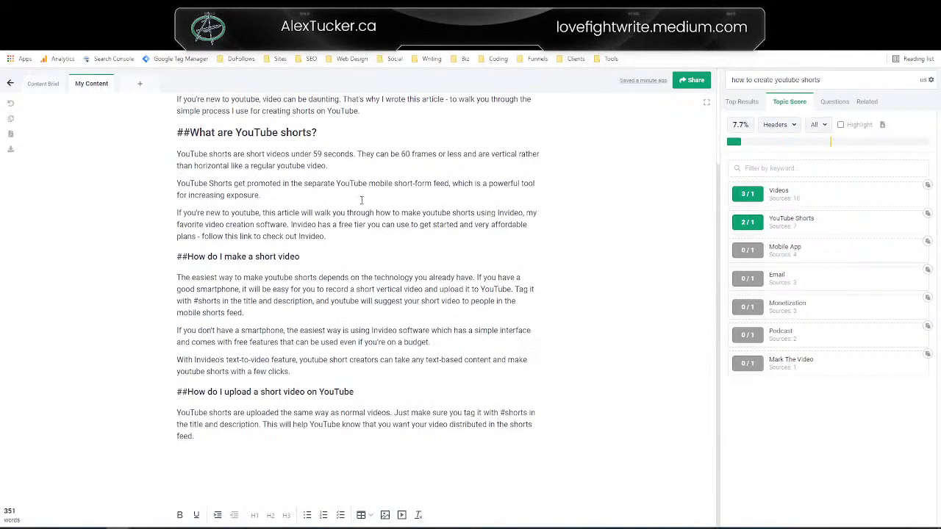
click(213, 455)
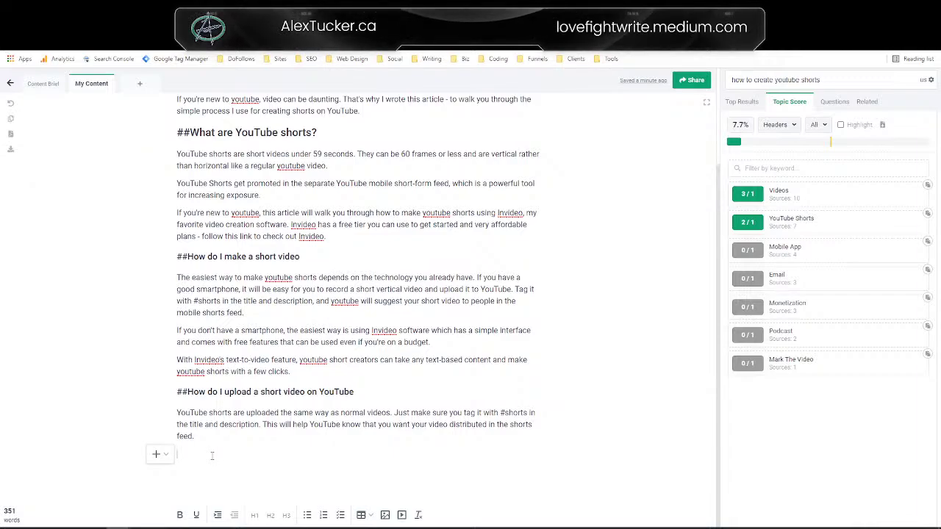
key(Return)
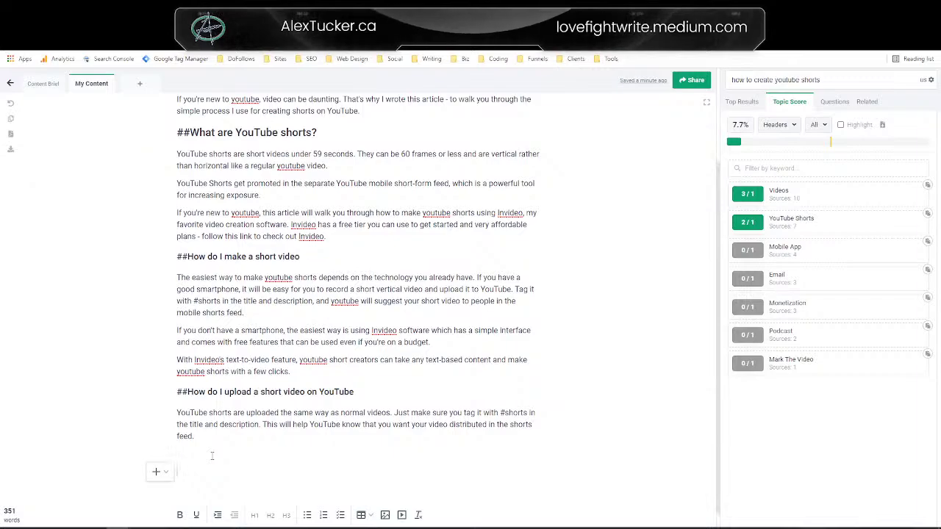
text(FAQ)
key(Return)
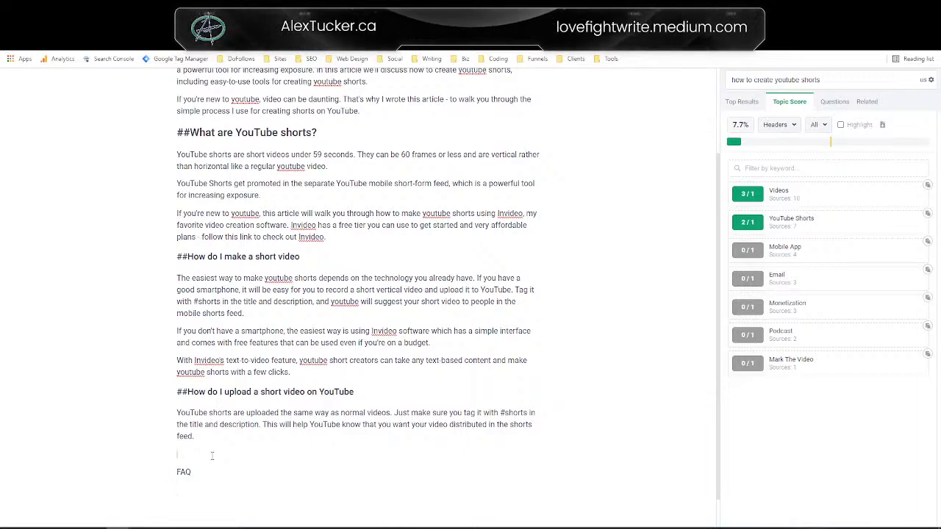
Step: Add the question "How do you build an email list with YouTube and #Shorts?" above the FAQ line
click(212, 456)
text(How d)
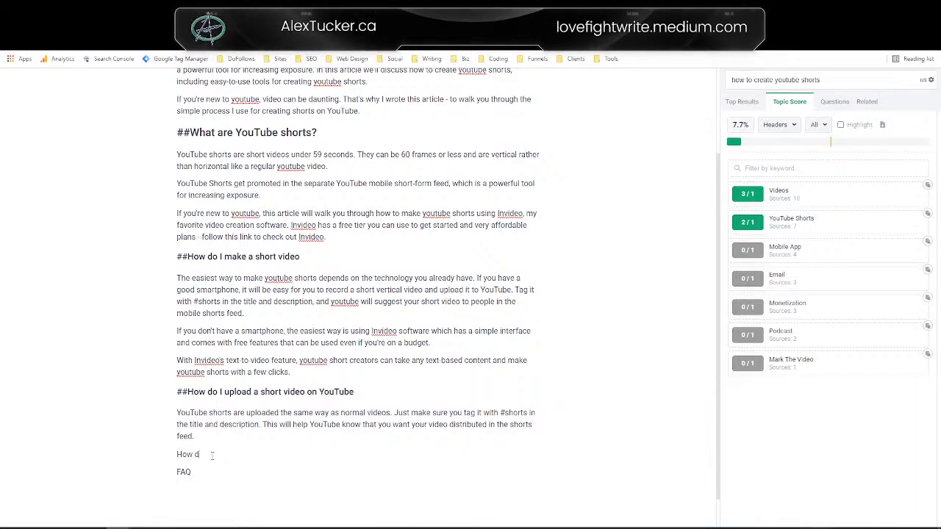
text(o you build an)
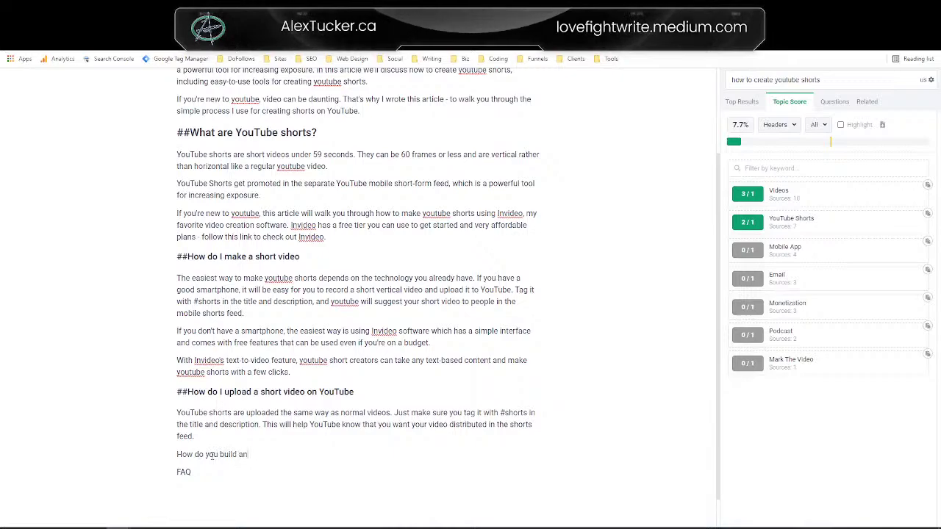
text( email list)
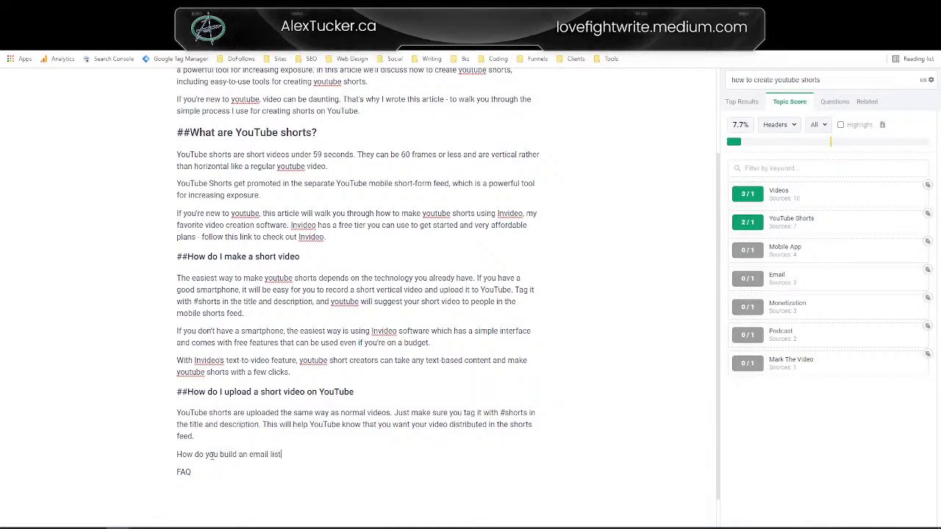
text( with YouTube and S)
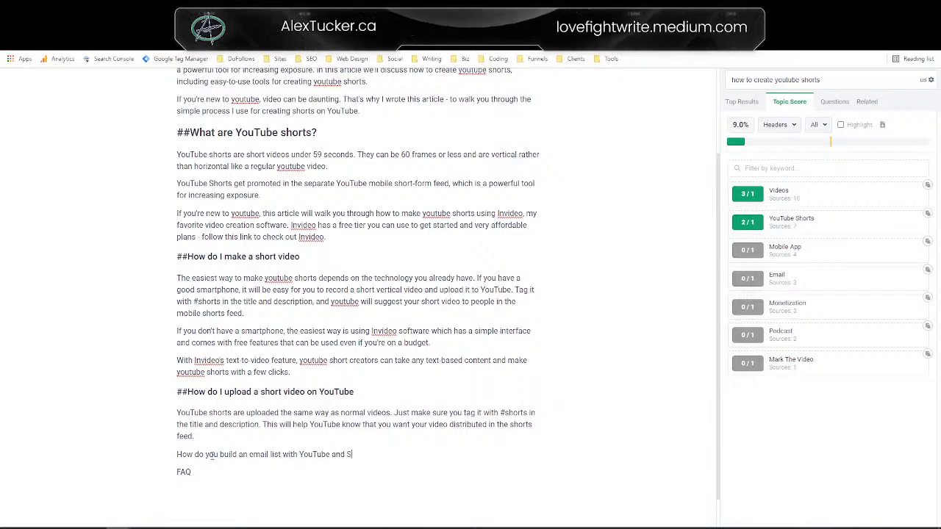
key(BackSpace)
text(#Sho)
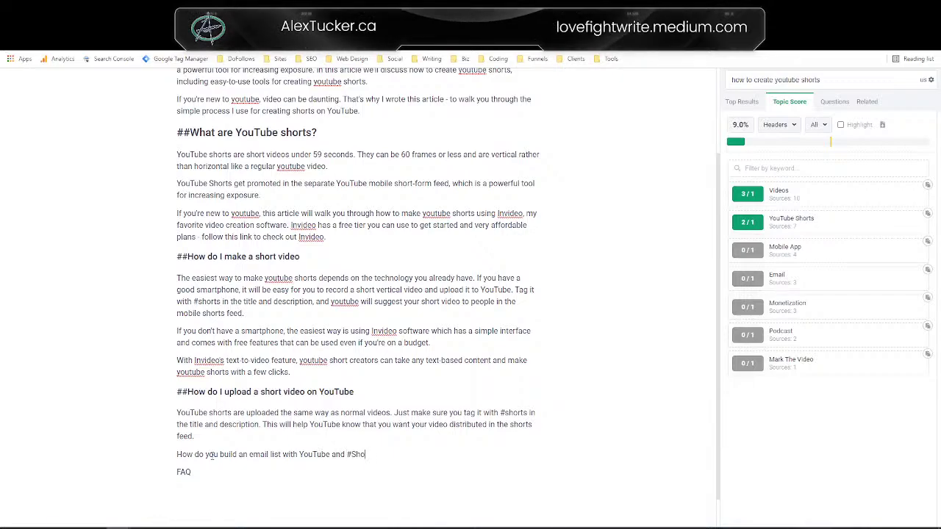
text(rts?)
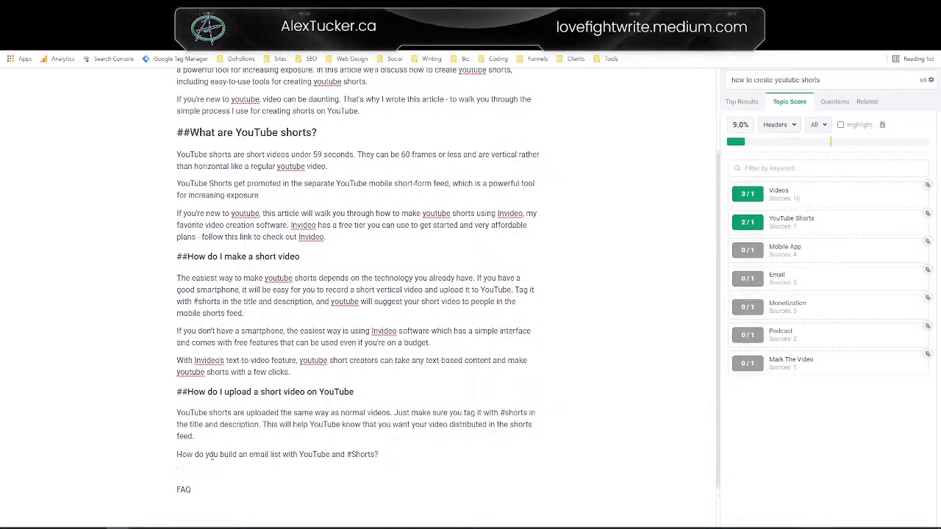
Step: Add the question "Do shorts affect monetization on YouTube?" below the email list question
text(Do)
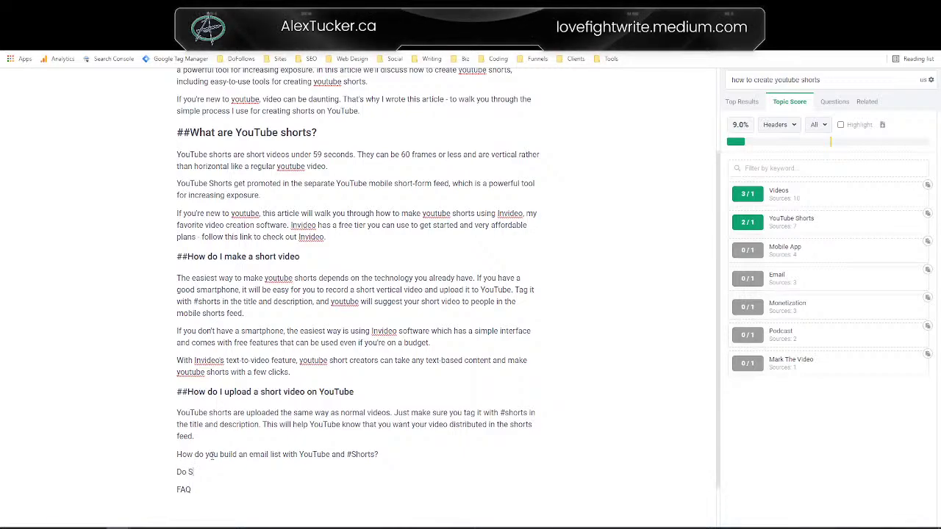
text( s)
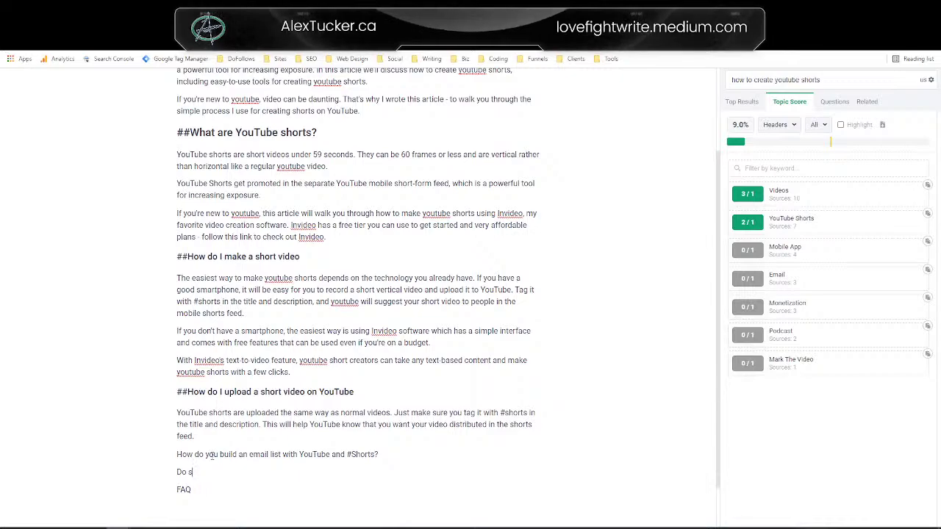
text(horts affect mon)
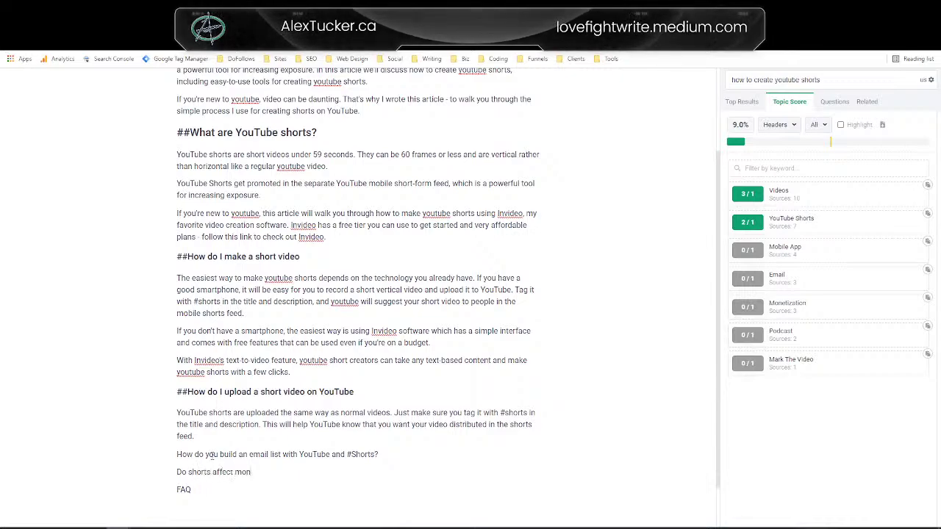
text(etization on YouTube?)
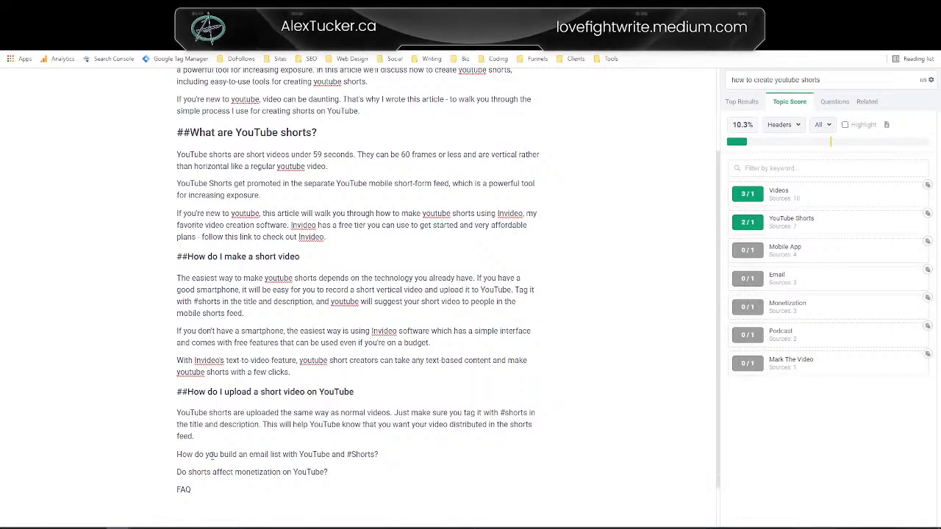
Step: Move the email list and monetization questions below the FAQ line
mouse_move(346, 454)
mouse_down()
mouse_move(177, 455)
mouse_move(353, 470)
mouse_up()
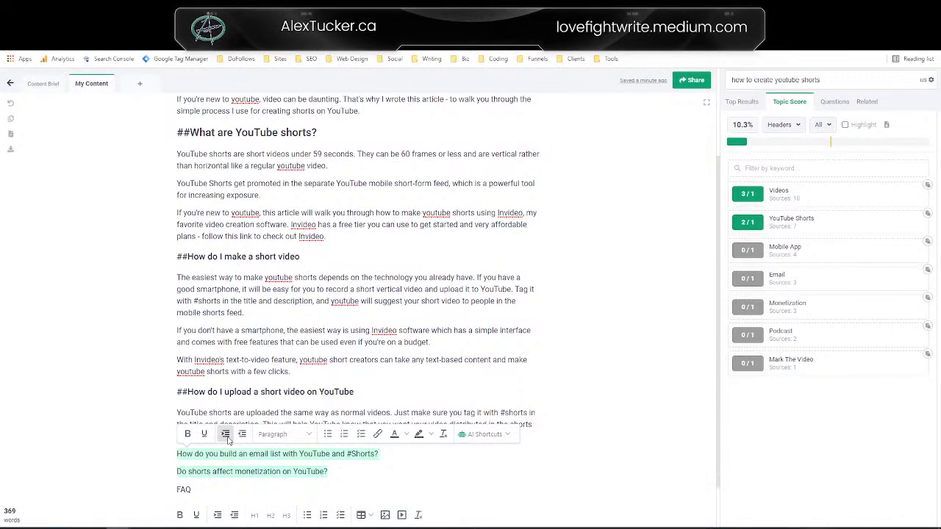
key(BackSpace)
key(ctrl+z)
key(ctrl+z)
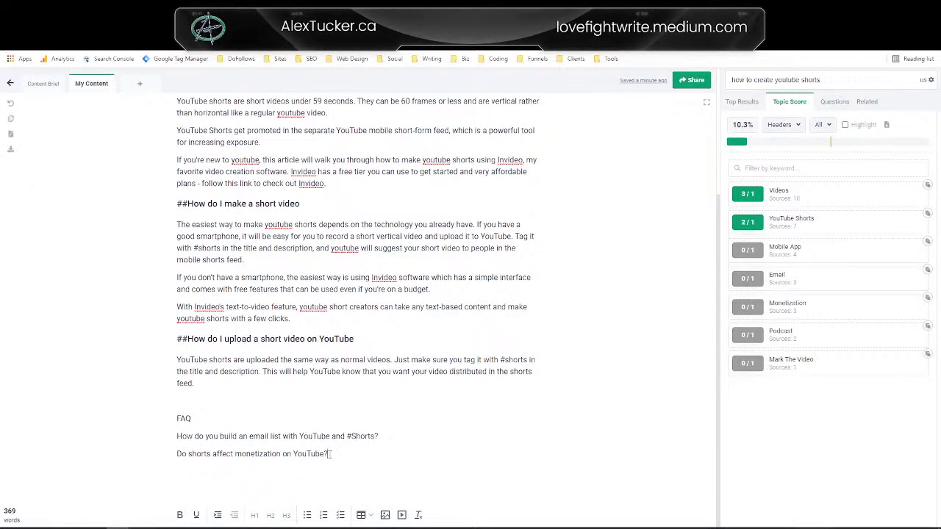
Step: Format the email list and monetization questions as Header 3
drag(329, 453, 176, 436)
click(315, 420)
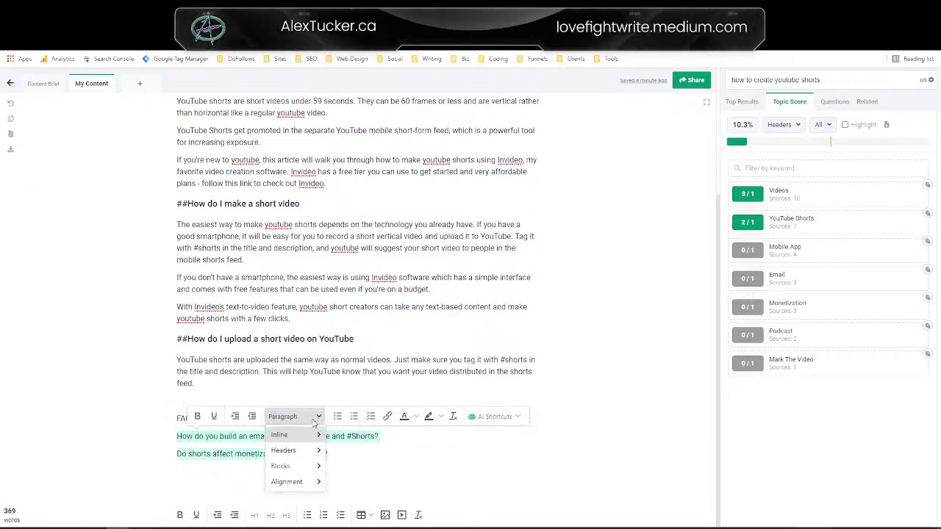
mouse_move(309, 450)
click(340, 336)
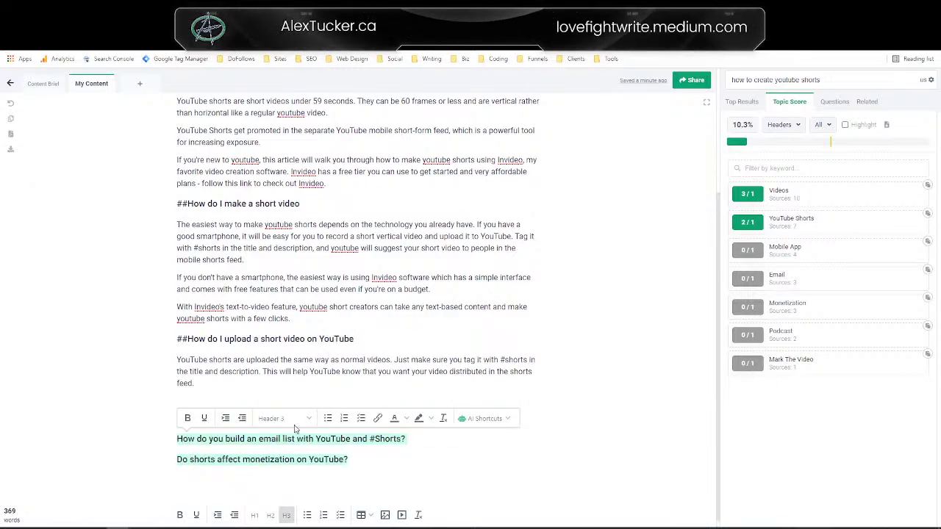
Step: Format the FAQ line above the two questions as Header 2
click(294, 419)
text(FAQ)
key(shift+Home)
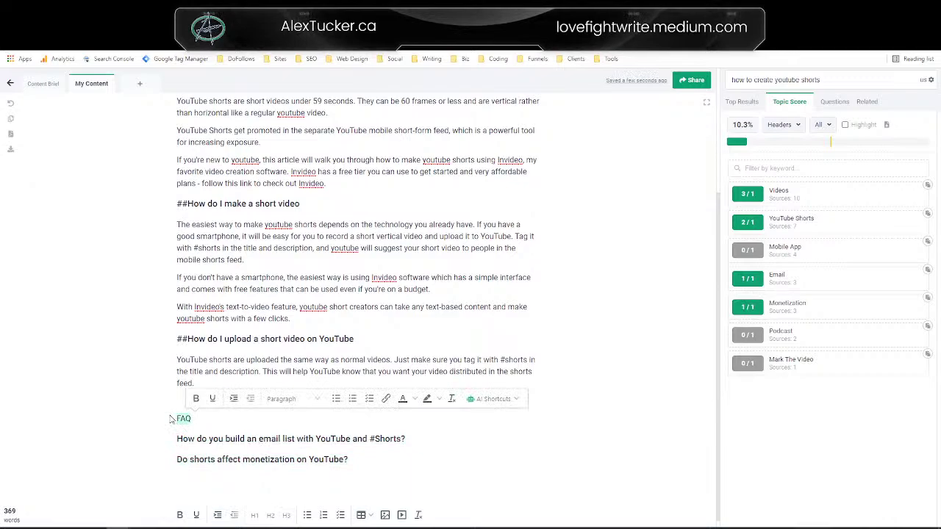
click(283, 401)
mouse_move(287, 431)
click(364, 450)
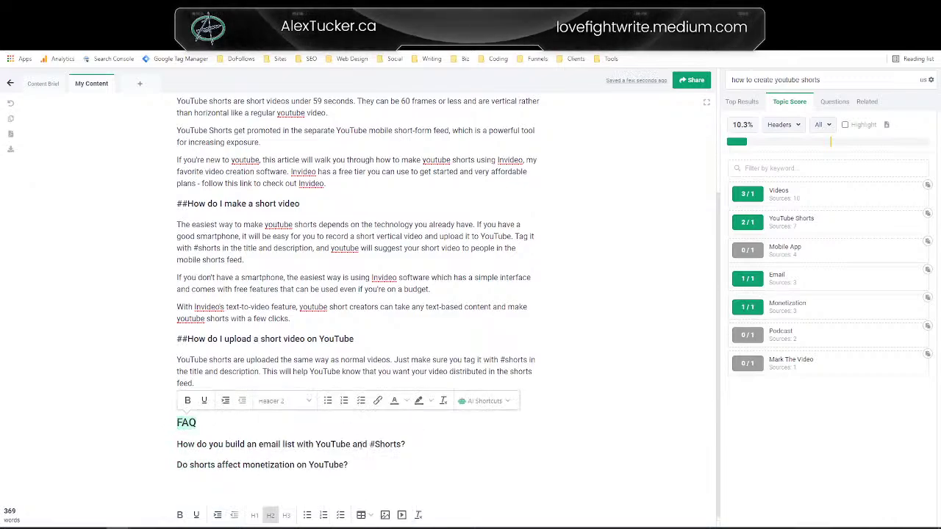
click(209, 383)
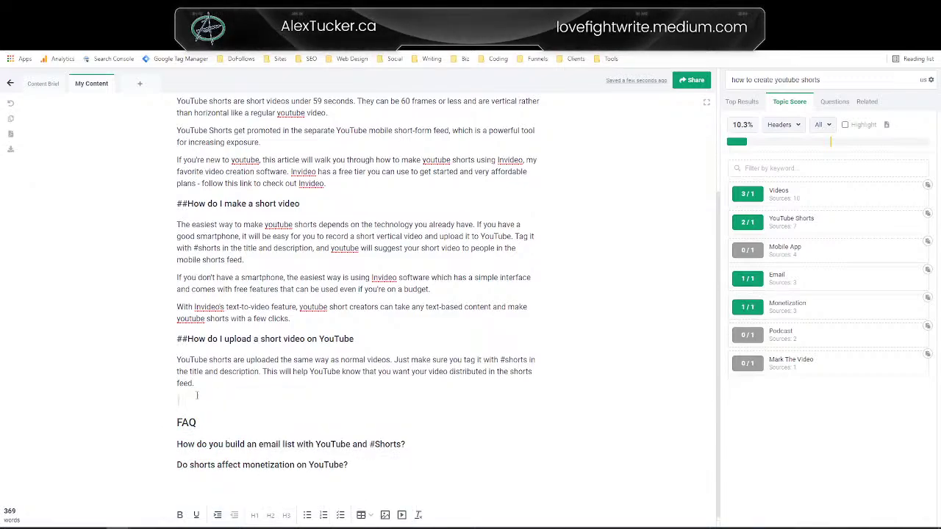
Step: Remove the leading "##" from the headings on uploading a short video, making a short video and what YouTube shorts are
click(186, 339)
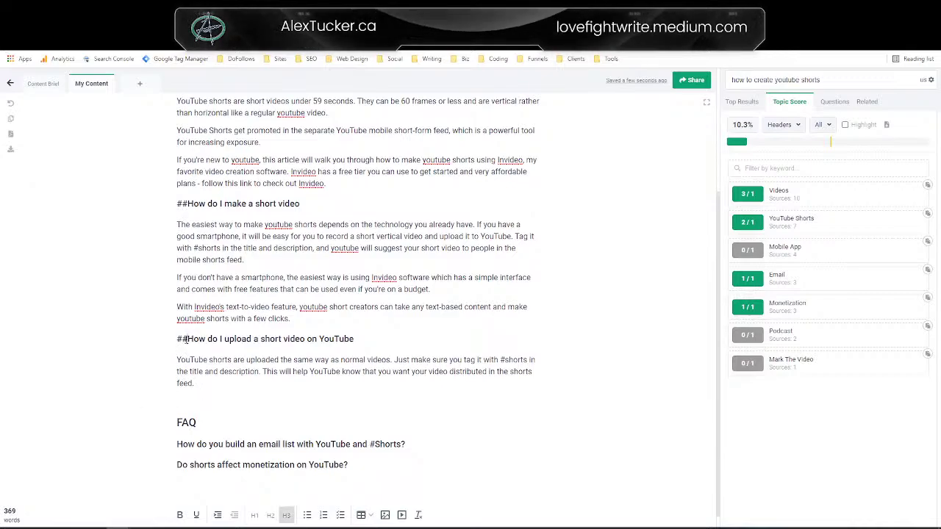
drag(186, 339, 177, 339)
key(BackSpace)
drag(187, 204, 179, 204)
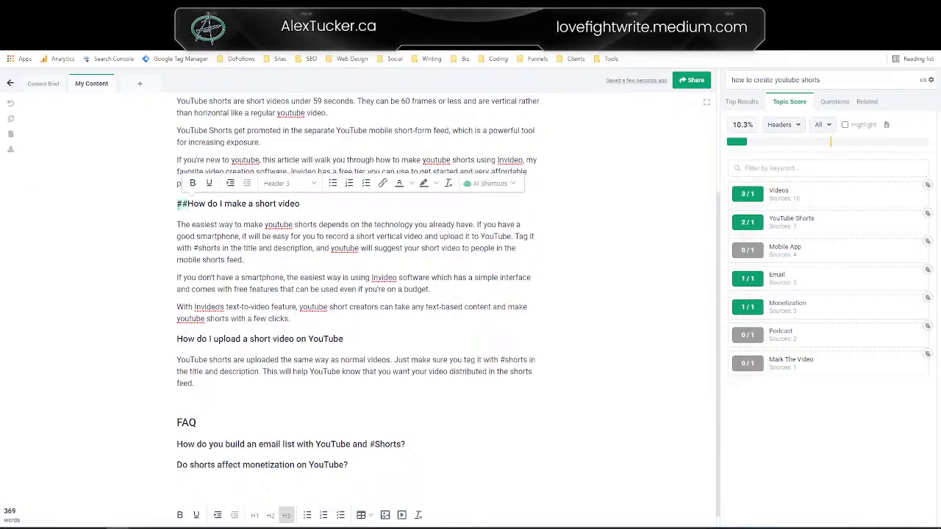
key(BackSpace)
scroll(358, 294, up, 5)
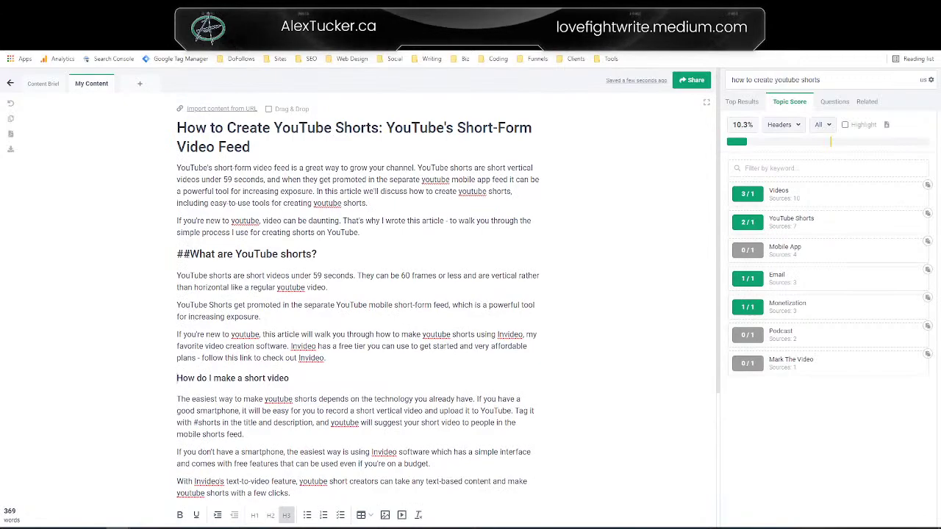
drag(190, 254, 176, 254)
key(BackSpace)
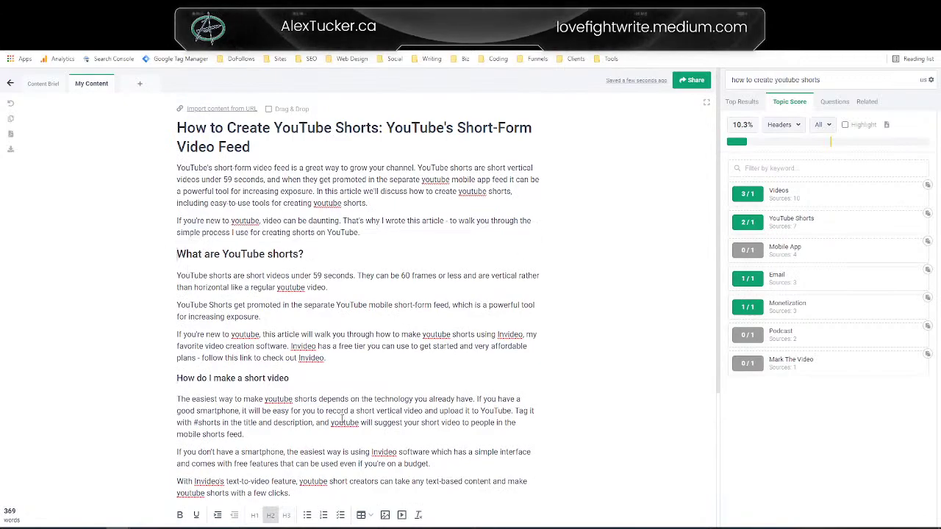
Step: Switch the topic score to Top Topics and check which topics the article underuses or overuses
click(801, 127)
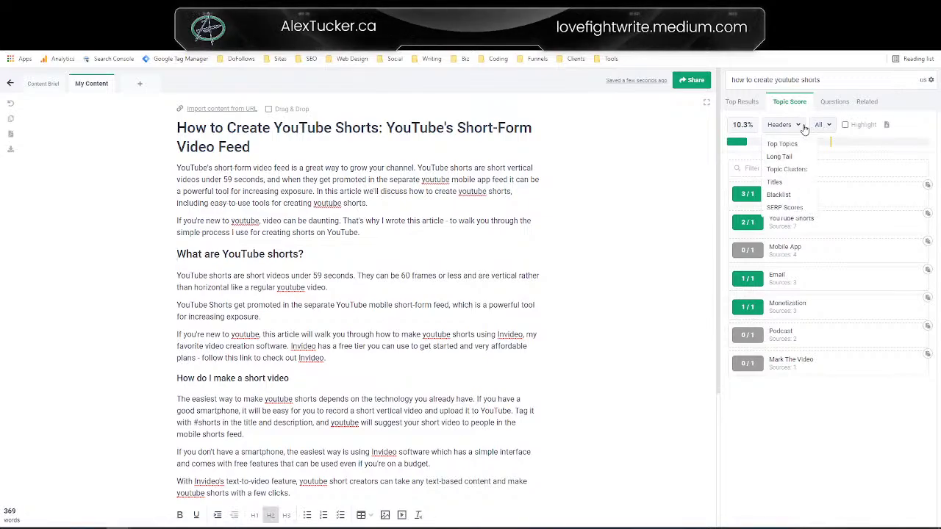
click(783, 144)
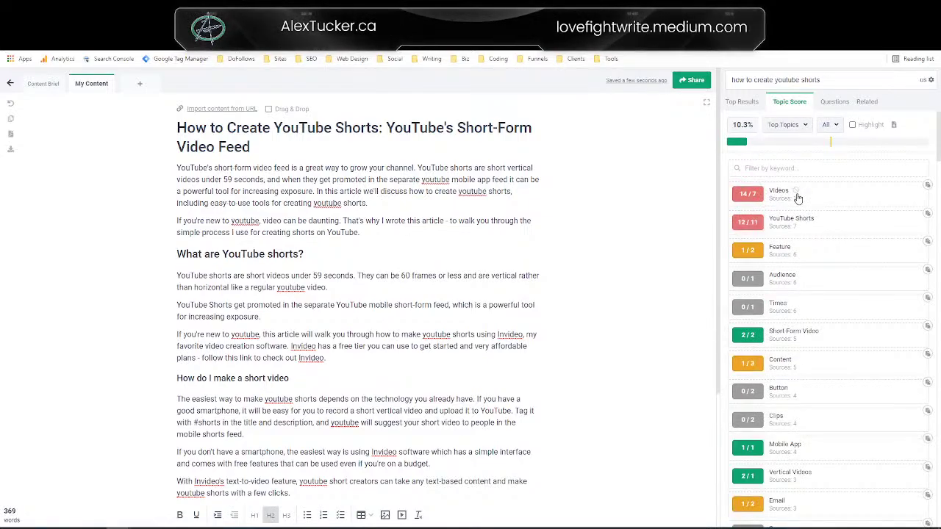
mouse_move(744, 127)
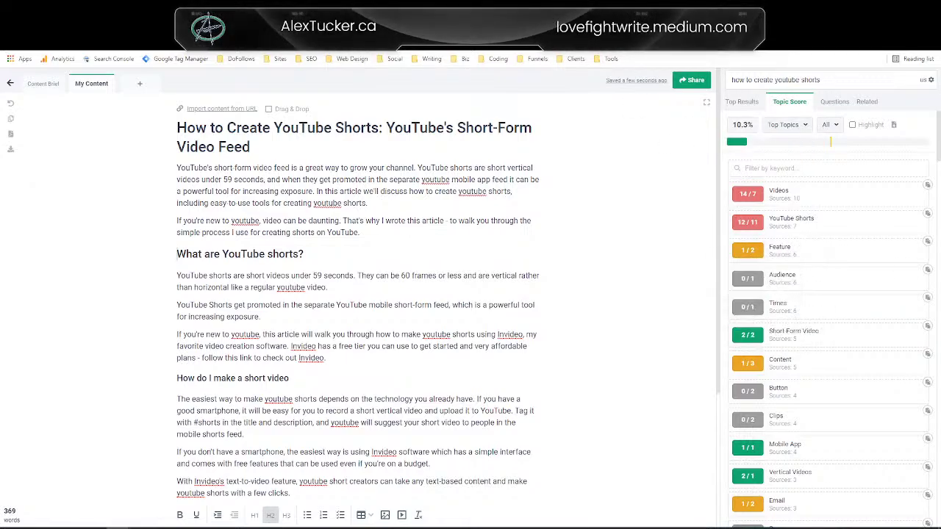
mouse_move(757, 287)
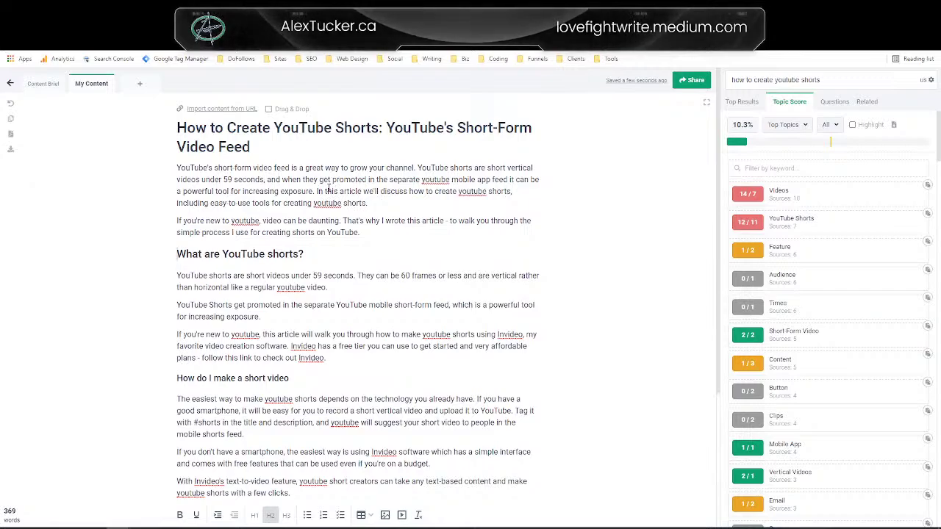
Step: Replace "video" with "building an audience" in the second introductory paragraph and turn on topic highlighting in the article
double_click(272, 221)
text(building an au)
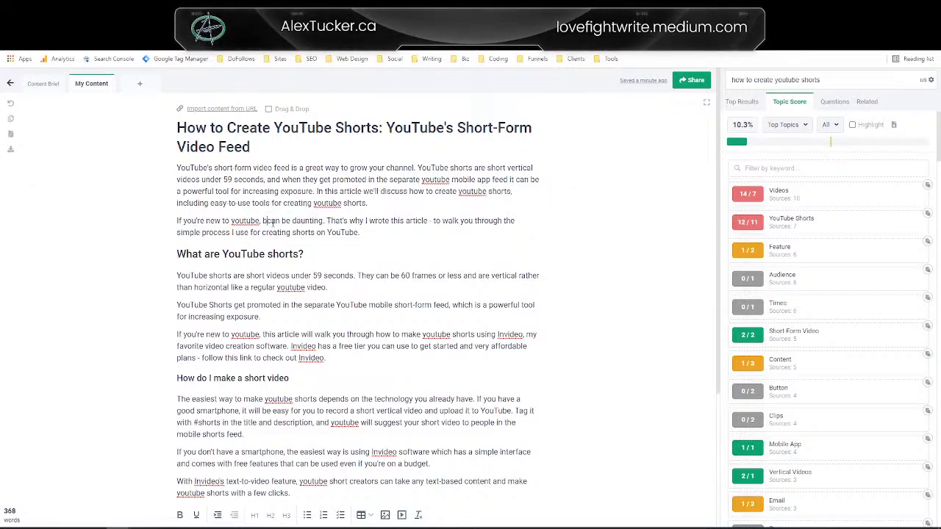
text(dience)
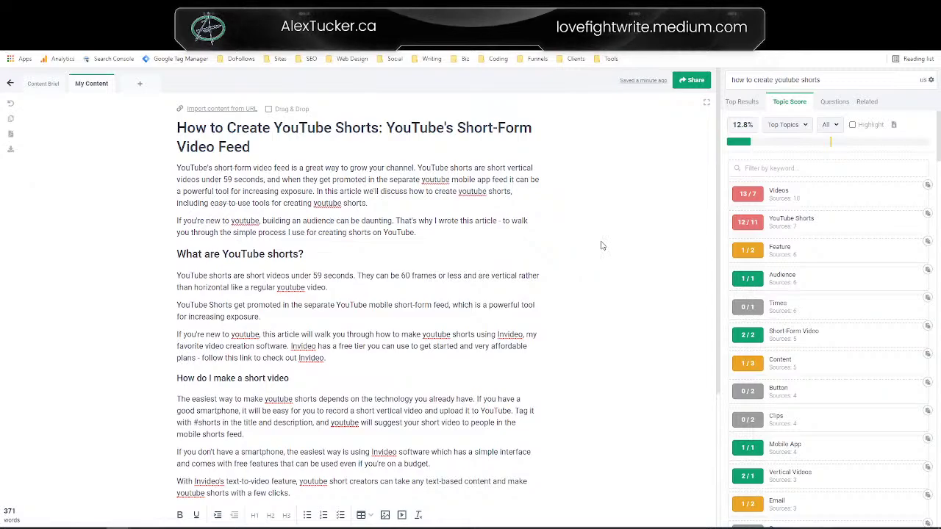
click(852, 125)
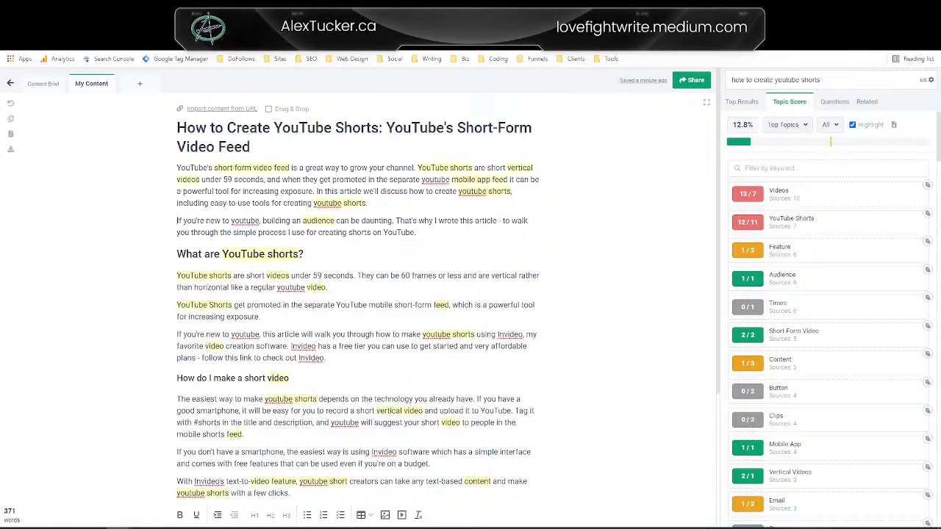
Step: Review the highlighted topics across the article, turn topic highlighting off, and check how competing pages mention the Times topic
scroll(398, 256, down, 3)
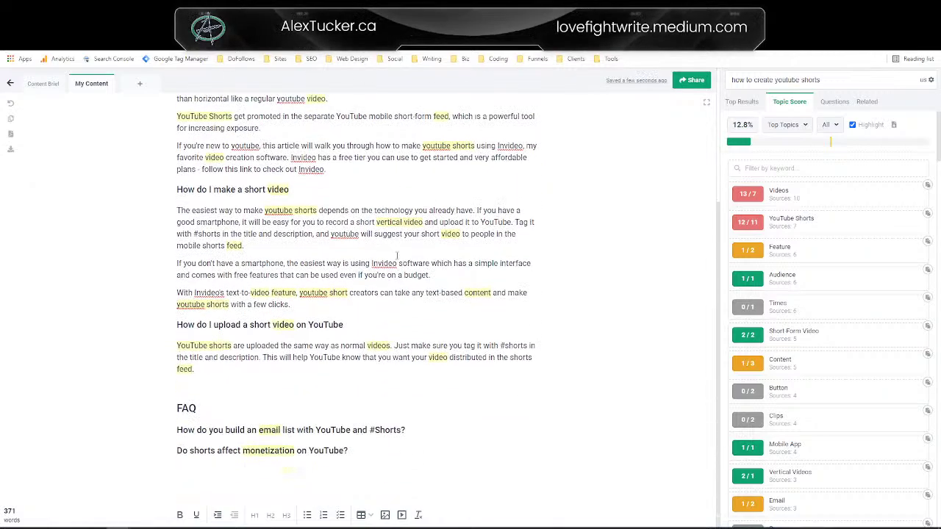
scroll(398, 256, up, 3)
click(853, 125)
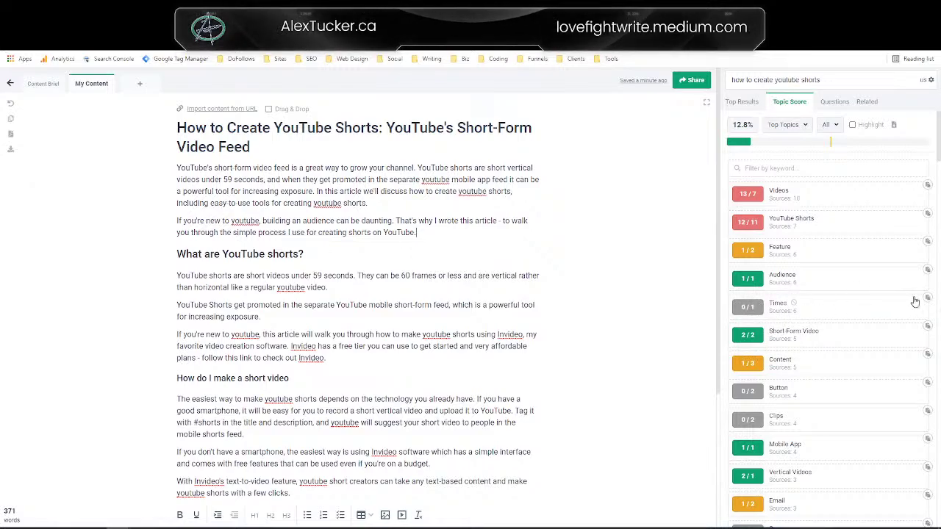
click(841, 313)
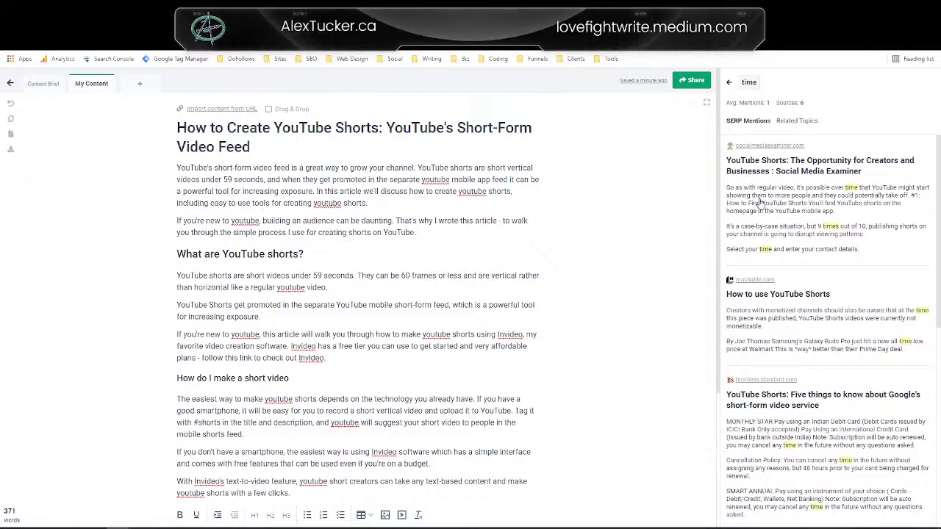
click(730, 85)
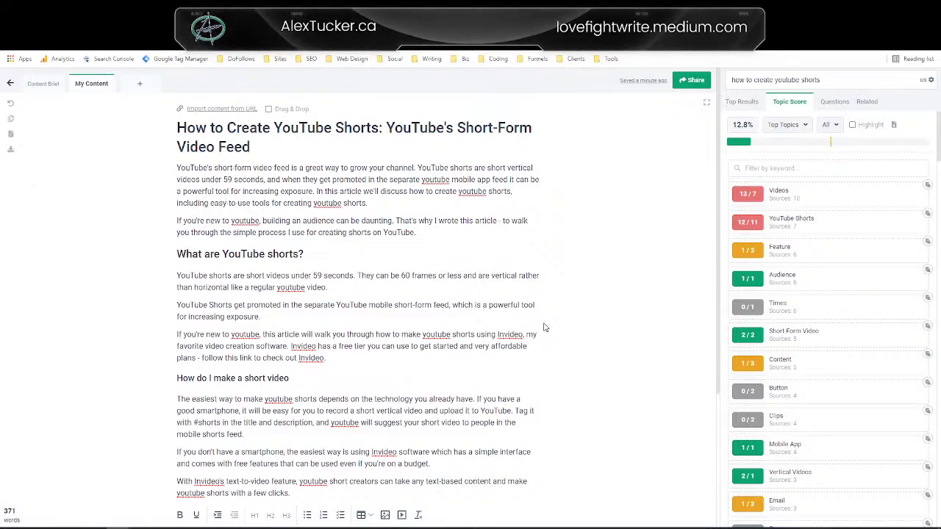
text(Read through)
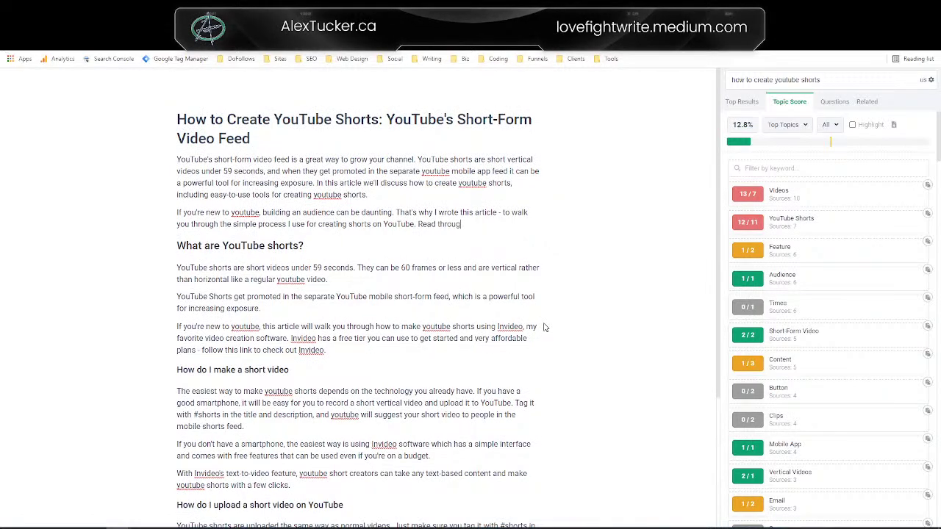
key(BackSpace)
key(BackSpace)
key(BackSpace)
key(BackSpace)
key(BackSpace)
key(BackSpace)
key(BackSpace)
key(BackSpace)
key(BackSpace)
key(BackSpace)
key(BackSpace)
key(BackSpace)
key(BackSpace)
Step: End the second introductory paragraph with "Give this a thorough read, and you'll be ready to publish your first short video in not time!"
text(Giv)
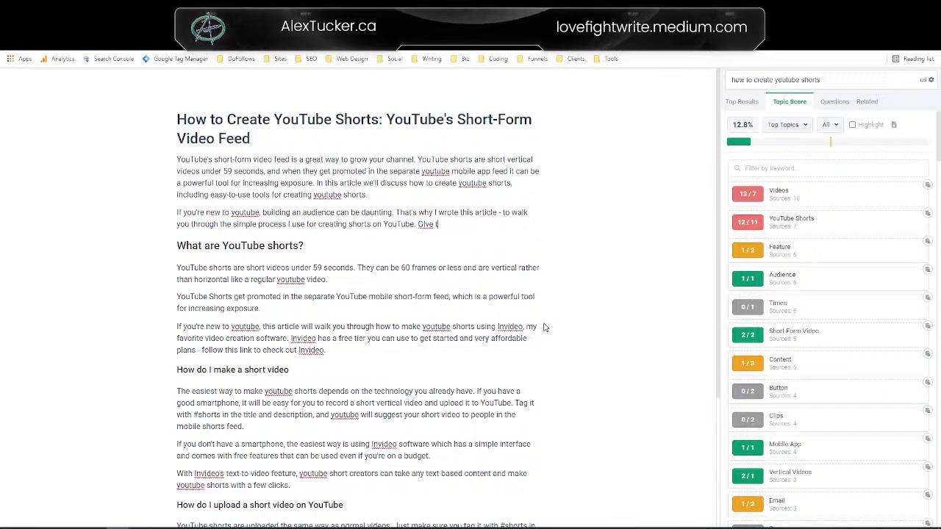
text(e this a thorough r)
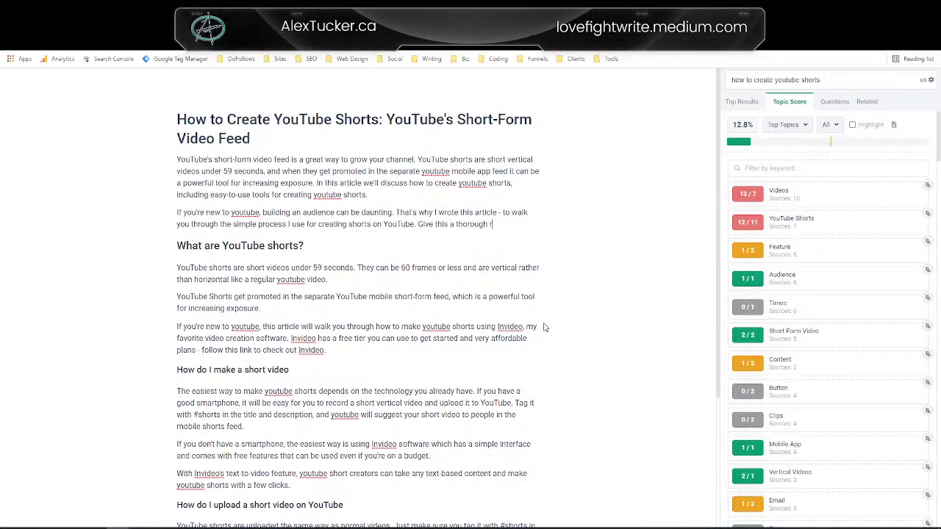
text(ead, and you'll b)
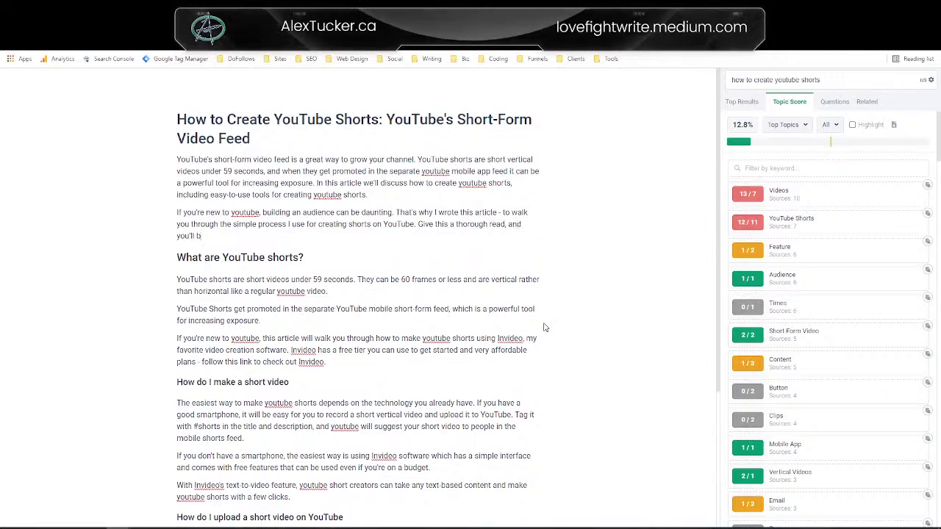
text(e ready to publish )
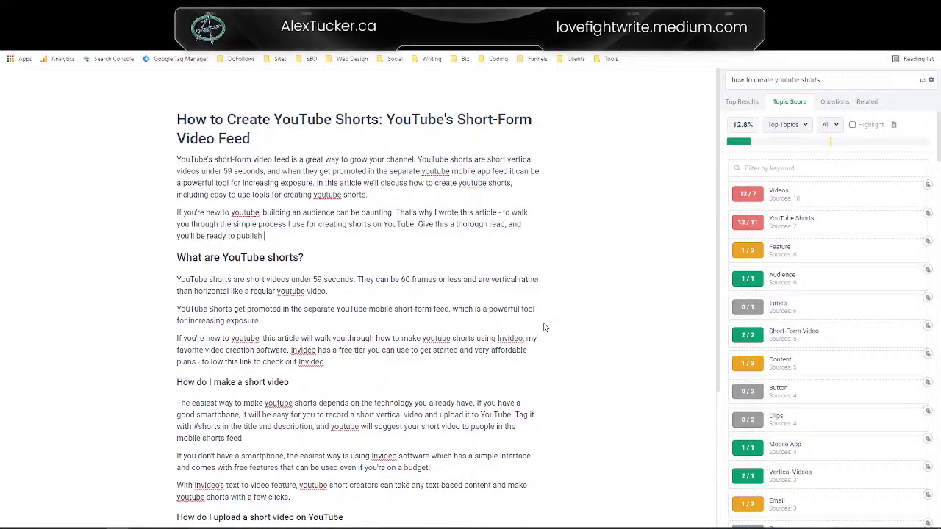
text(your first )
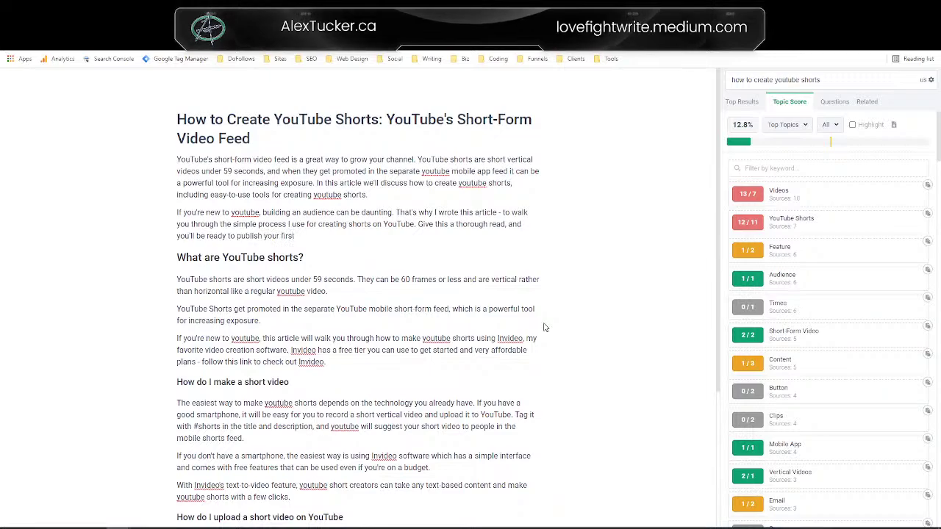
text(#short)
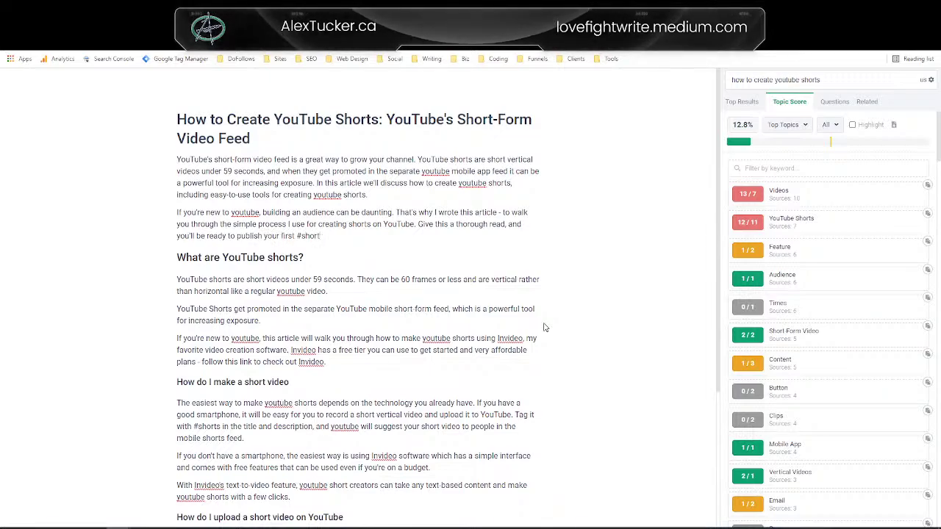
text(ort video in not itme!)
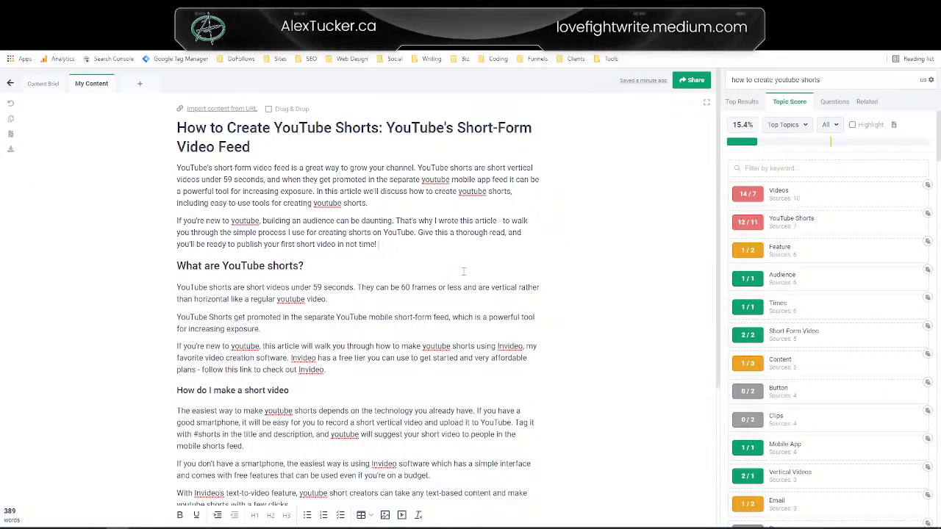
Step: Delete "can be 60 frames or less and" from the first paragraph under "What are YouTube shorts?"
scroll(495, 252, down, 3)
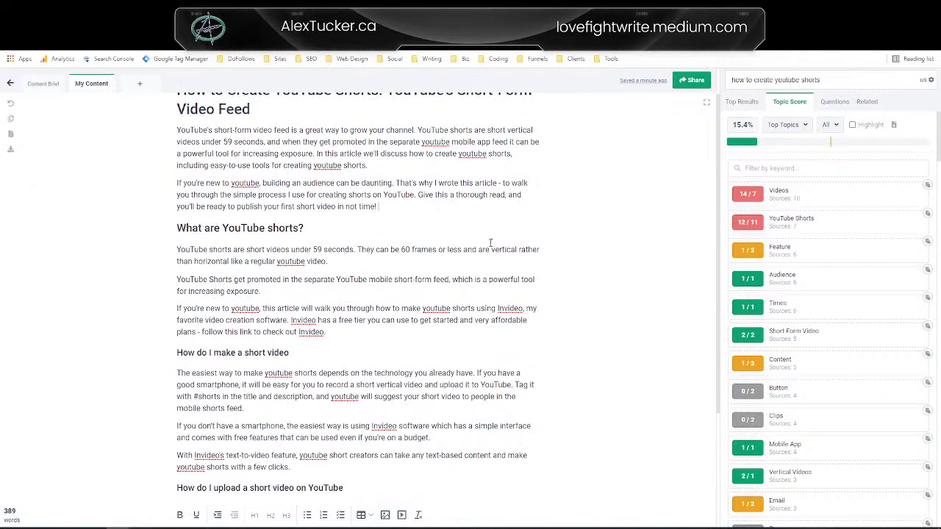
scroll(486, 233, up, 2)
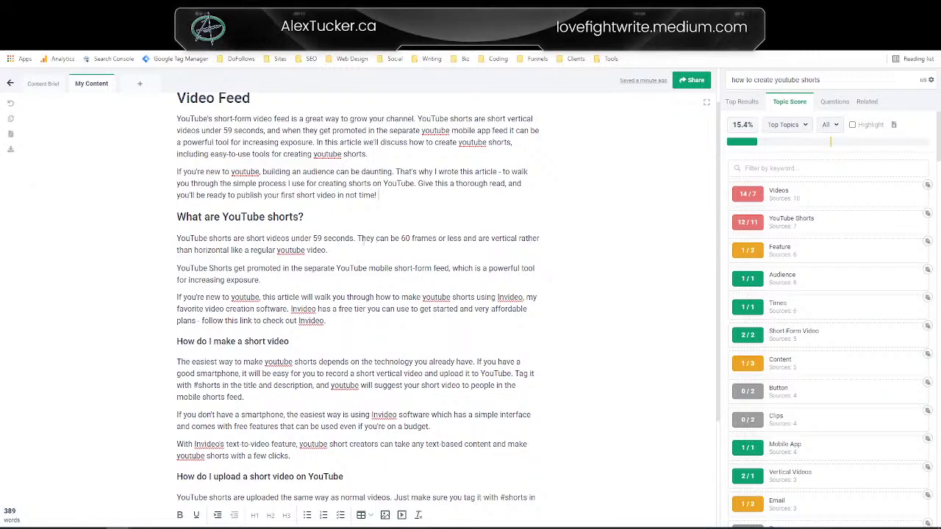
drag(358, 238, 477, 240)
click(413, 245)
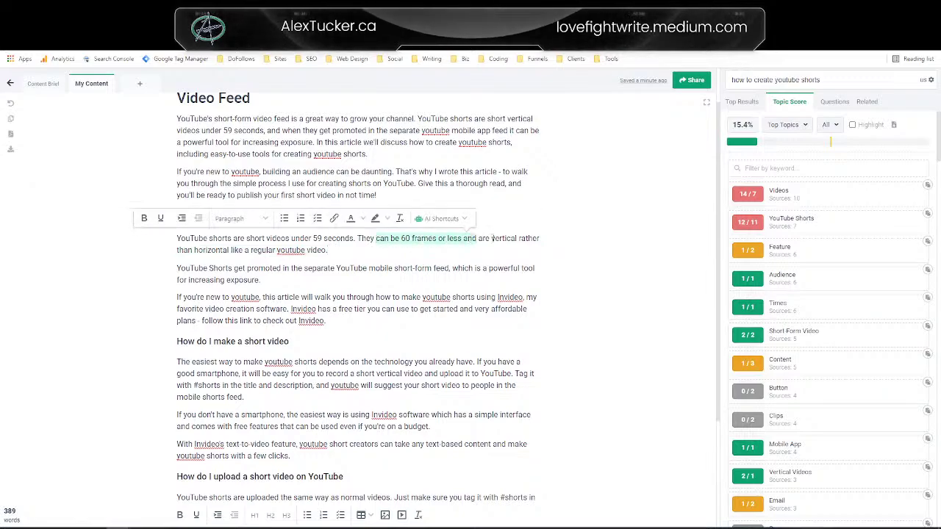
key(BackSpace)
key(BackSpace)
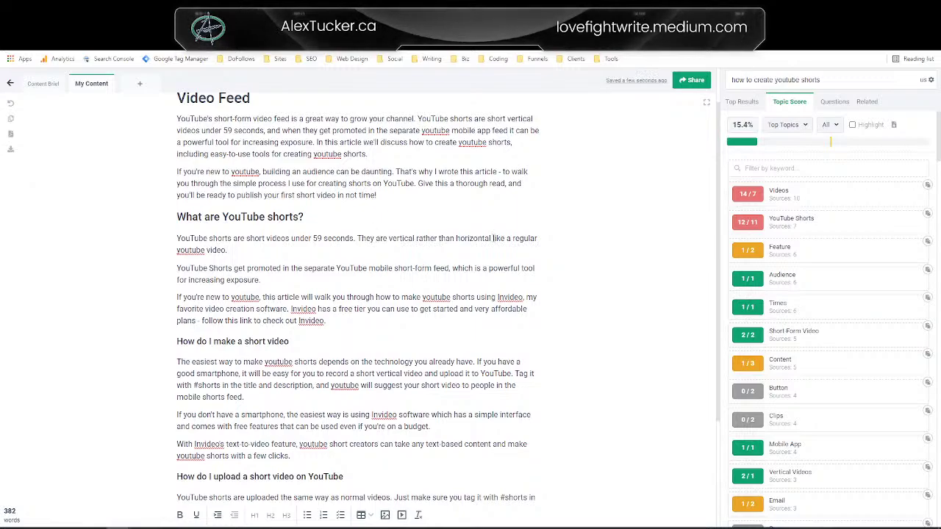
Step: Replace "video" with "content" at the end of the first paragraph under "What are YouTube shorts?"
key(BackSpace)
key(BackSpace)
key(BackSpace)
key(BackSpace)
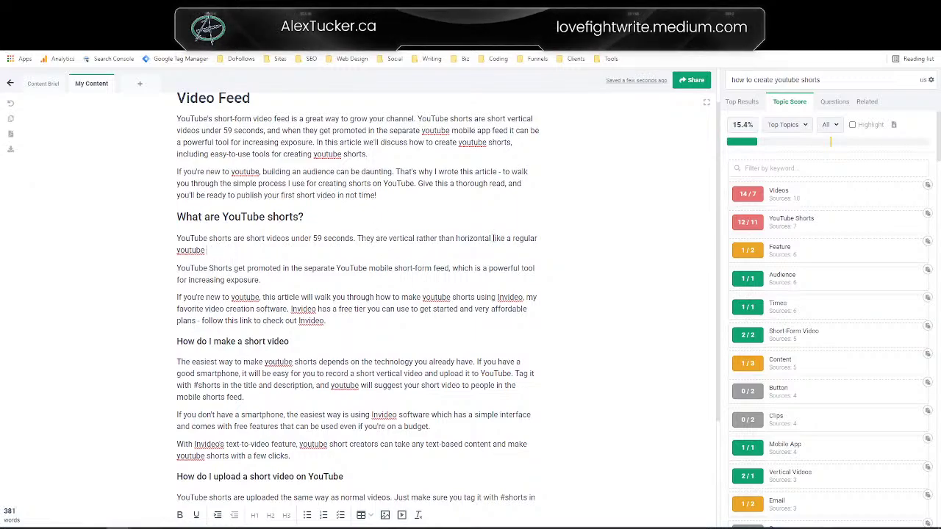
text(content.)
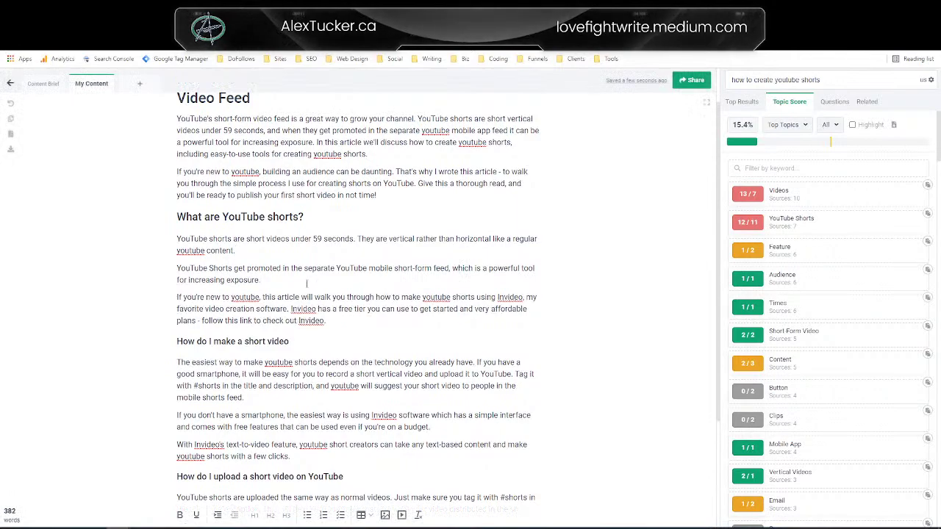
Step: Append "The subscribe button is prominent in the shorts feed, making it a good way to build your subscriber base." to the increasing exposure paragraph
text(The subscrib)
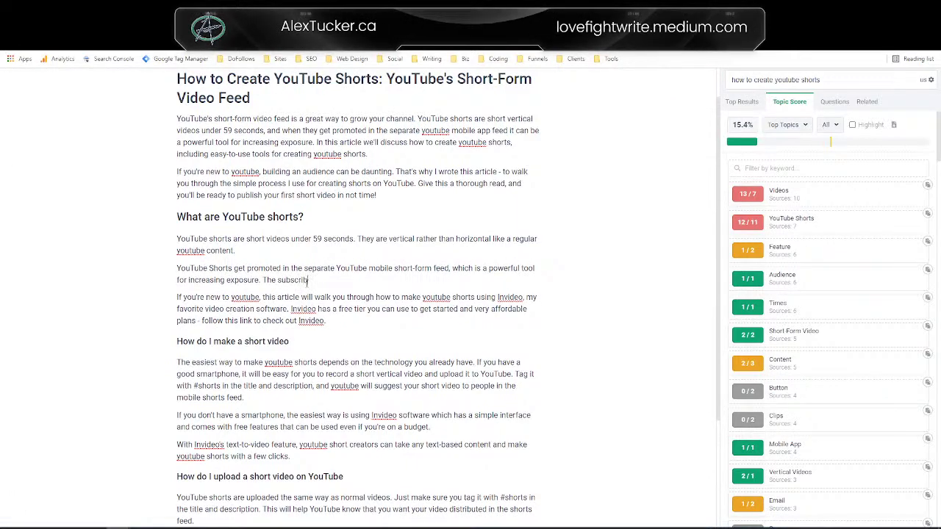
text(e button is prom)
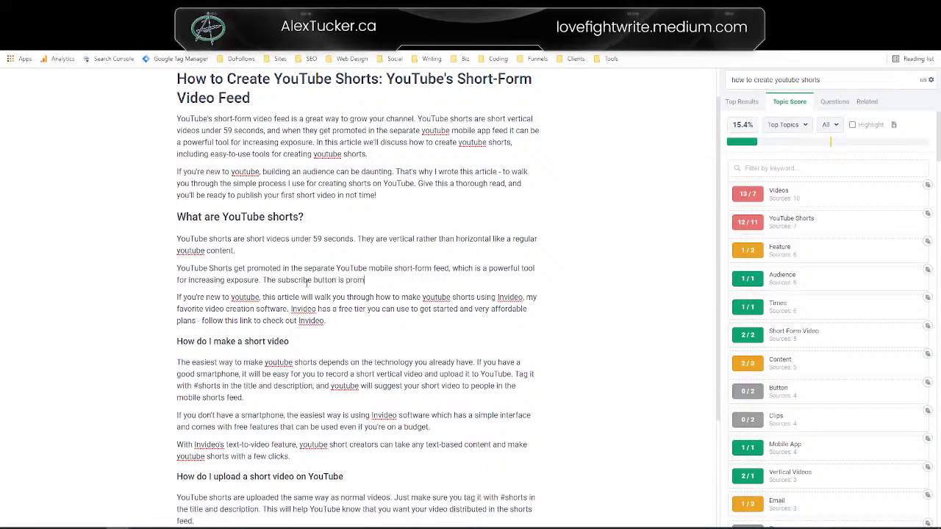
text(inintent in the shorts feed)
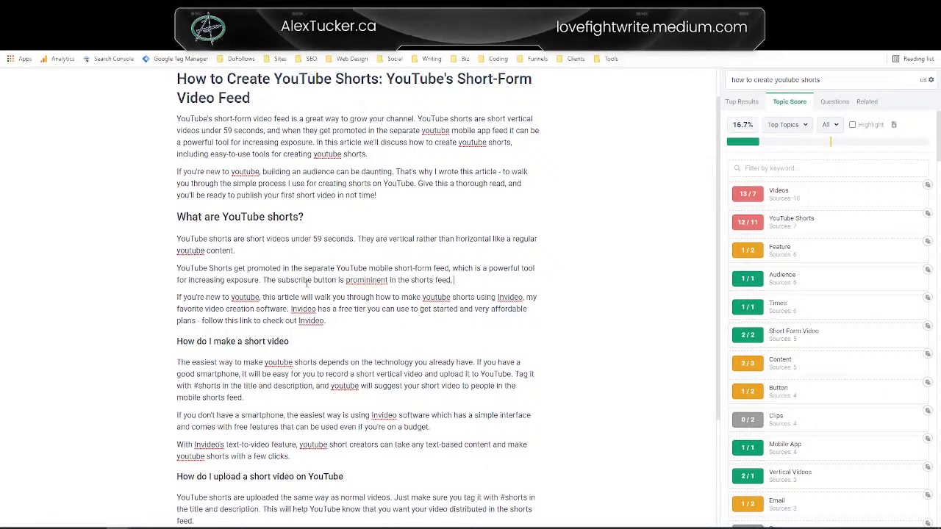
text(, making it a g)
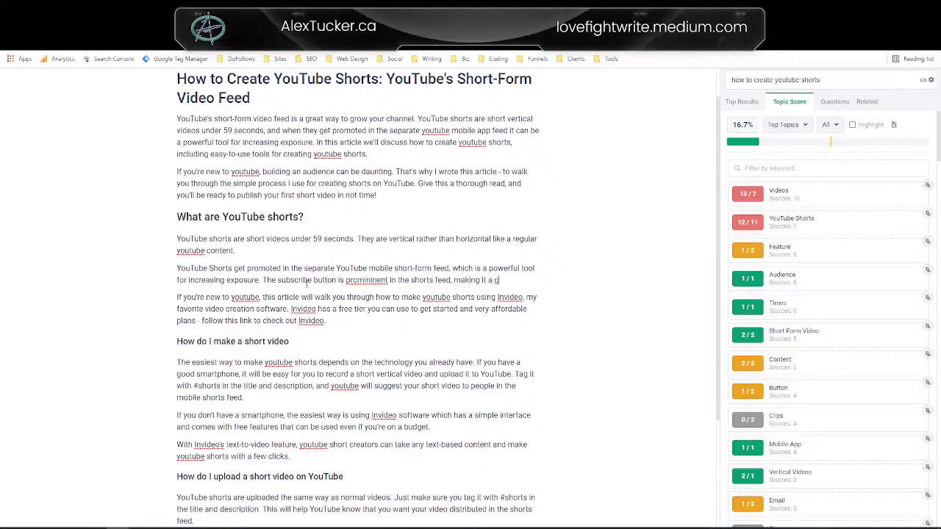
text(ood way to build )
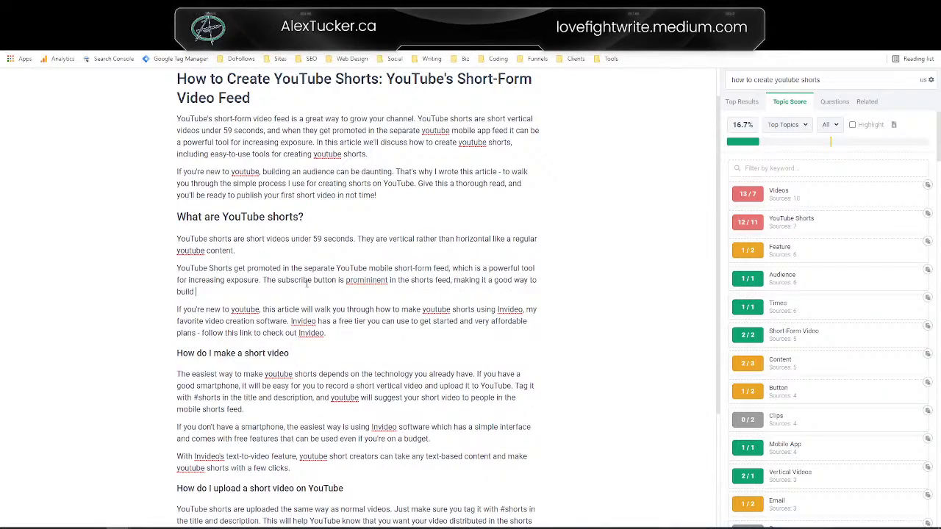
text(your subscr)
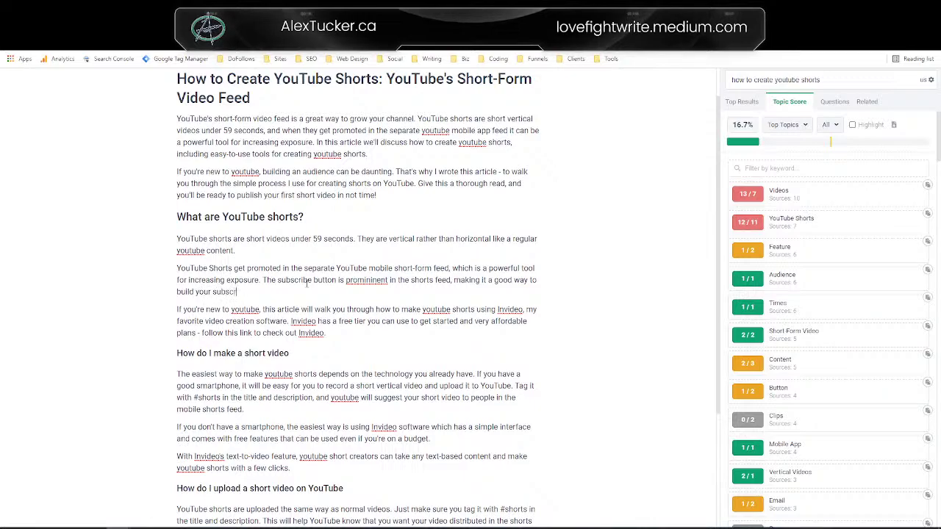
text(iber base.)
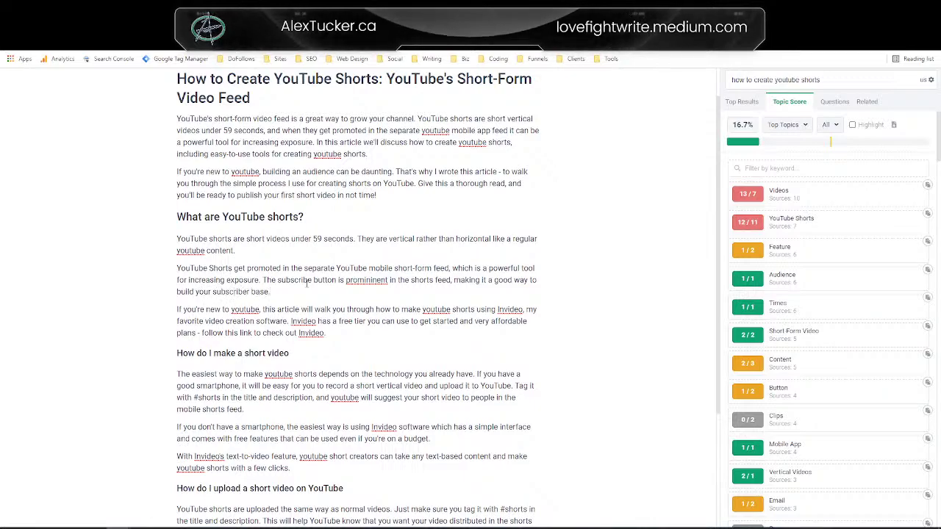
right_click(373, 281)
click(384, 288)
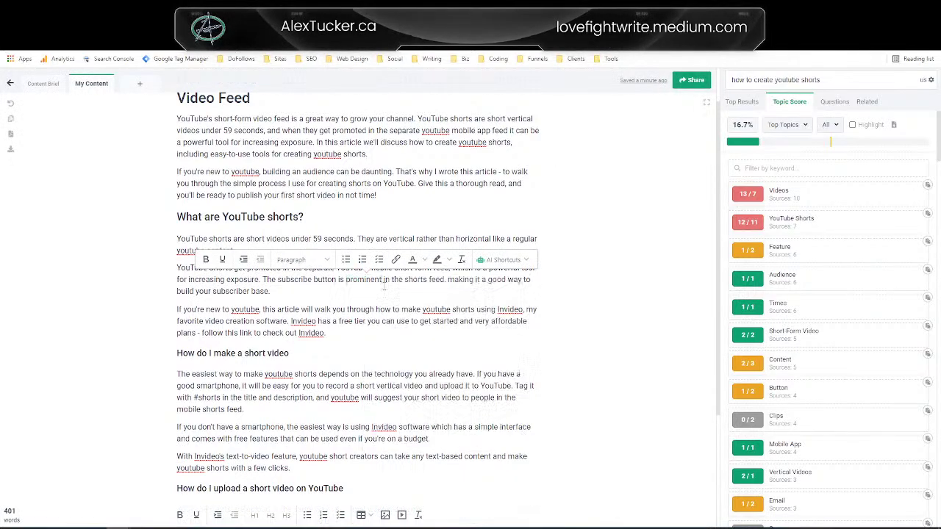
click(337, 293)
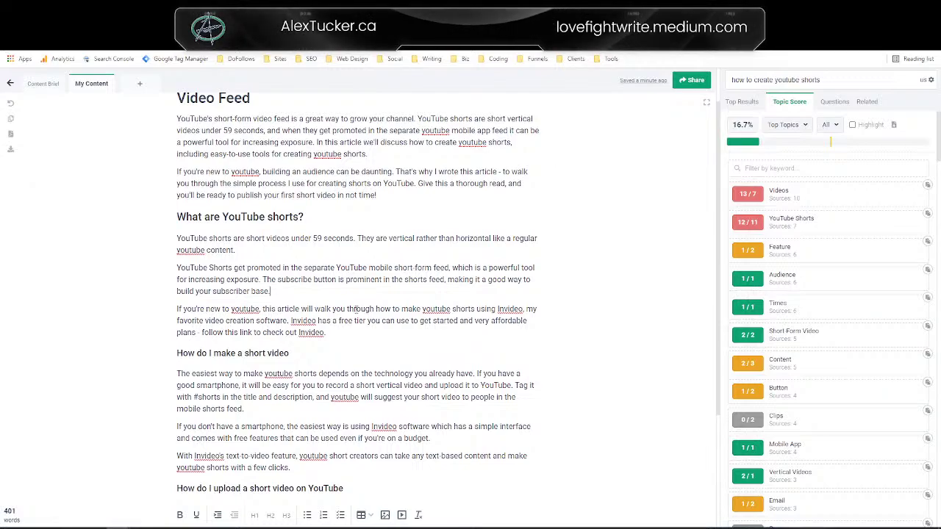
Step: Replace "Invideo software" with "a software like Invideo," in the paragraph for readers without a smartphone
scroll(337, 332, down, 3)
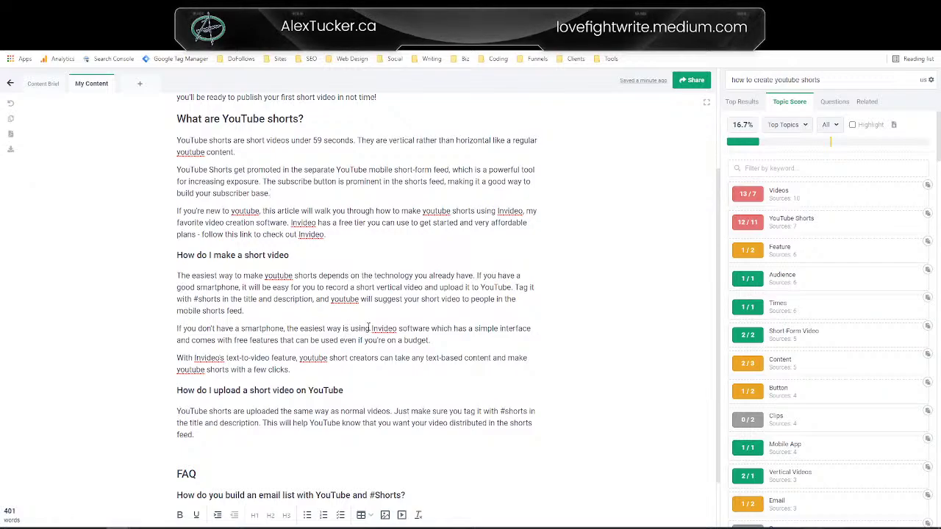
drag(371, 329, 431, 328)
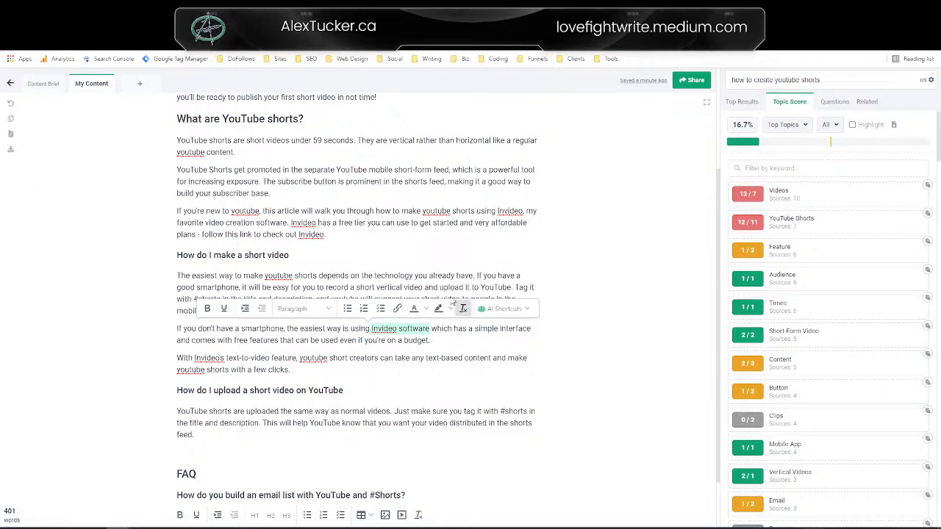
text(a software like In)
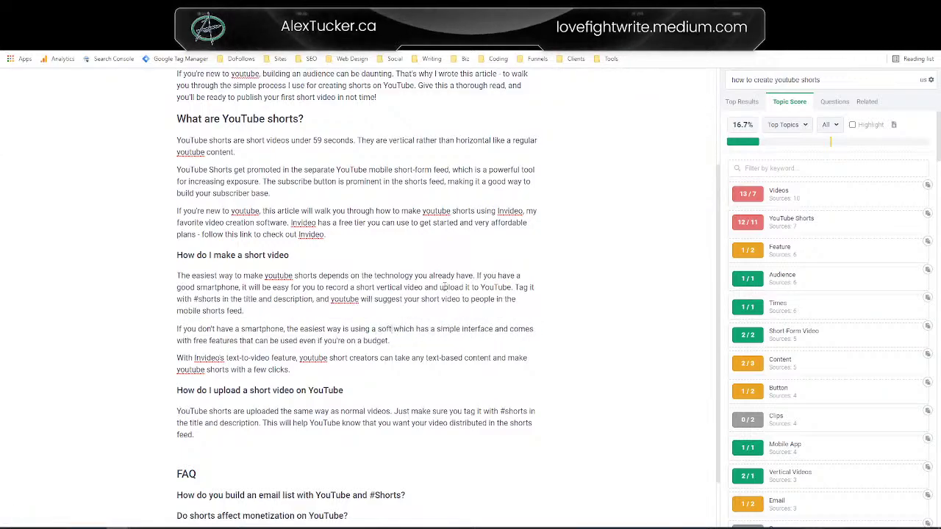
text(video,)
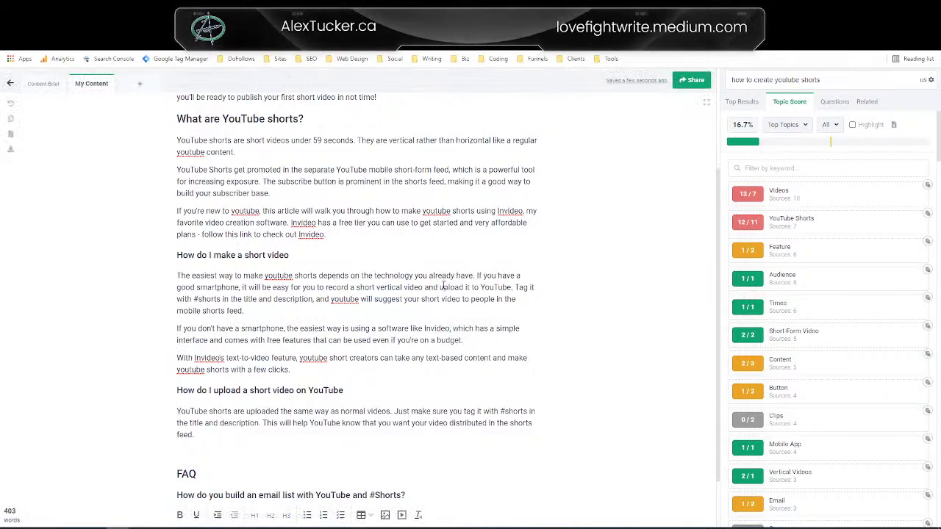
Step: Append "Invideo will take your content and automatically import it into the tempalte you choose" to the text-to-video feature paragraph
click(469, 340)
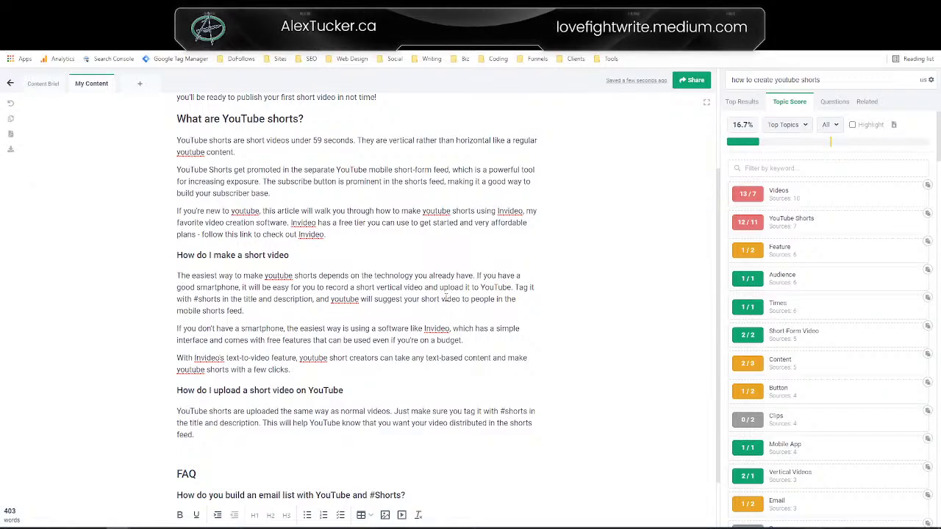
text(Invideo wi)
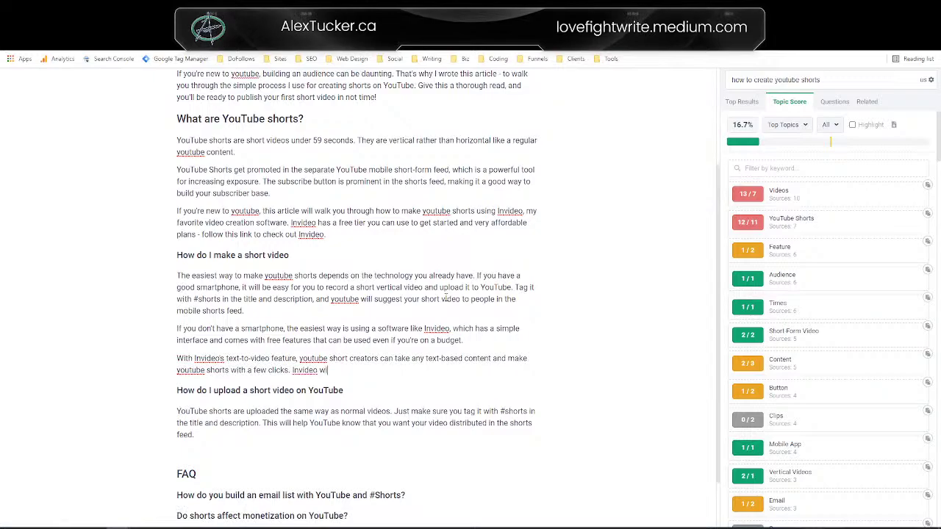
text(ll take)
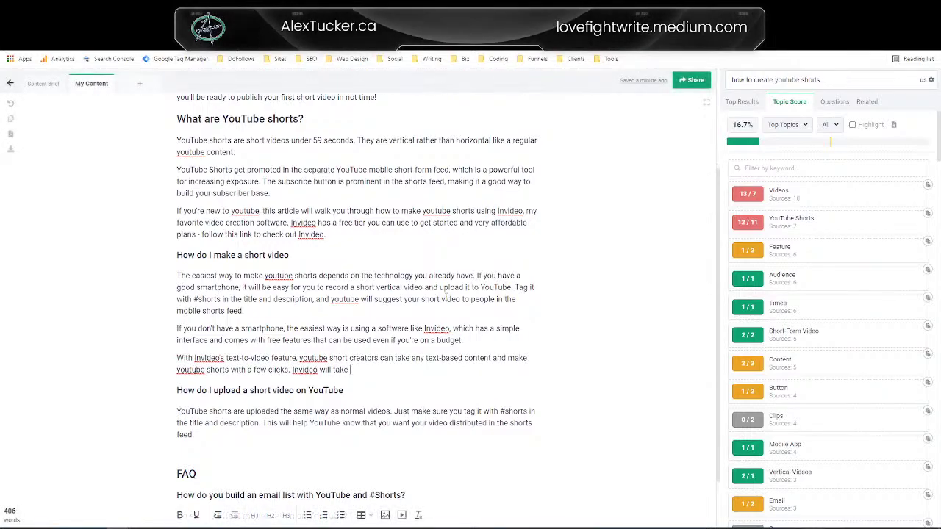
text( your content an)
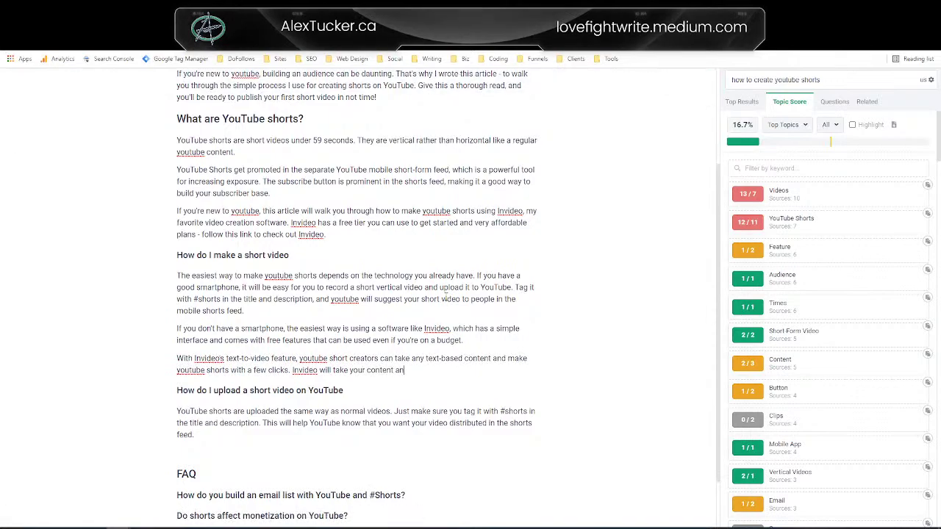
text(d automatically mp)
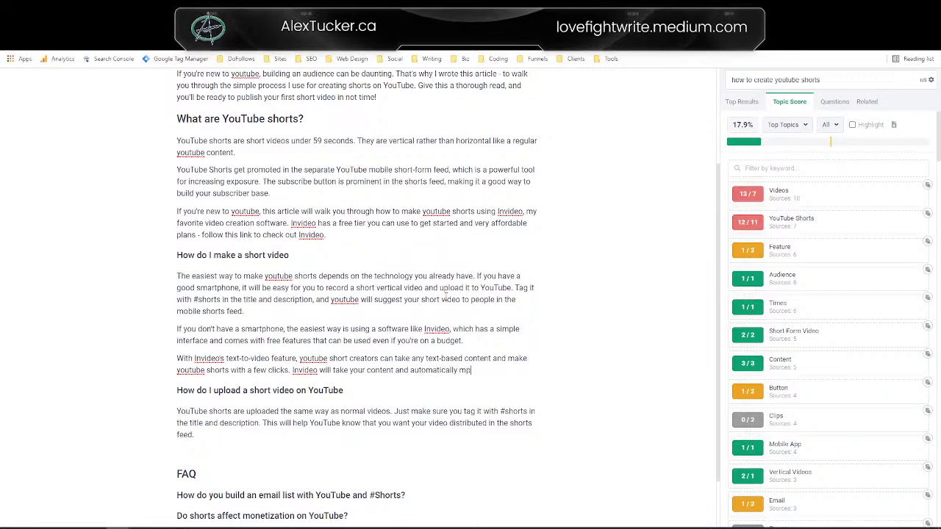
key(BackSpace)
key(BackSpace)
text(import )
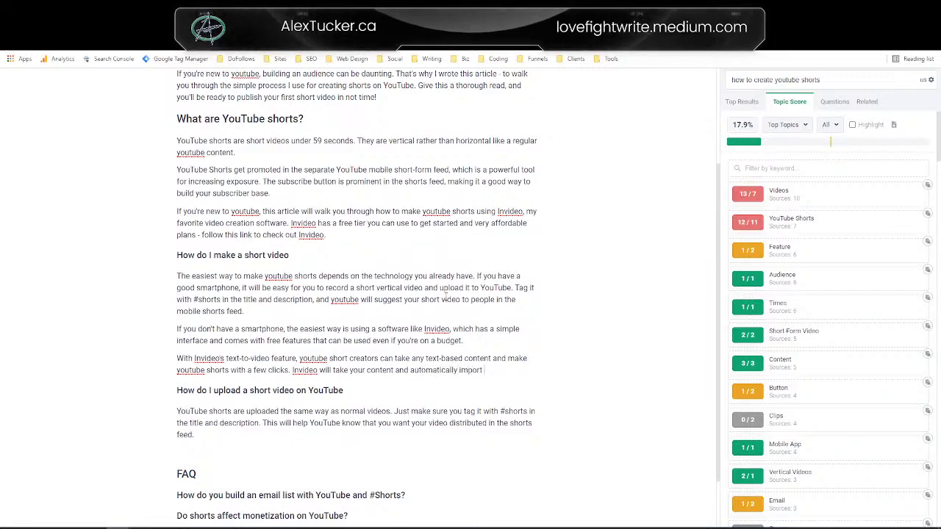
text(it into the)
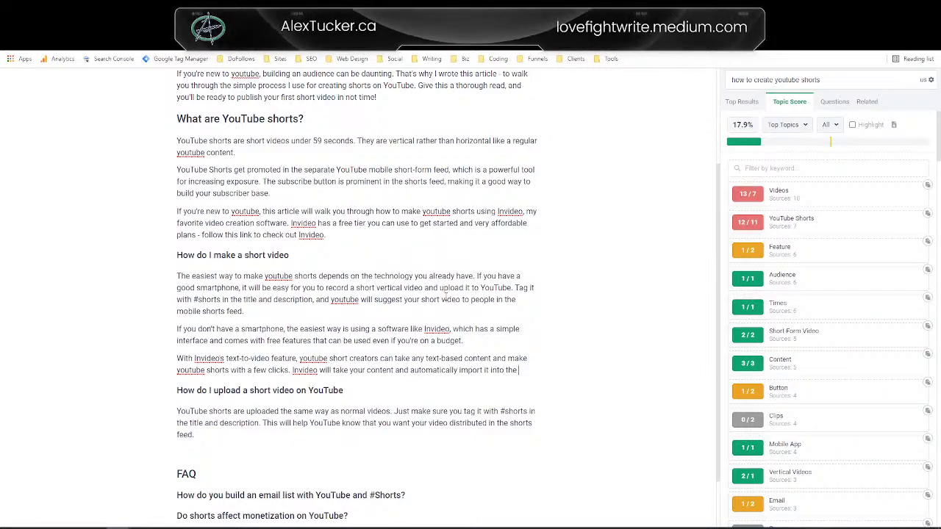
text( tempalte you choose.)
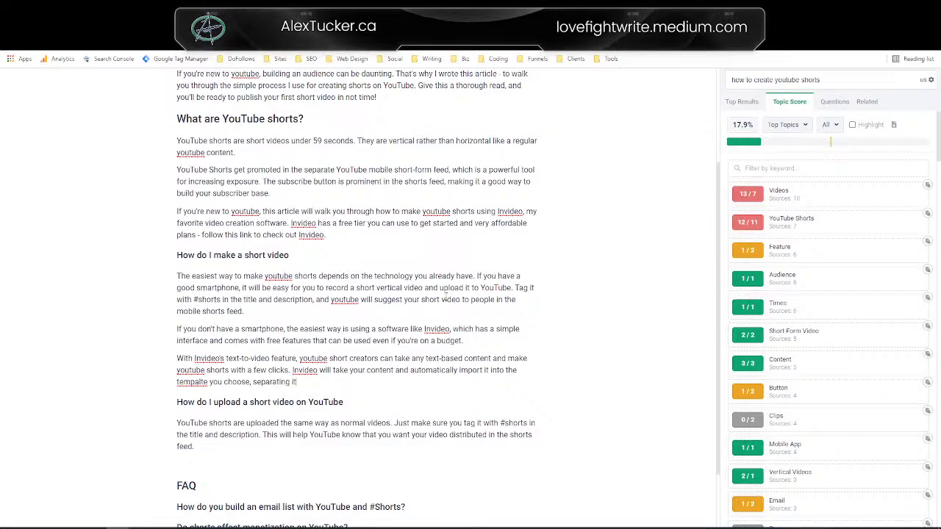
Step: Finish the new sentence with ", separating it into appropriate length clips." and correct the misspelled word to "template"
text( separating it into shor)
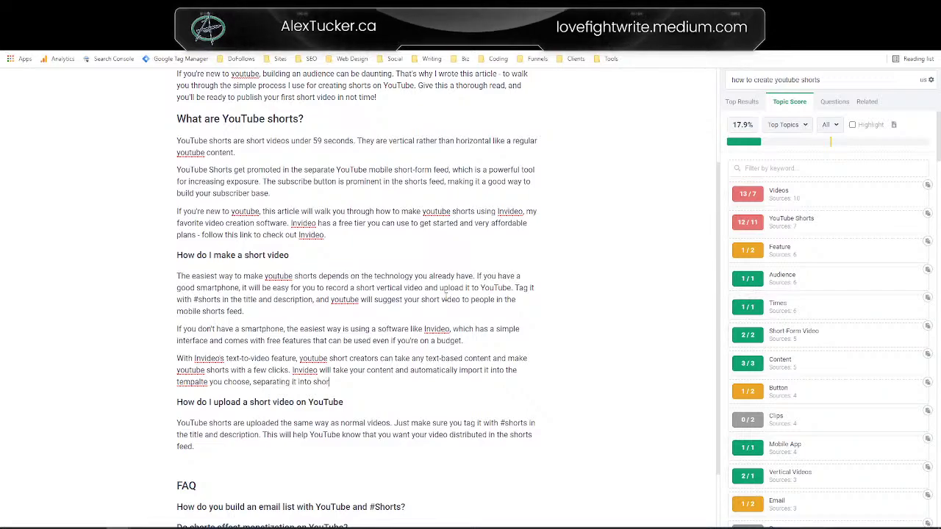
text(t)
key(BackSpace)
key(BackSpace)
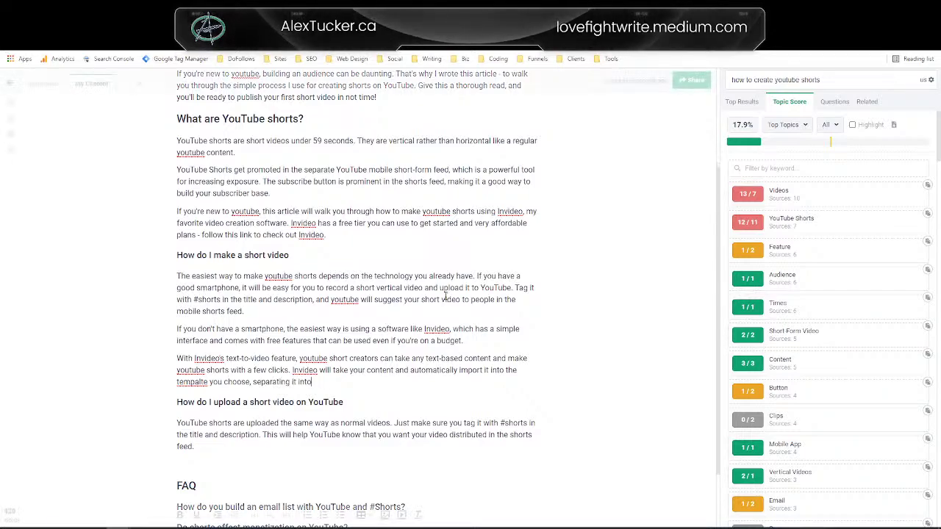
text(appropriate )
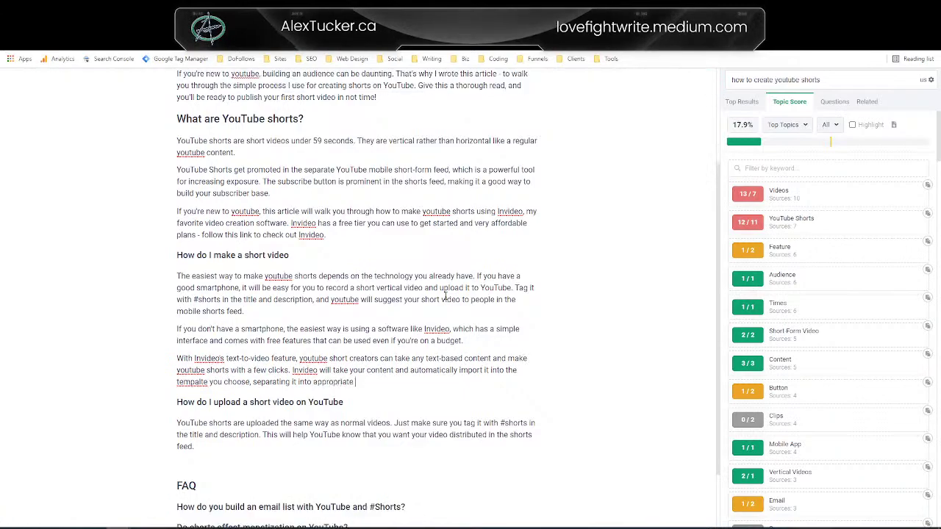
text(length c)
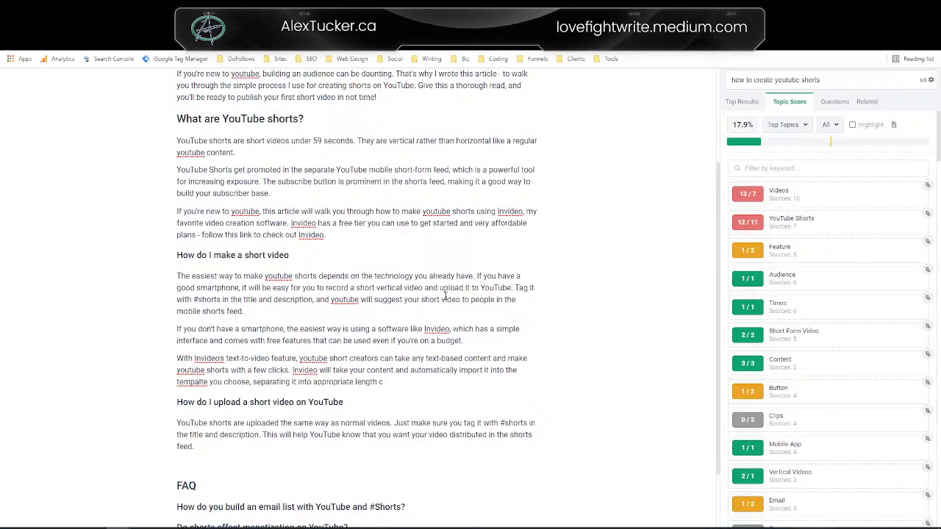
text(lips.)
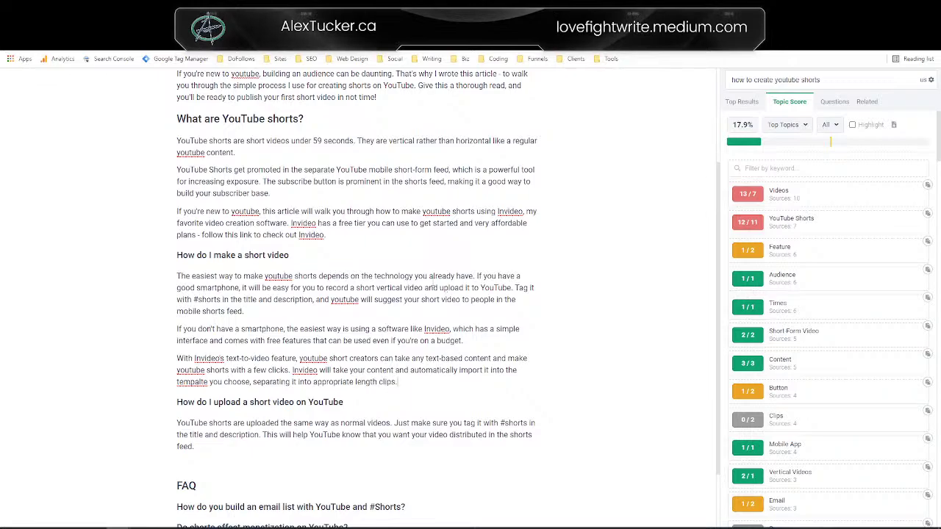
right_click(199, 221)
key(Escape)
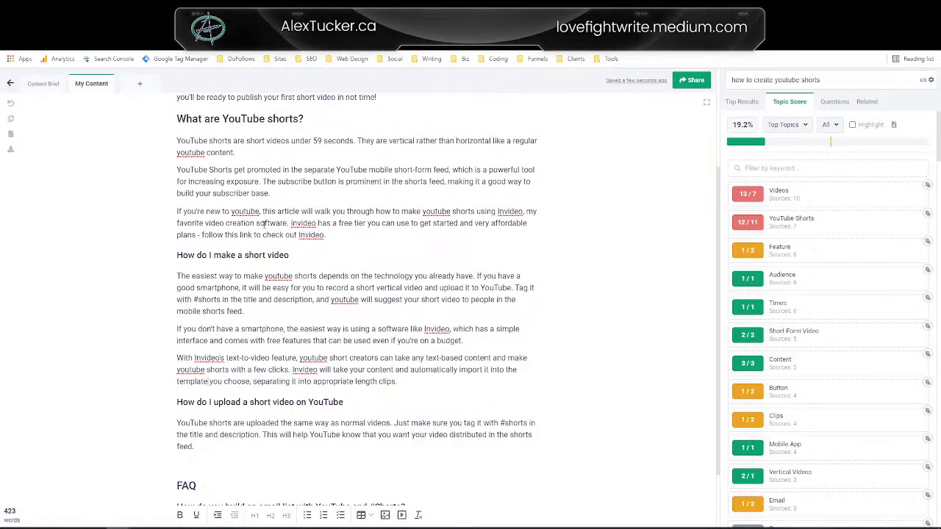
Step: Review the topic counts and the competitors' average score, and switch the topic list to Long Tail
scroll(406, 190, down, 1)
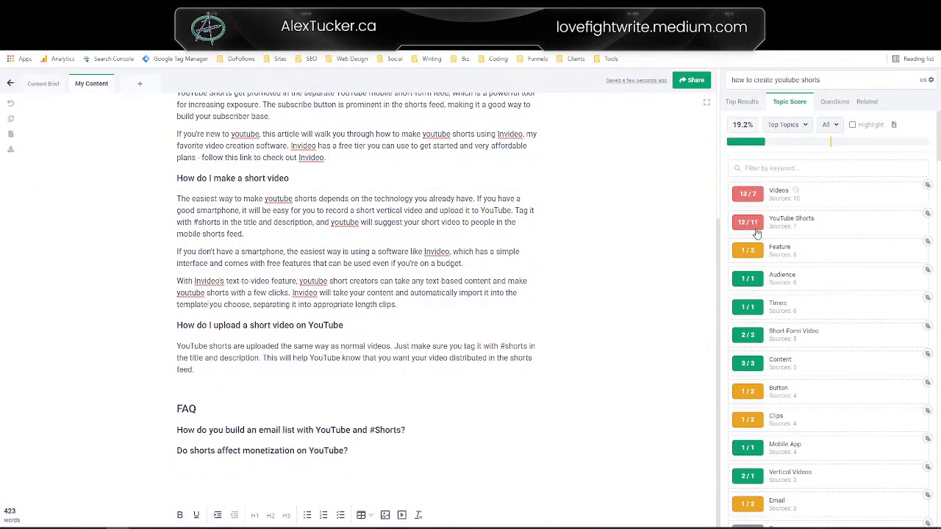
click(787, 125)
click(786, 124)
scroll(789, 294, down, 10)
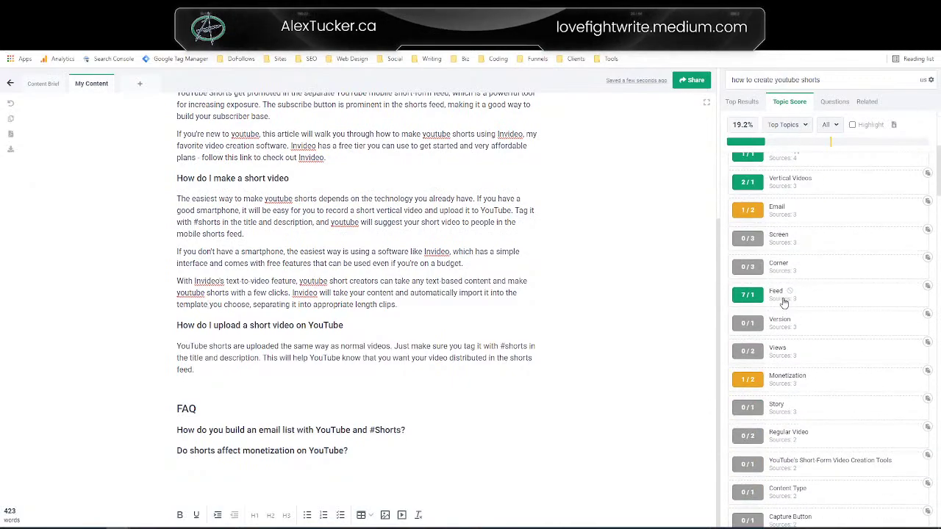
scroll(789, 294, up, 10)
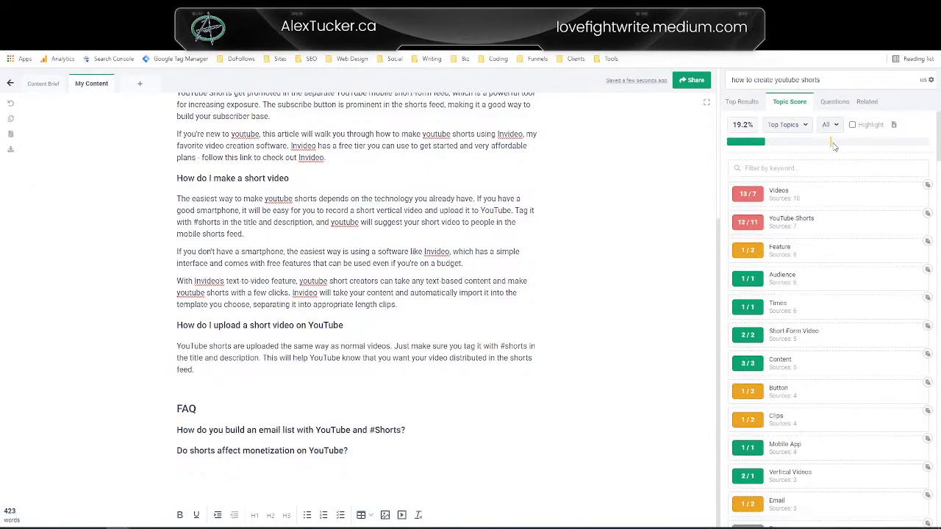
click(797, 127)
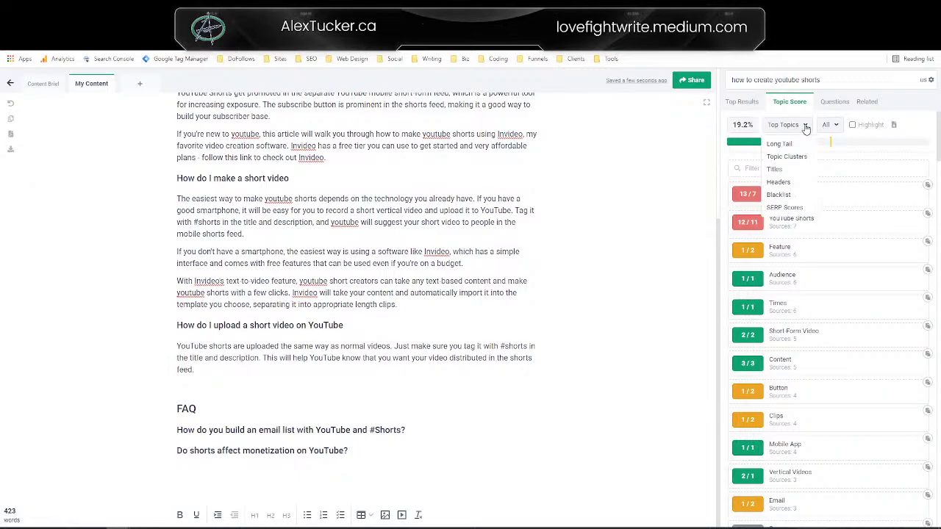
click(806, 128)
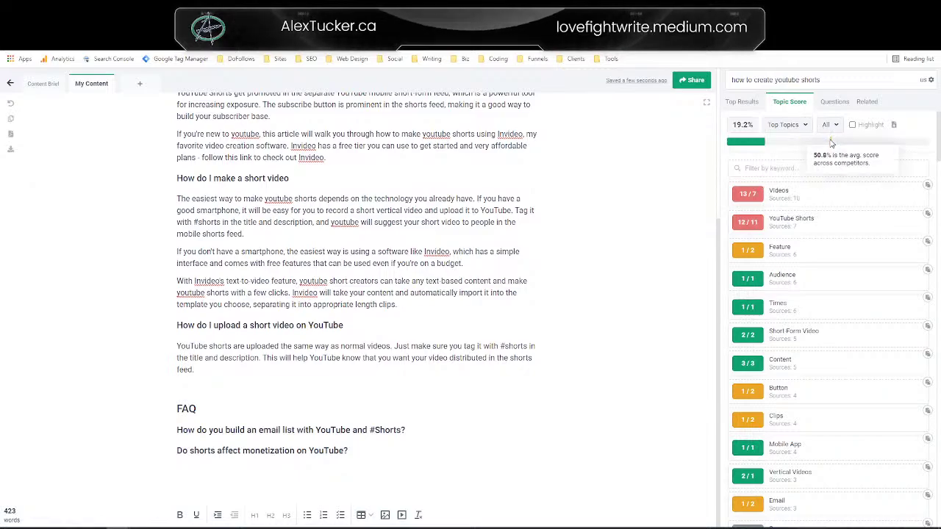
mouse_move(832, 142)
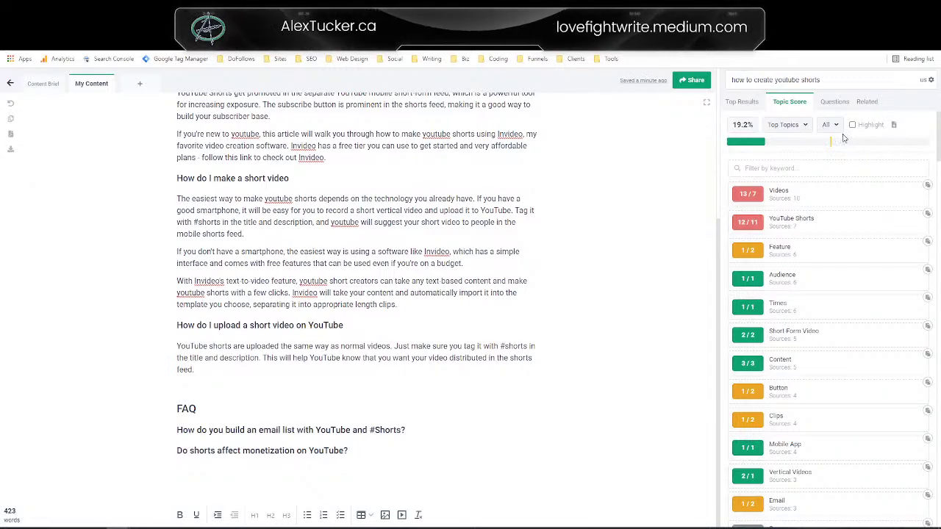
click(806, 125)
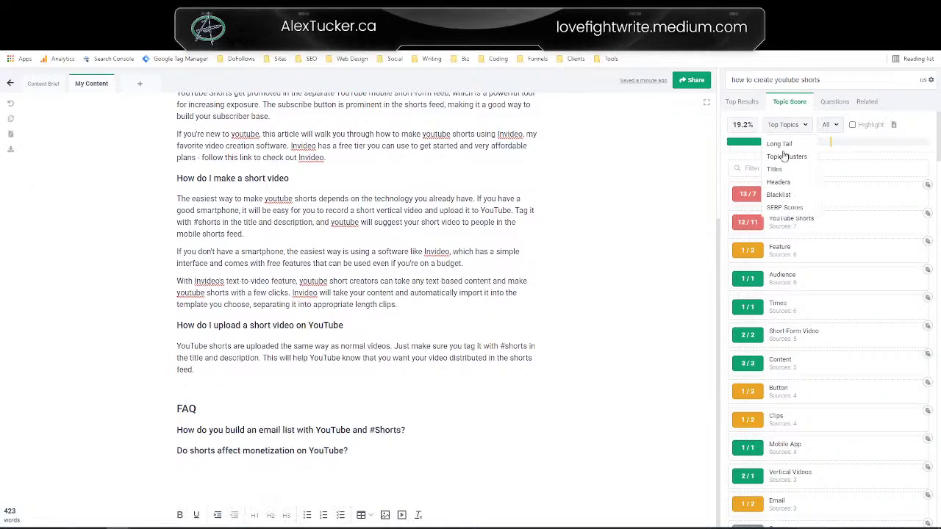
click(781, 145)
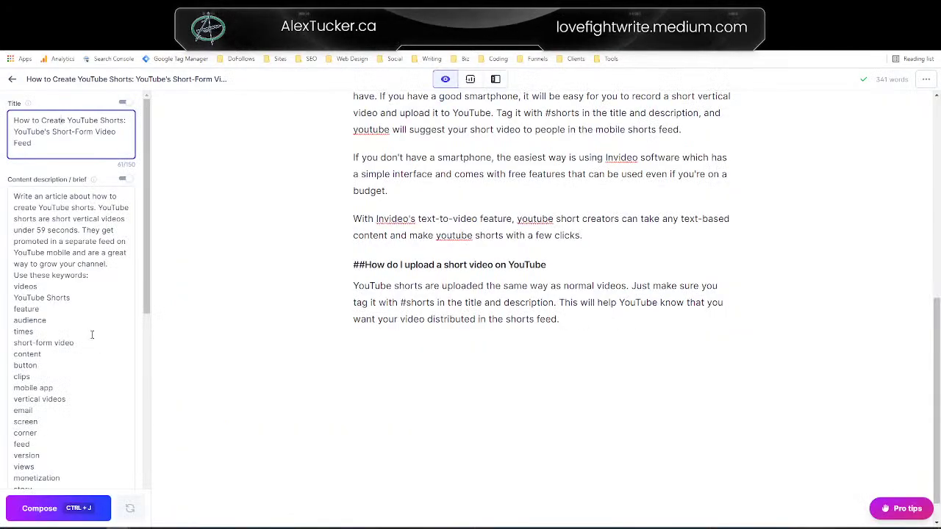
Step: Switch to Jarvis and delete the keywords from "videos" through "regular video" in the content description
scroll(92, 335, down, 2)
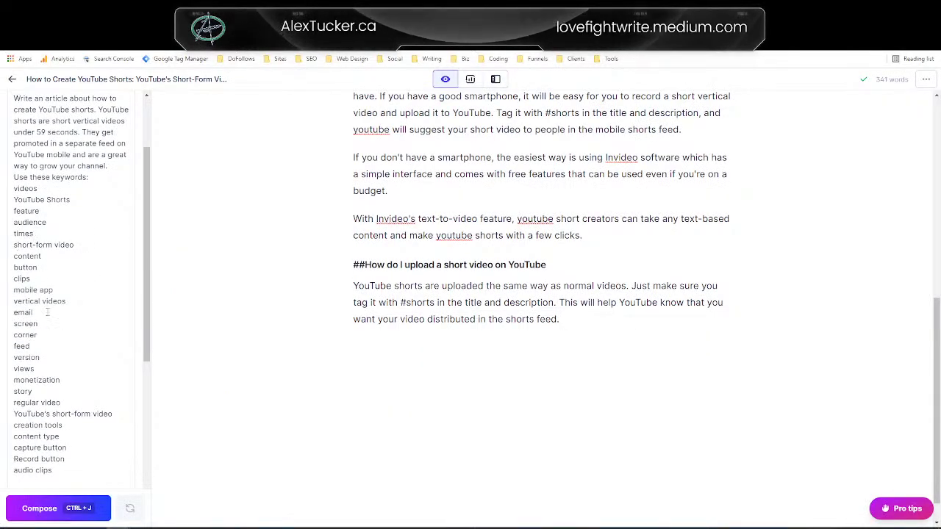
drag(15, 190, 106, 405)
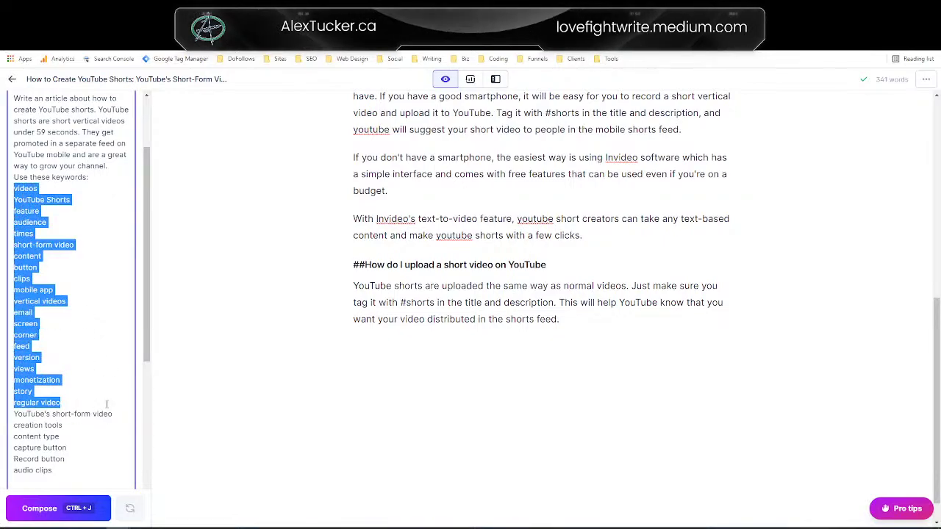
key(BackSpace)
key(BackSpace)
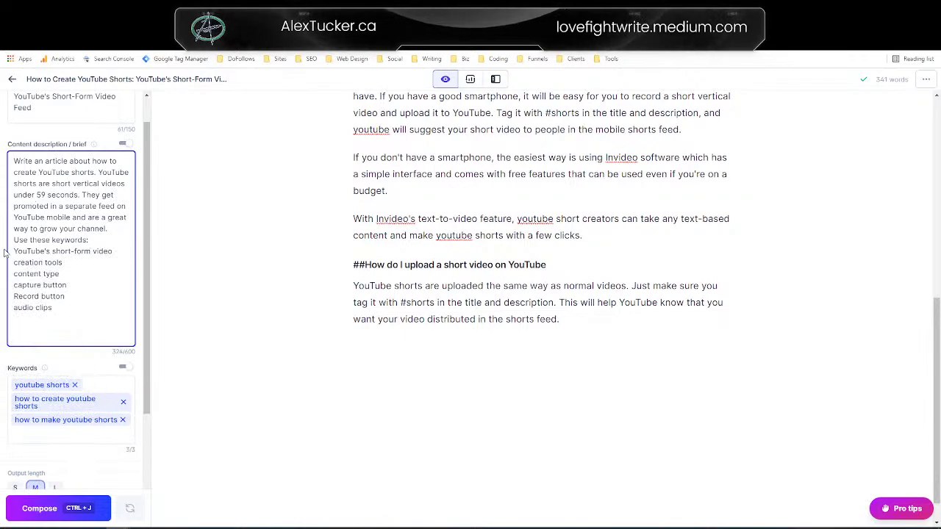
drag(13, 262, 83, 308)
click(83, 308)
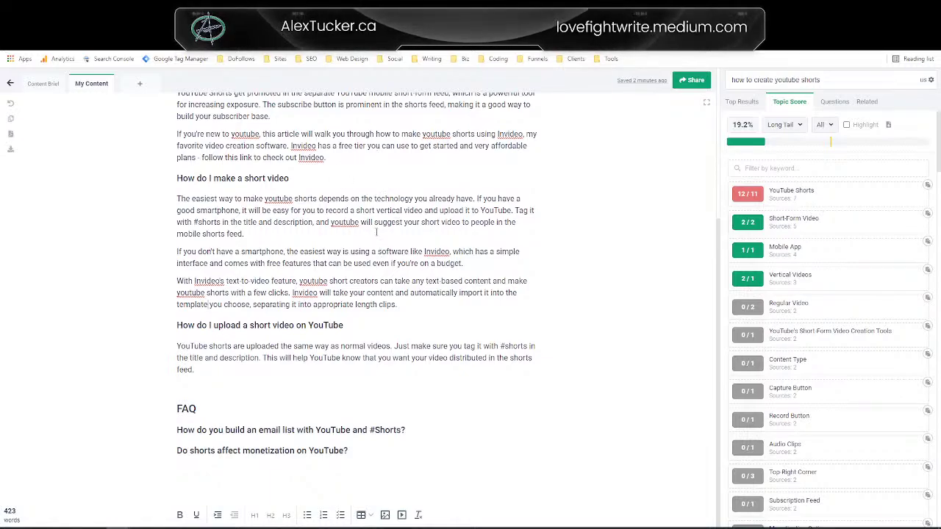
Step: Copy the article body from Frase into a Grammarly document and dismiss the offer to accept 5 suggestions at once
scroll(444, 203, up, 3)
scroll(441, 211, up, 1)
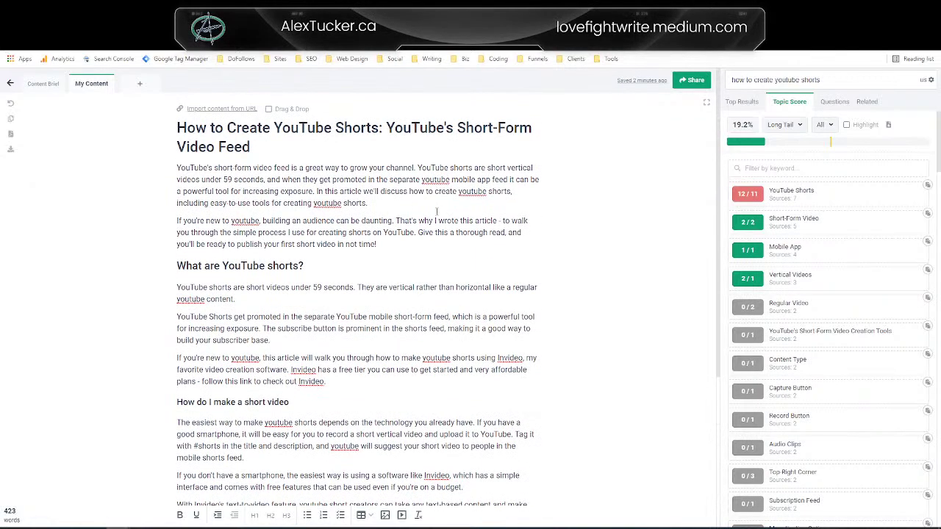
drag(177, 168, 367, 450)
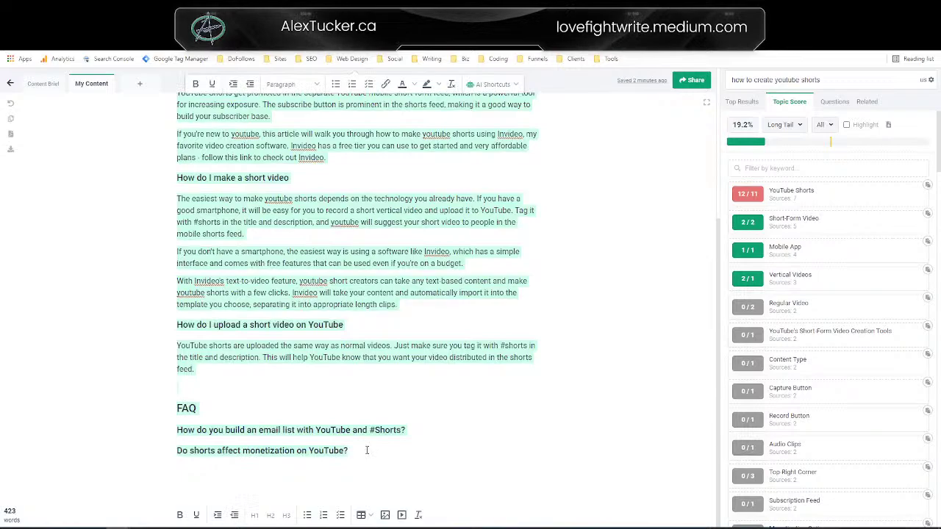
key(ctrl+c)
click(368, 450)
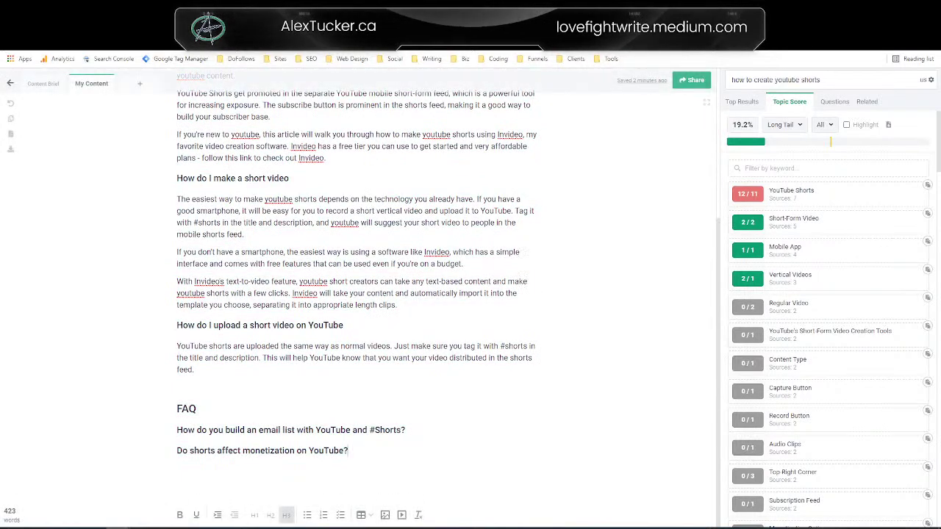
click(368, 22)
key(ctrl+v)
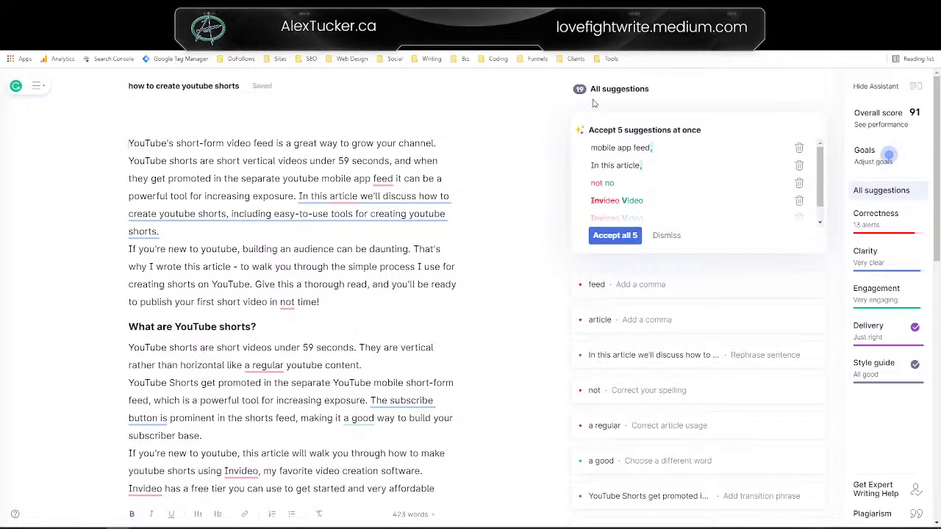
click(672, 238)
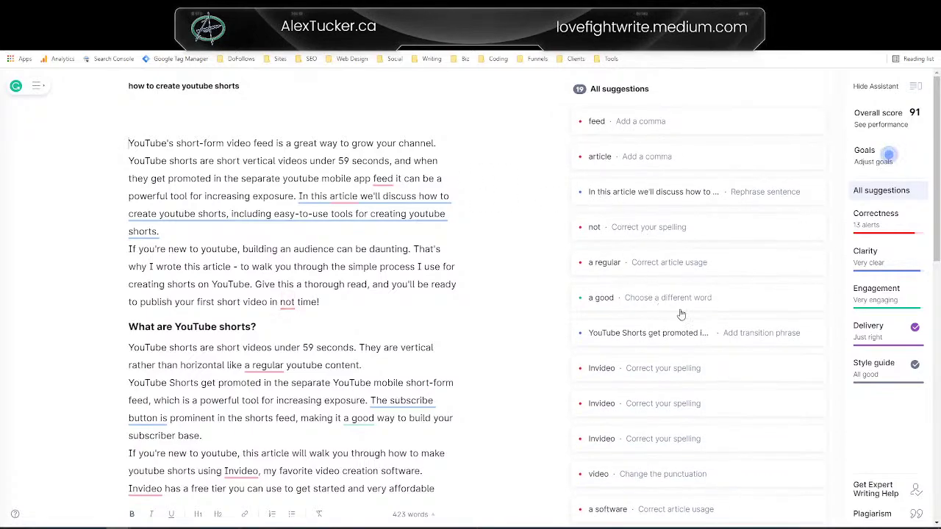
Step: Run a plagiarism check on the article, dismiss the match on "That's why I wrote this article - to", and return to all suggestions
click(872, 514)
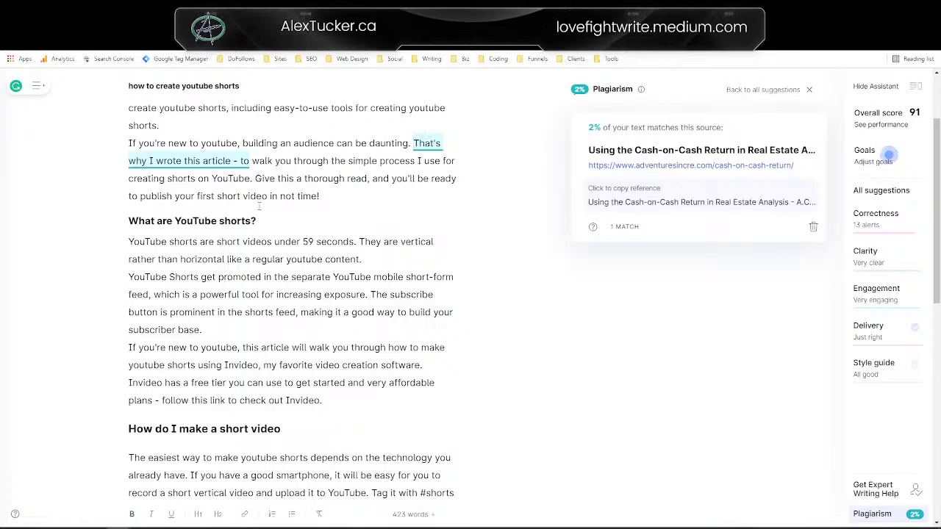
scroll(259, 206, down, 8)
scroll(355, 203, up, 10)
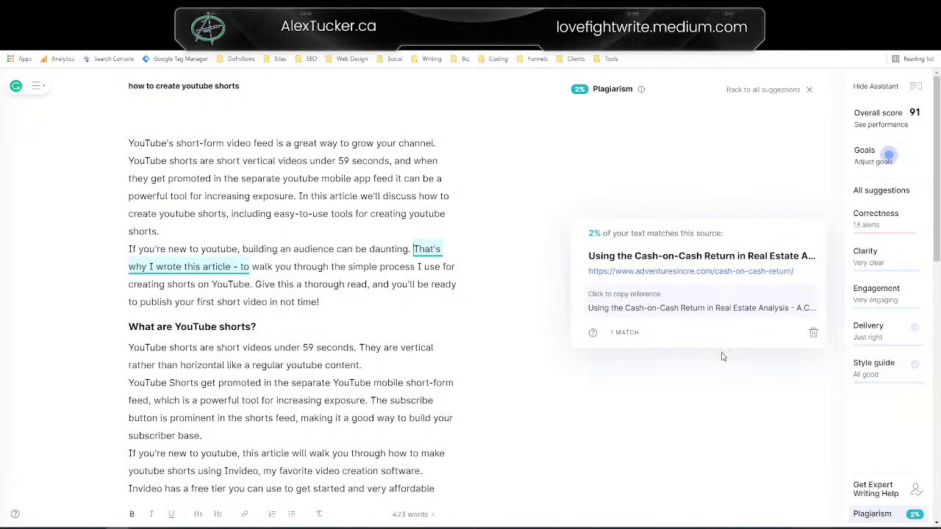
click(813, 331)
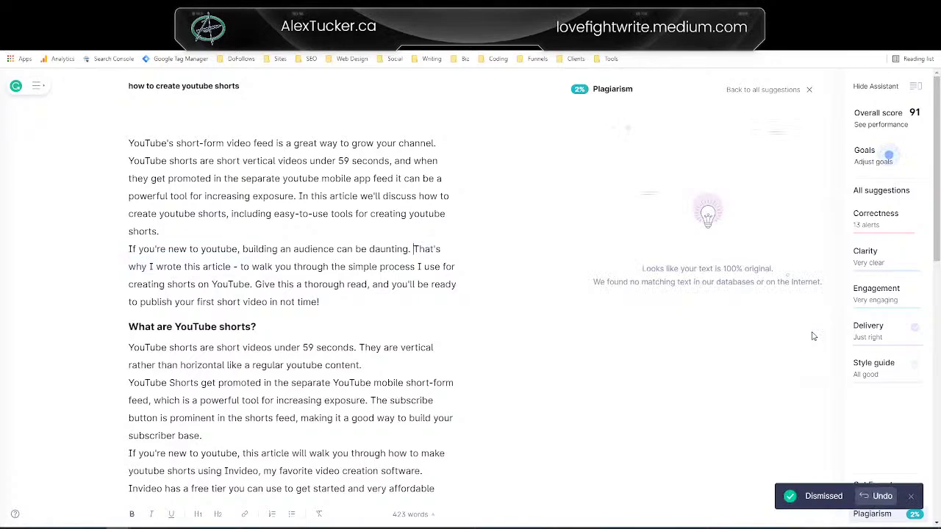
click(808, 91)
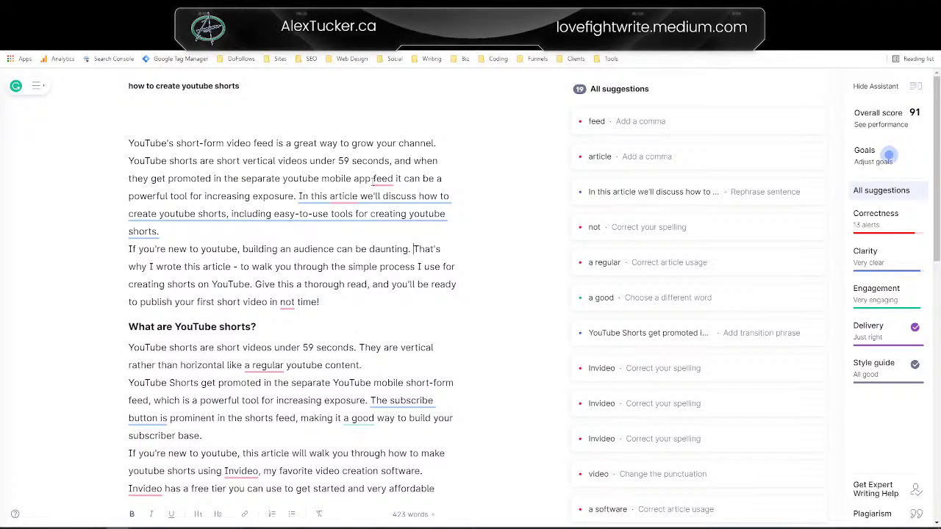
Step: Accept the comma after "feed" and rephrase the introduction's last sentence to begin with "This article will discuss"
click(382, 180)
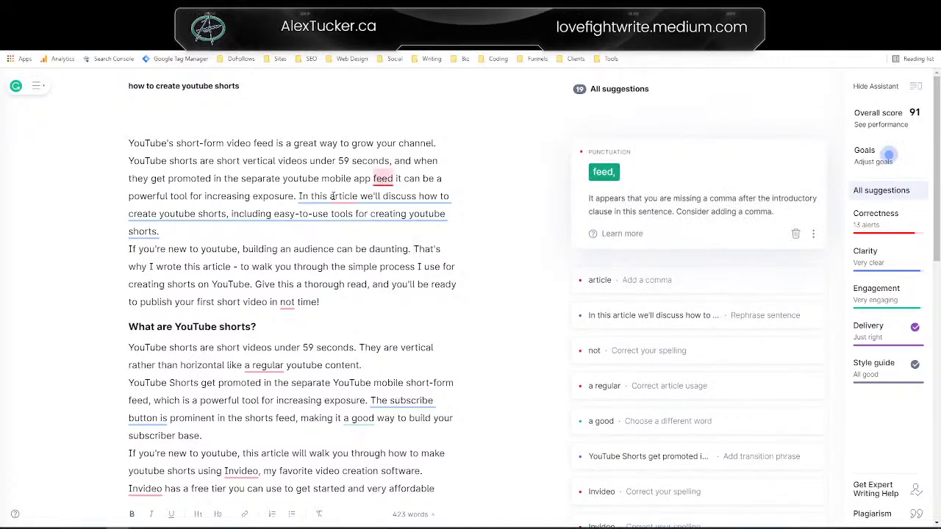
click(604, 173)
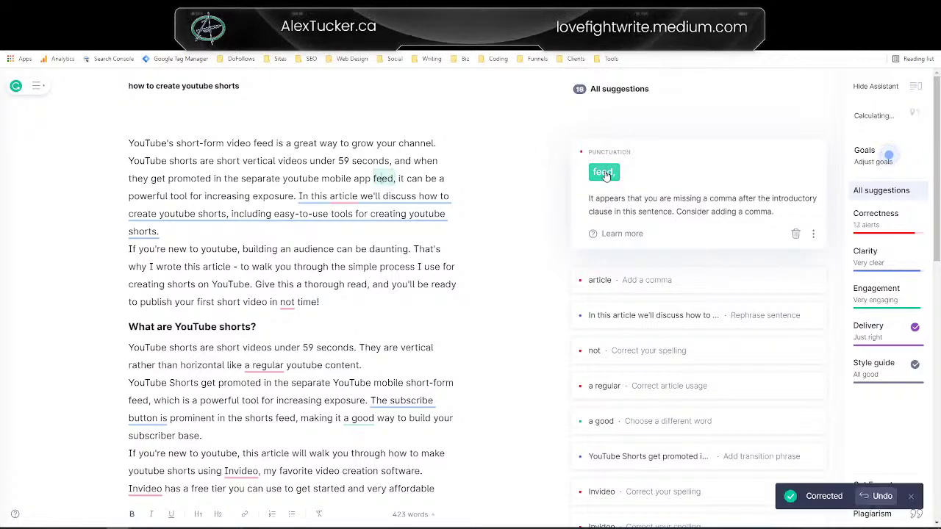
click(312, 197)
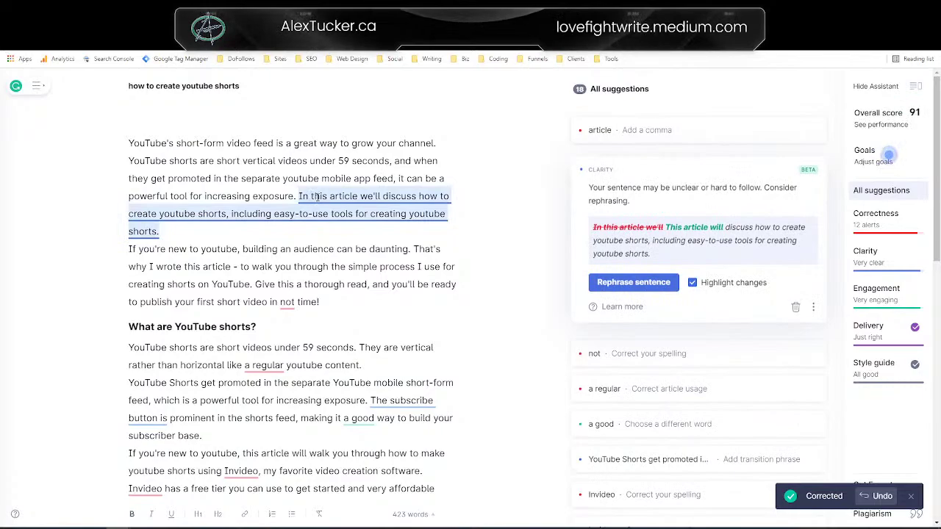
click(331, 179)
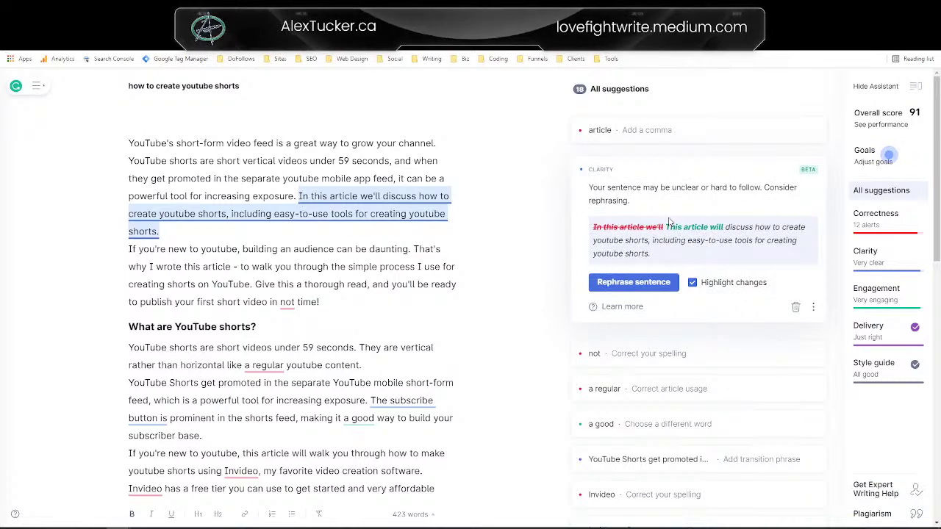
click(634, 283)
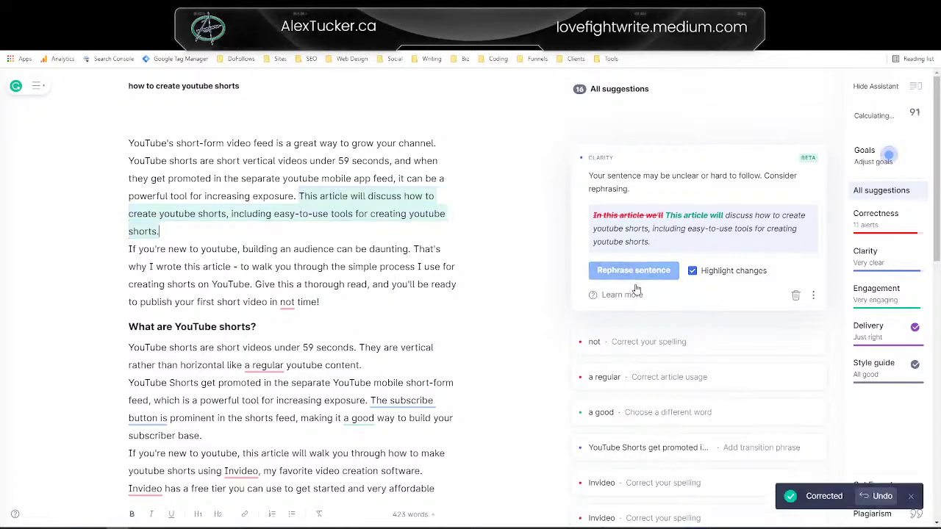
Step: Add "Invideo" to the personal dictionary and dismiss the spelling suggestion on its next occurrence
scroll(352, 197, down, 3)
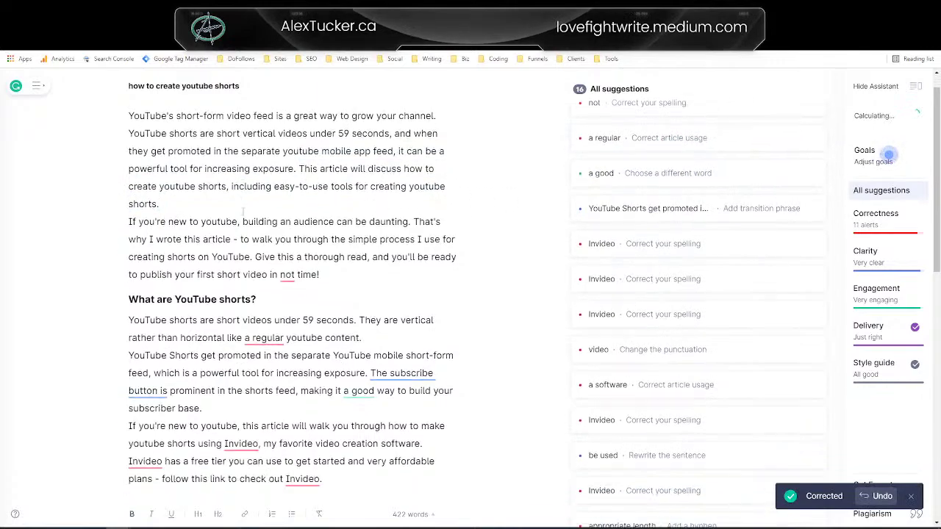
scroll(247, 201, up, 3)
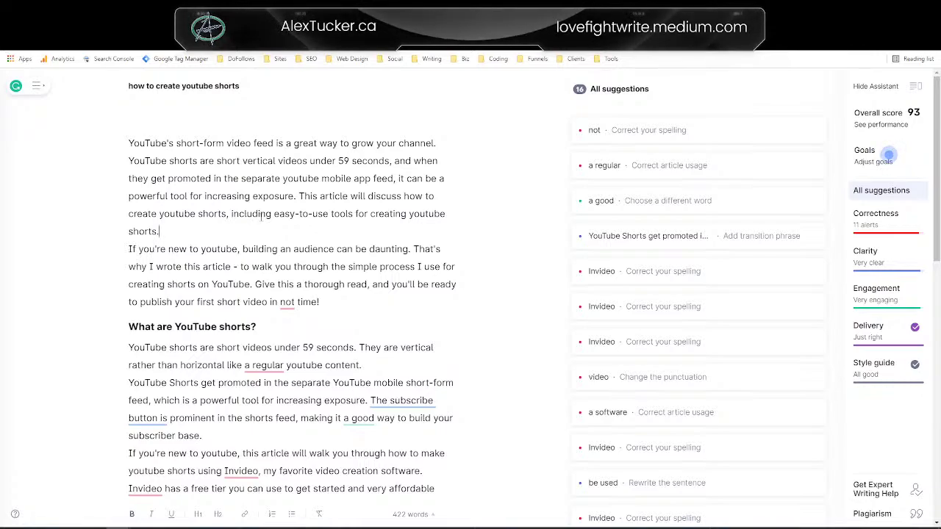
click(737, 274)
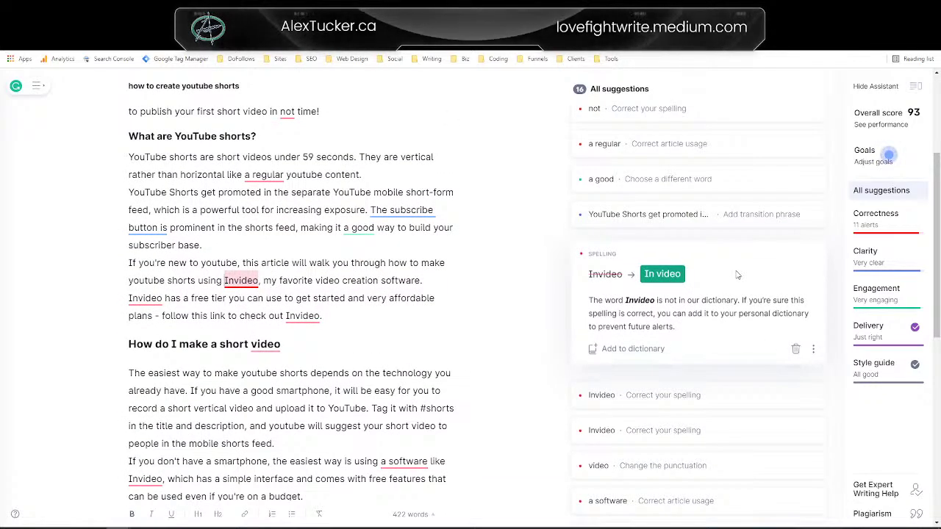
click(629, 349)
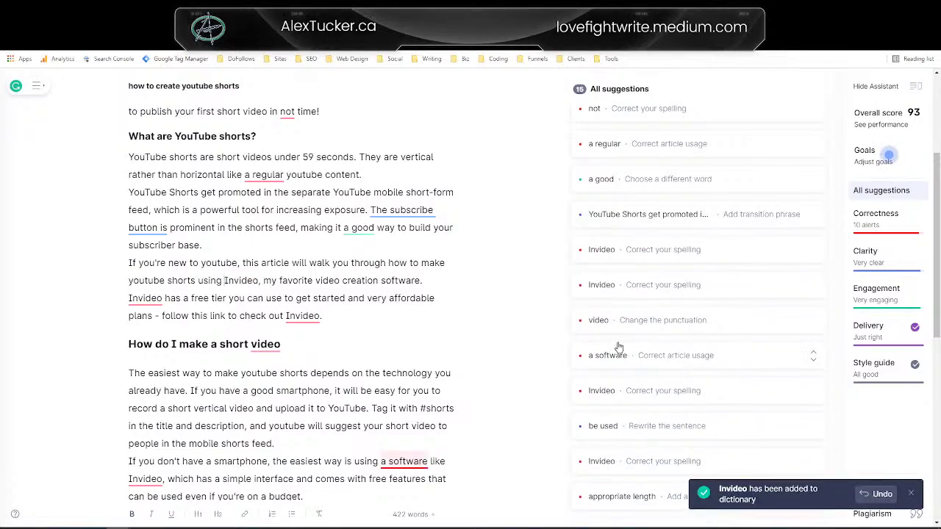
click(728, 251)
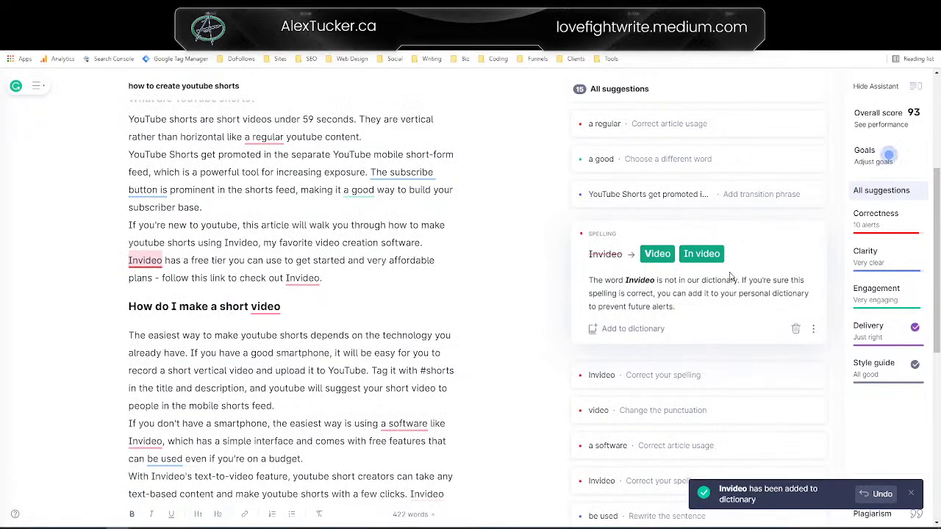
click(796, 333)
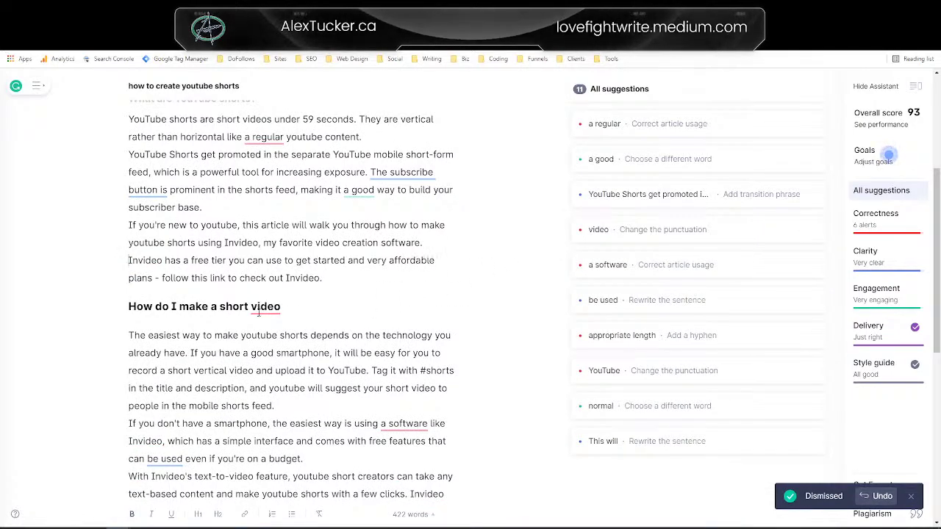
Step: Accept the corrections that replace "not" with "no" before "time!" and remove the article "a" before "regular youtube content"
scroll(298, 309, up, 3)
scroll(298, 310, up, 1)
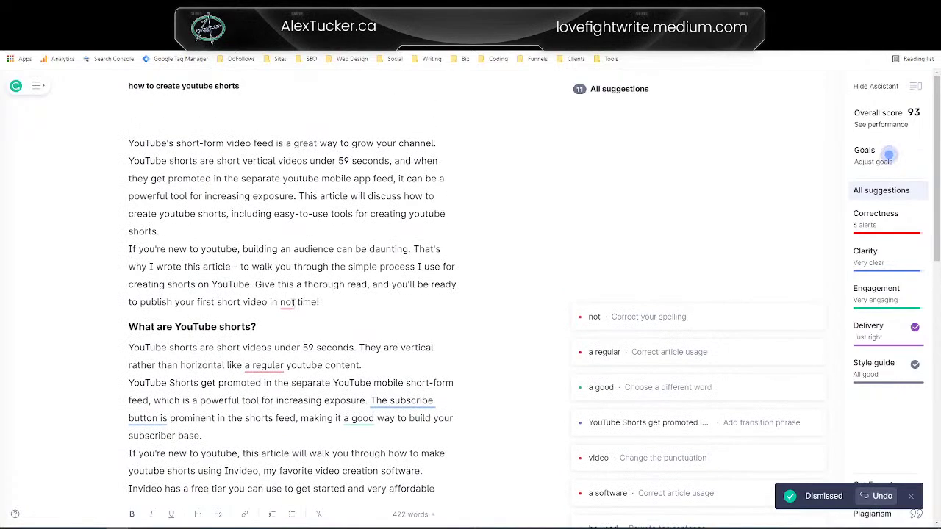
click(294, 302)
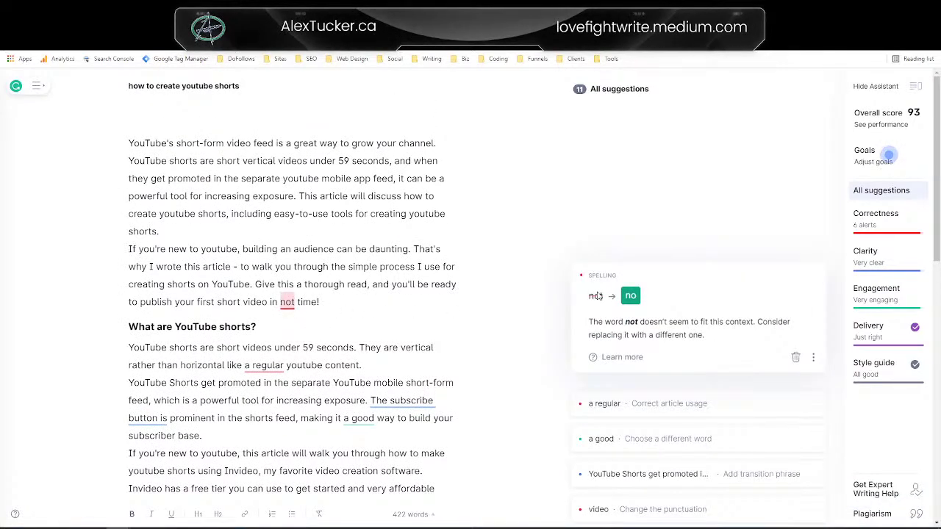
click(631, 295)
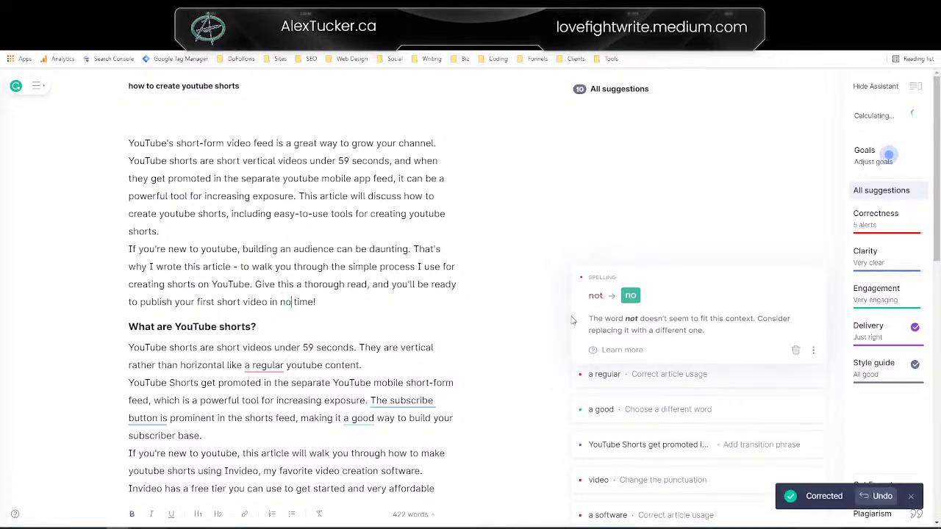
scroll(420, 214, down, 2)
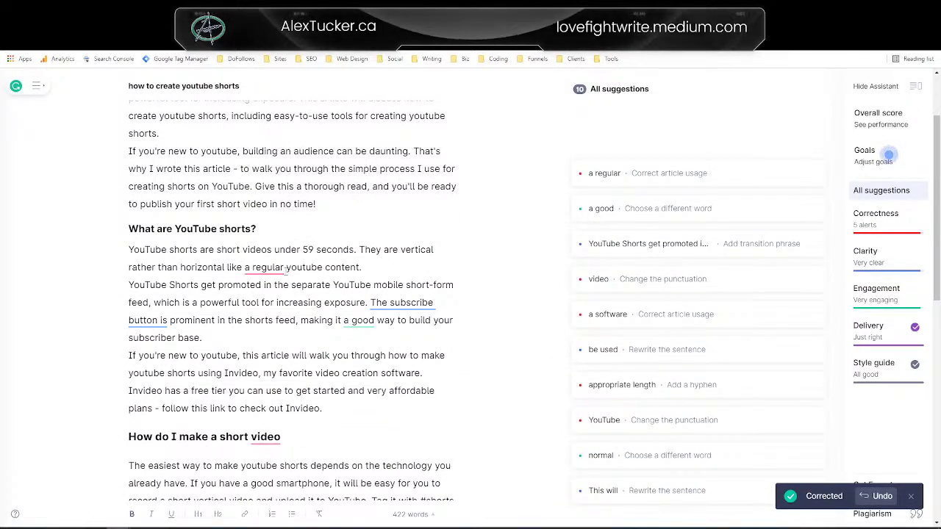
click(253, 267)
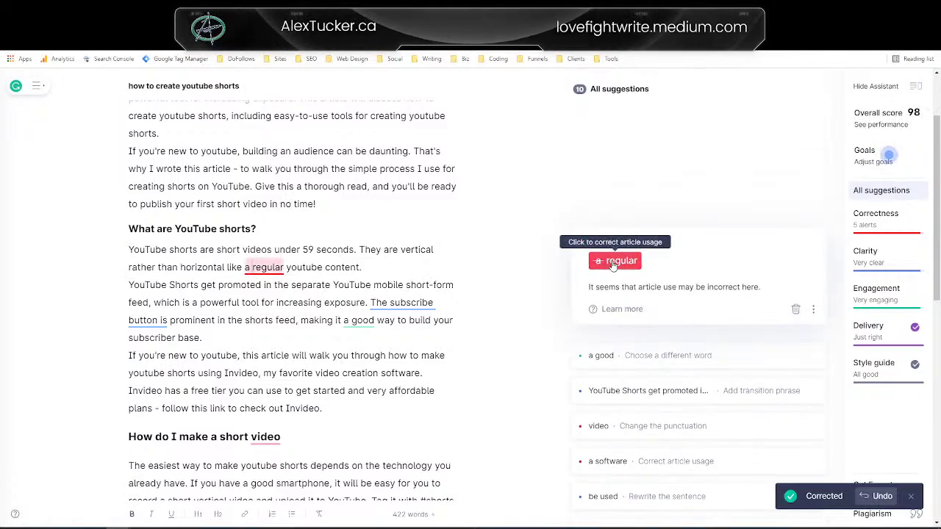
click(623, 260)
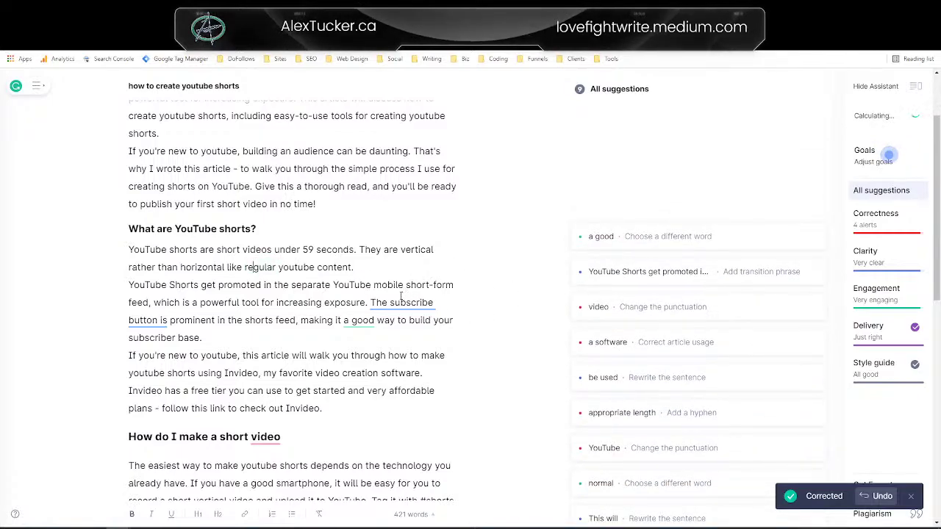
Step: Switch to Jarvis and look back over the article draft up to its introduction
scroll(362, 294, down, 2)
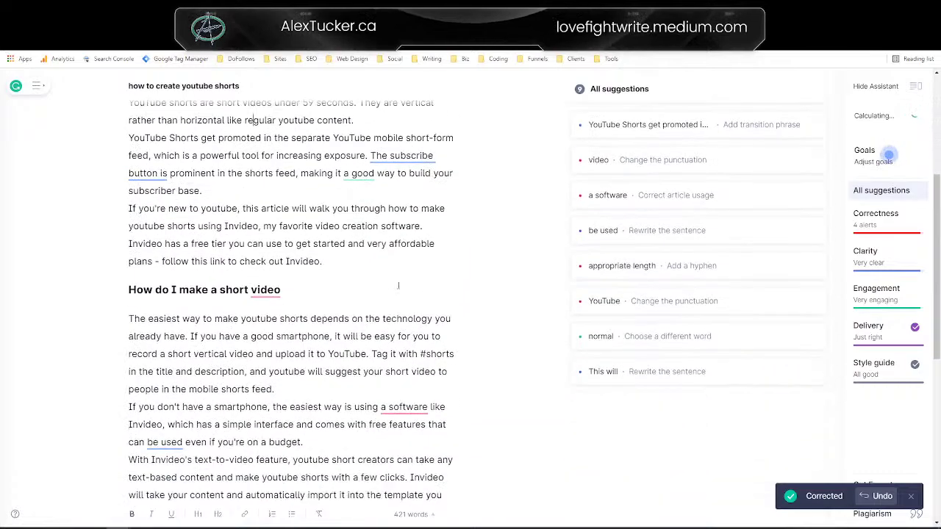
scroll(210, 110, up, 3)
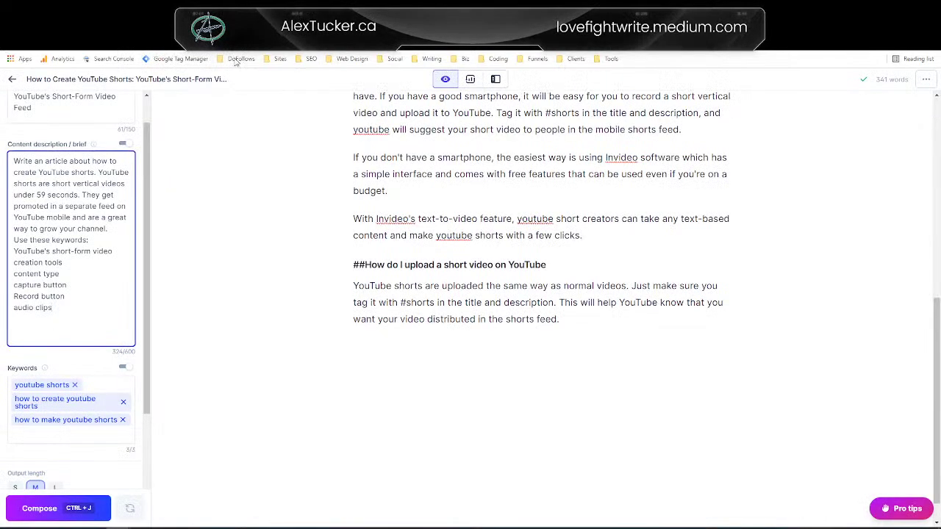
scroll(361, 181, up, 3)
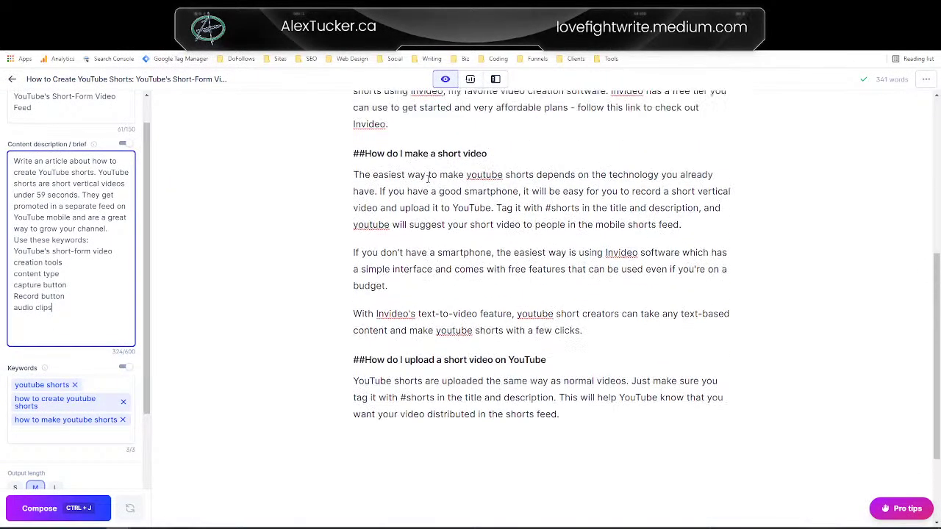
click(360, 181)
scroll(360, 181, up, 3)
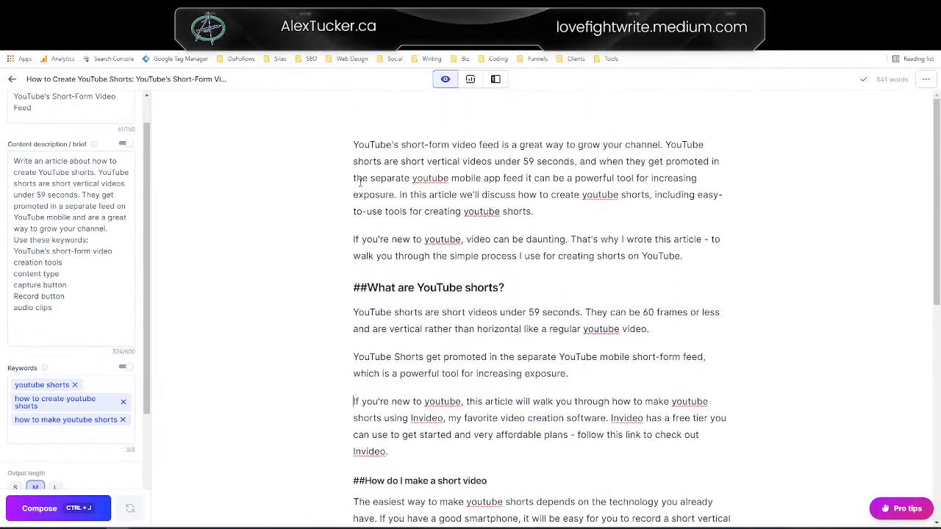